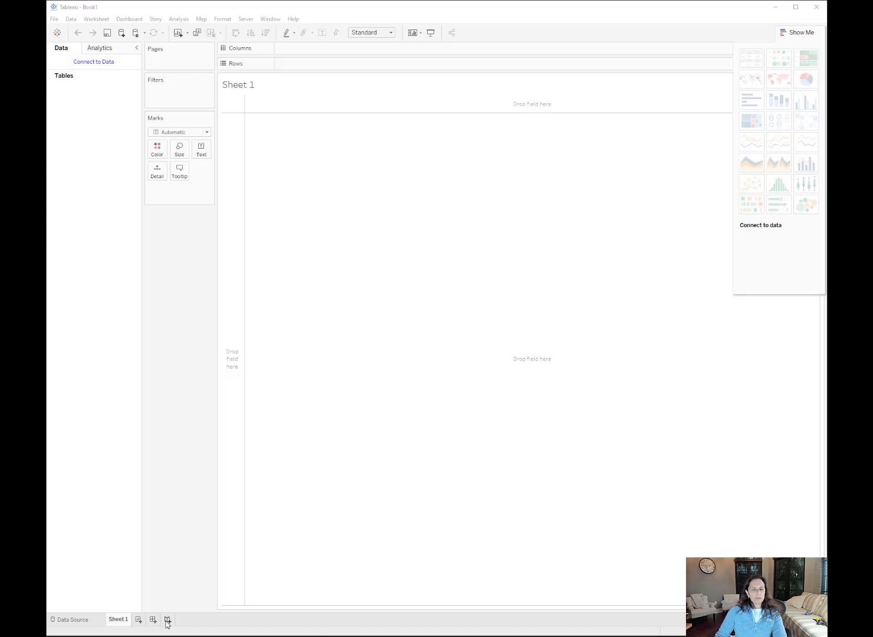
Connect to the saved World Indicators data source
click(55, 20)
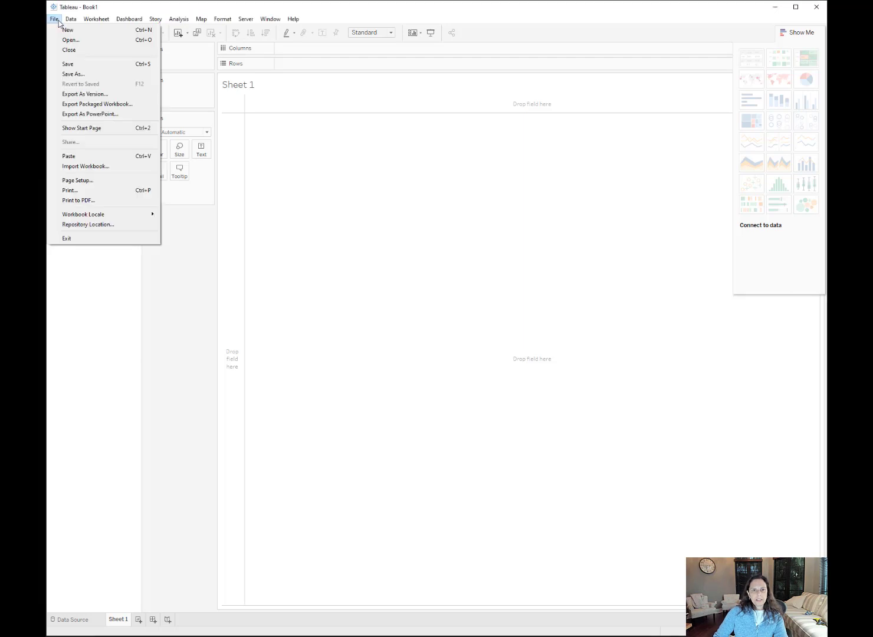
click(57, 22)
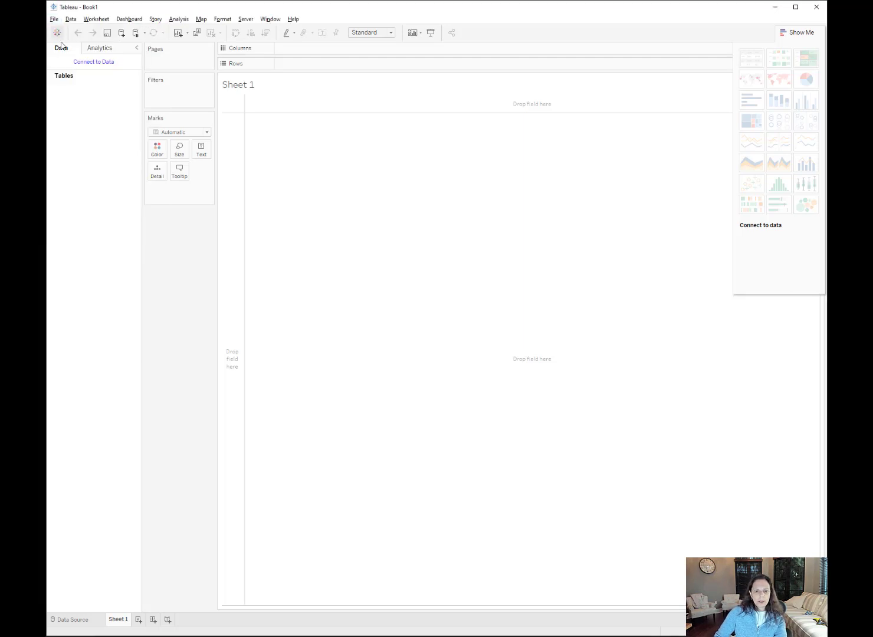
click(817, 8)
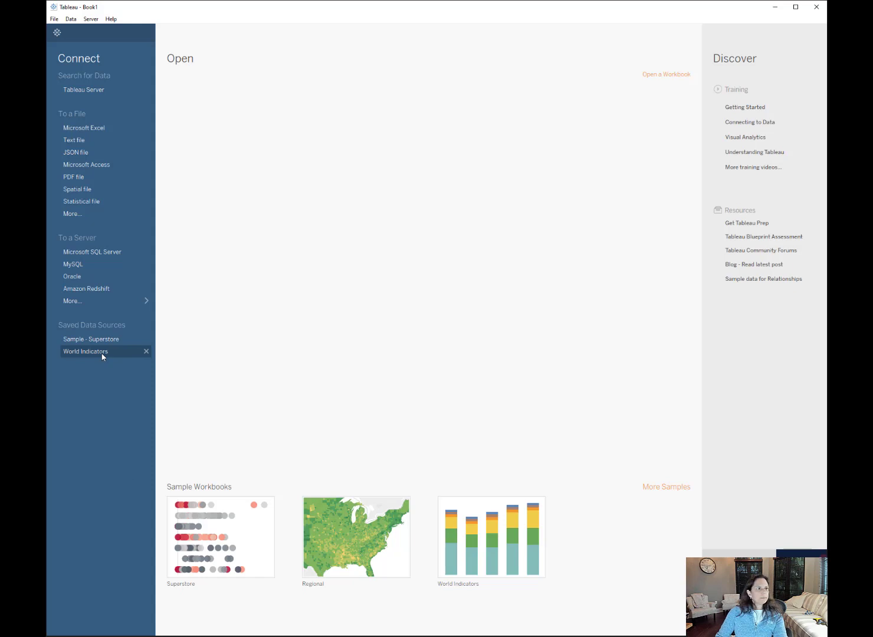
click(102, 353)
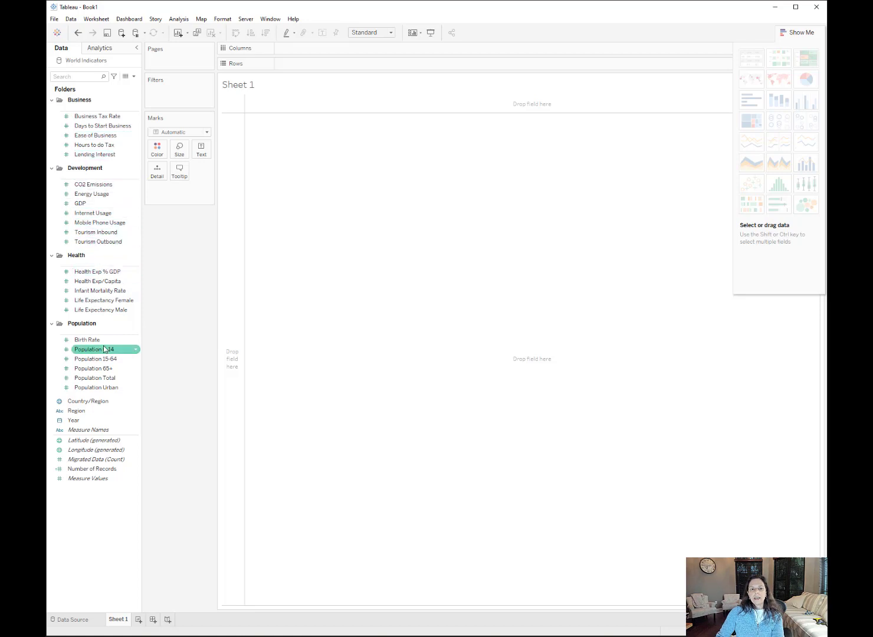
Review the Country/Region, Region and Year fields and the source data table, returning to the worksheet
click(102, 403)
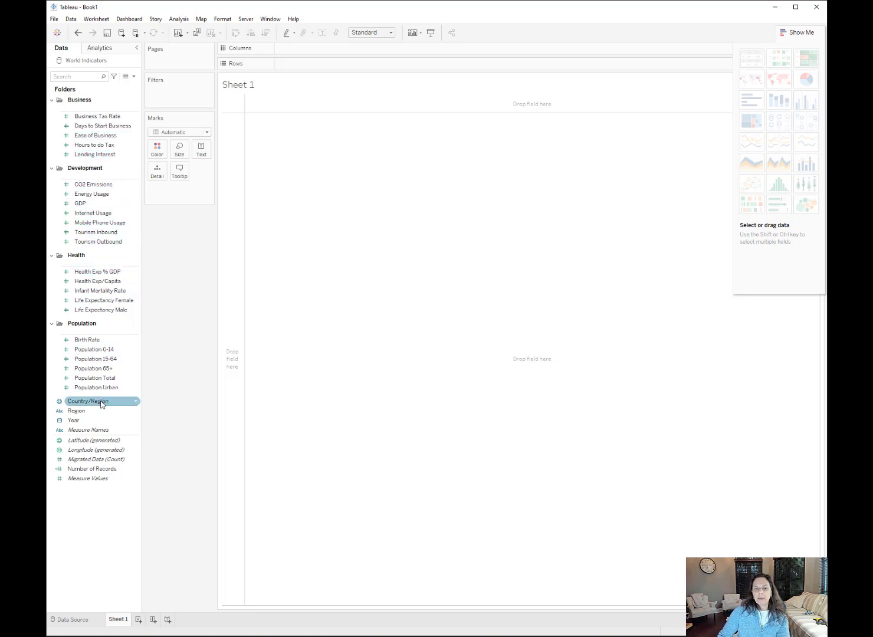
click(90, 412)
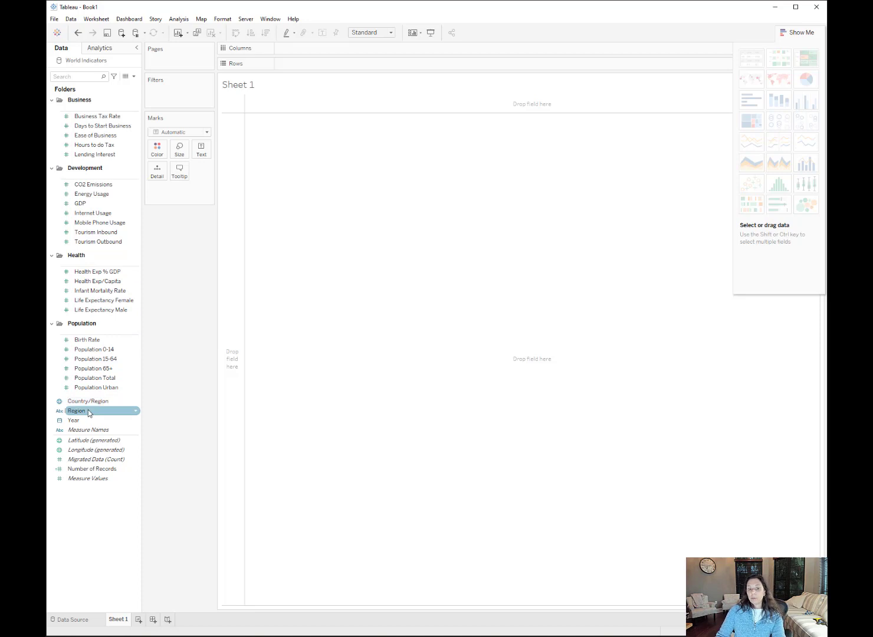
click(86, 421)
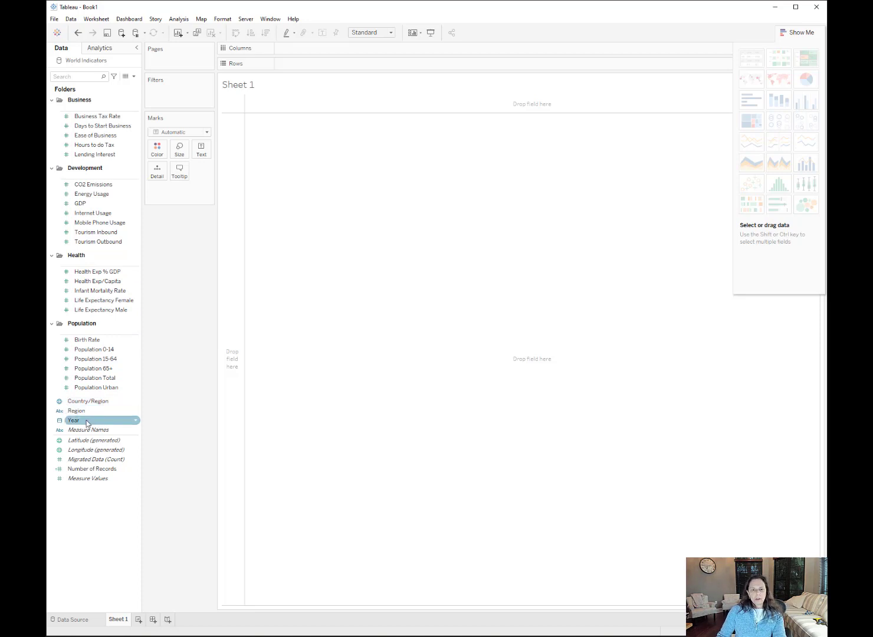
click(80, 622)
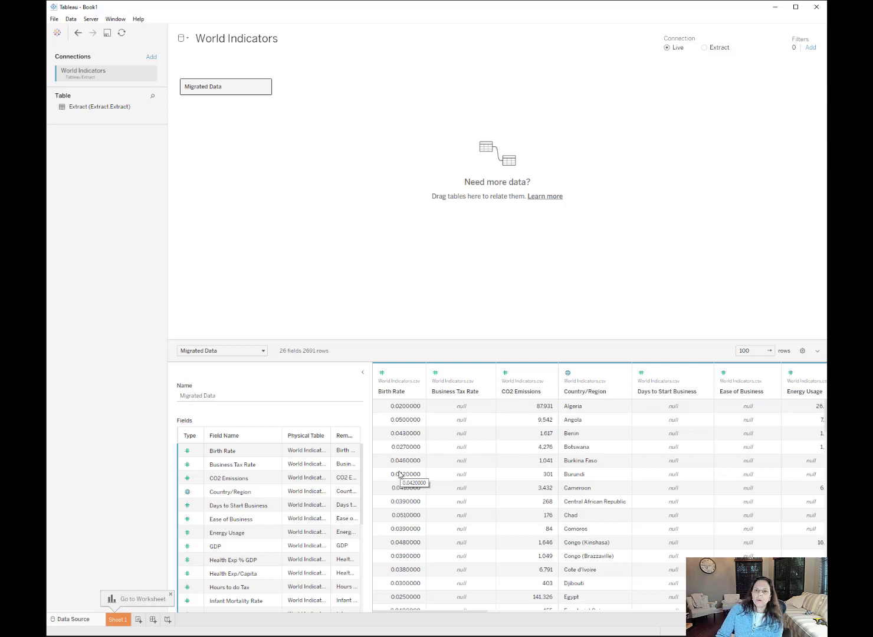
scroll(396, 473, down, 2)
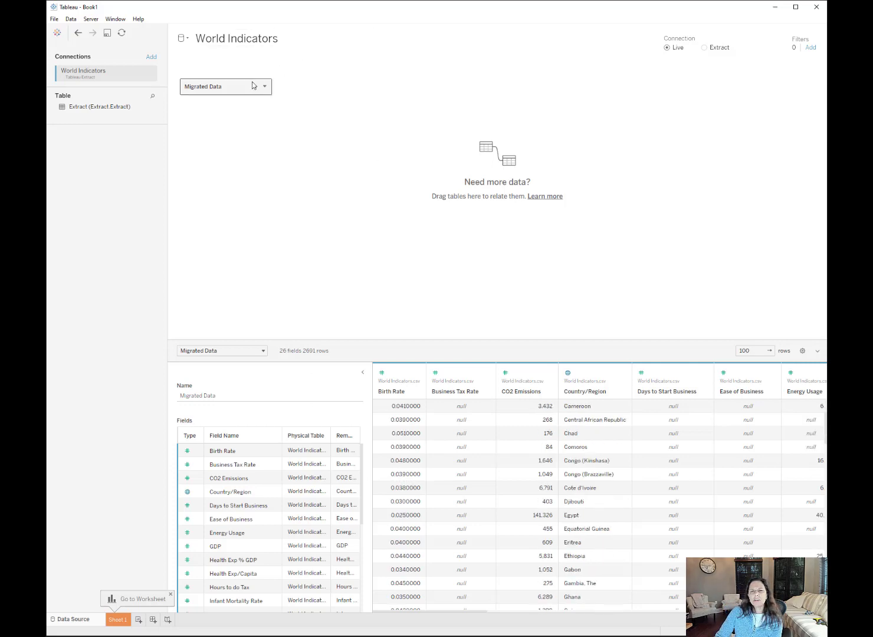
click(75, 33)
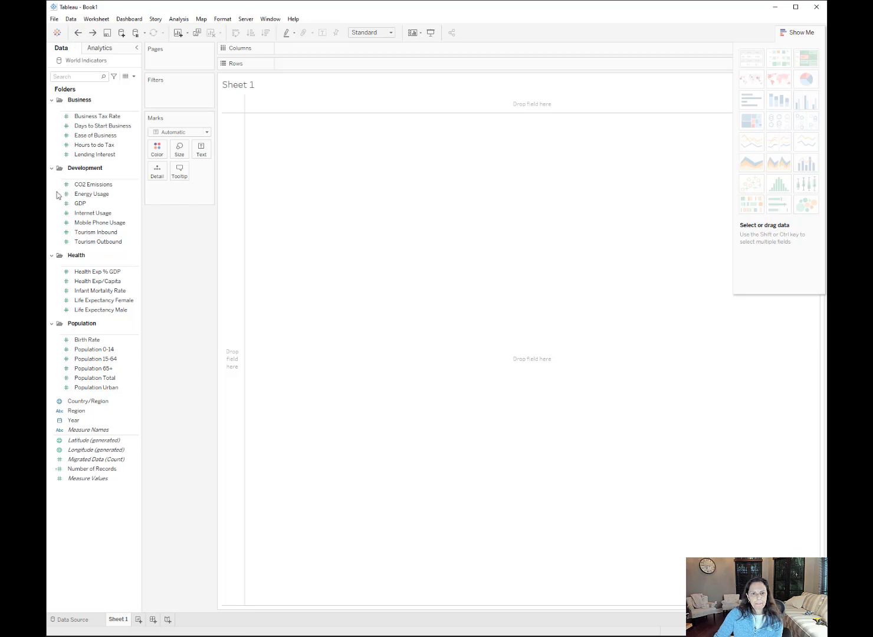
Try placing the Year field on Columns and remove it from the sheet again
click(100, 378)
click(103, 411)
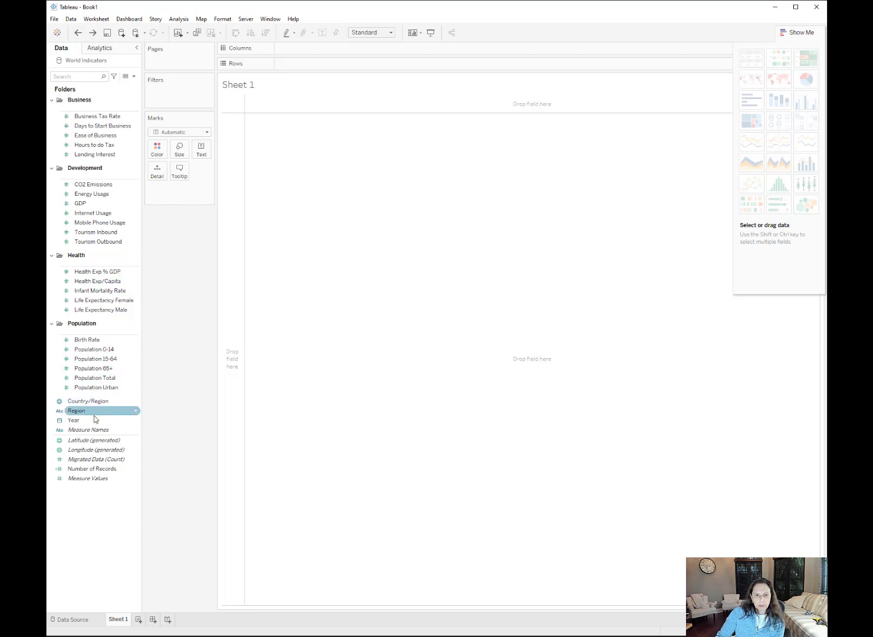
click(90, 421)
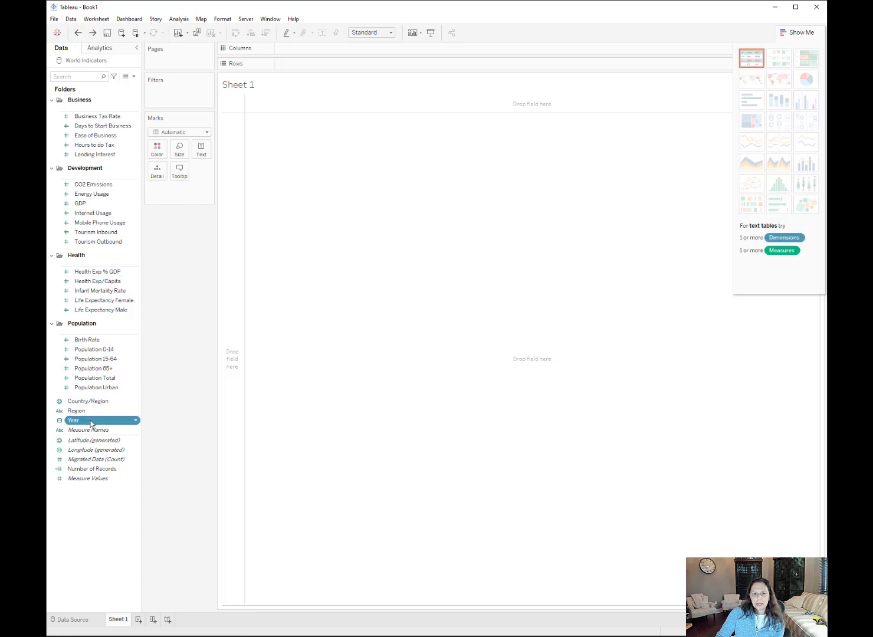
double_click(90, 422)
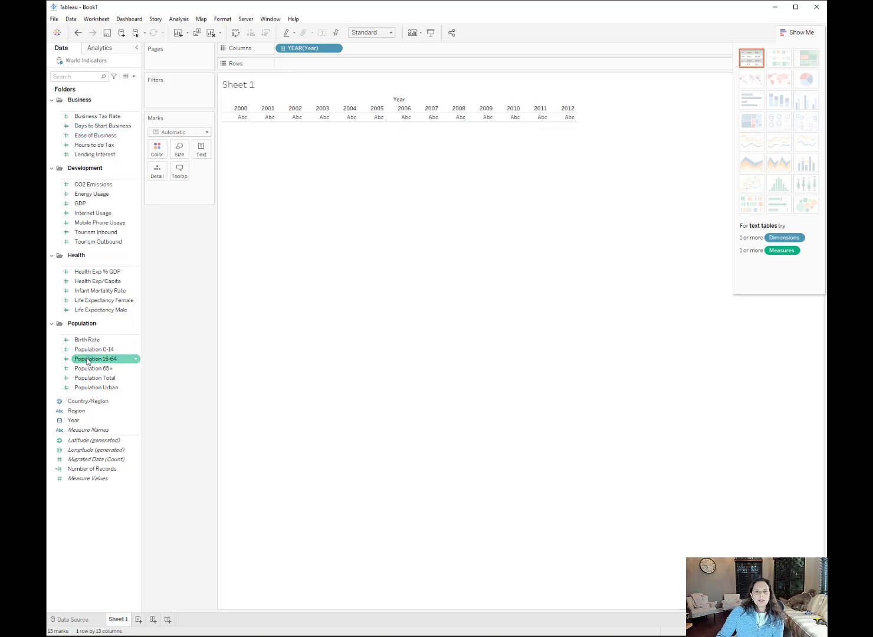
drag(310, 49, 87, 373)
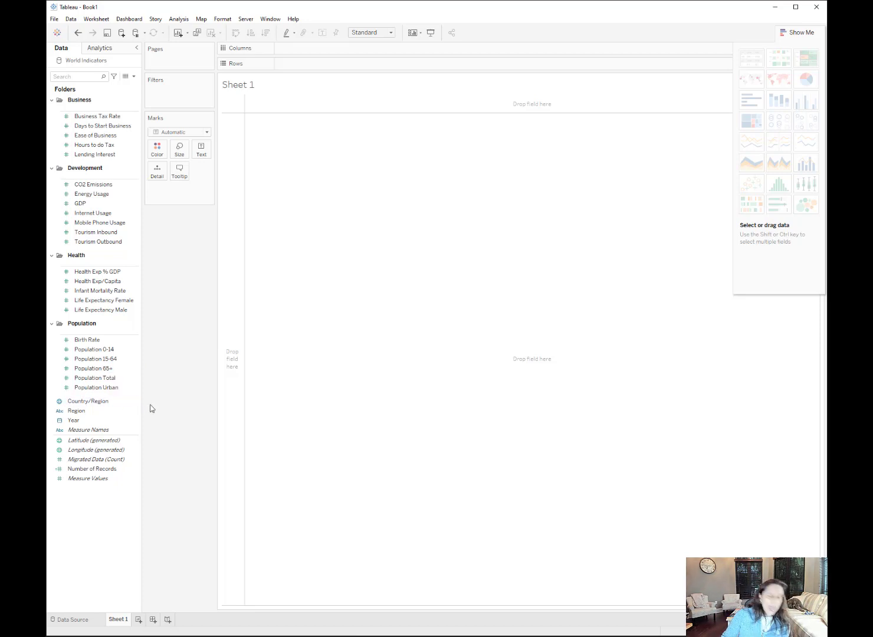
Build a symbol map of Business Tax Rate by Country/Region and centre it on the Atlantic
double_click(92, 118)
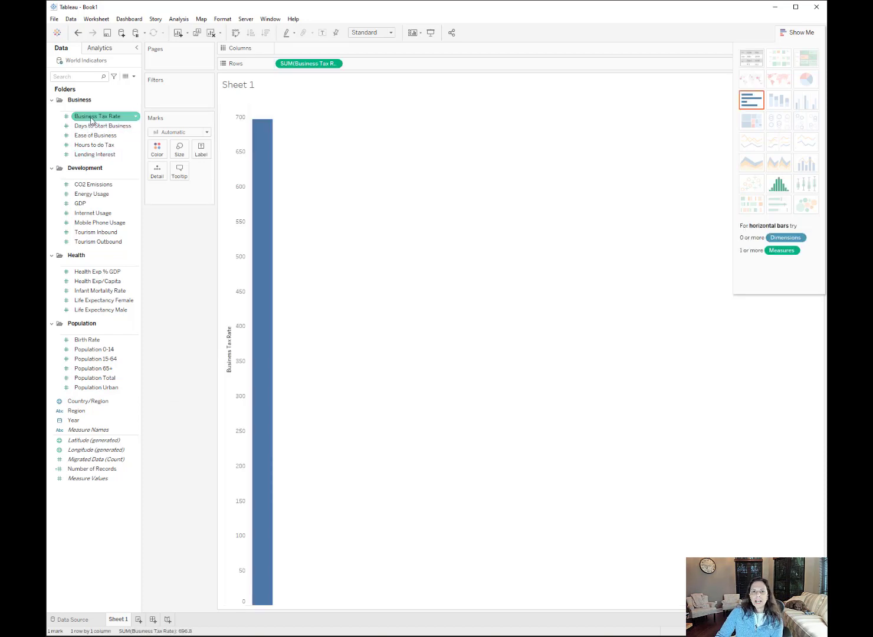
click(89, 404)
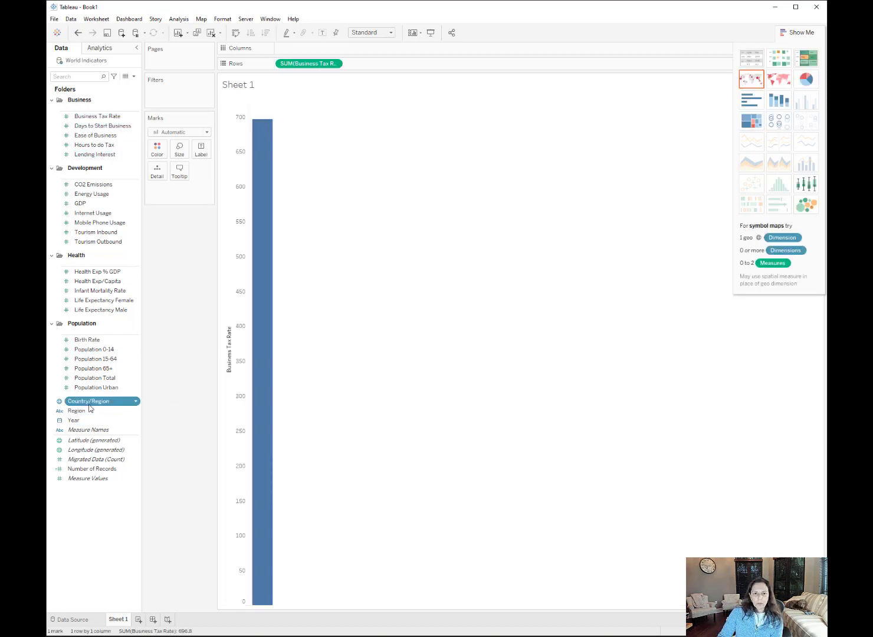
double_click(89, 404)
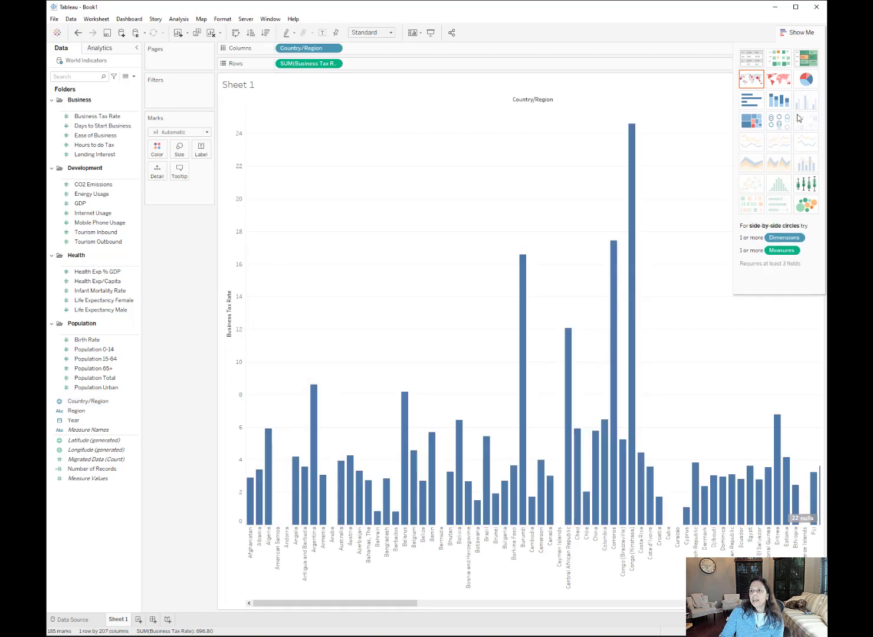
click(752, 80)
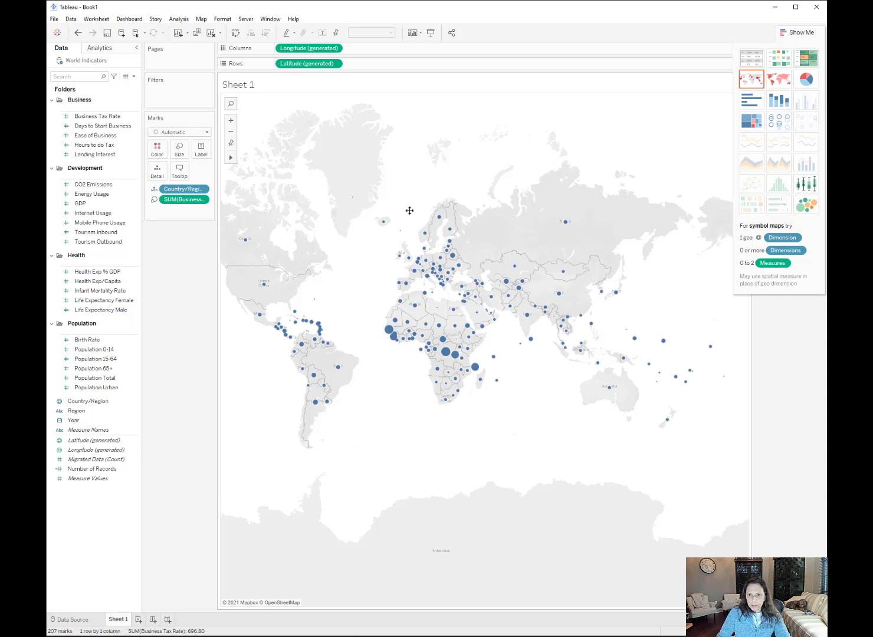
drag(410, 208, 466, 213)
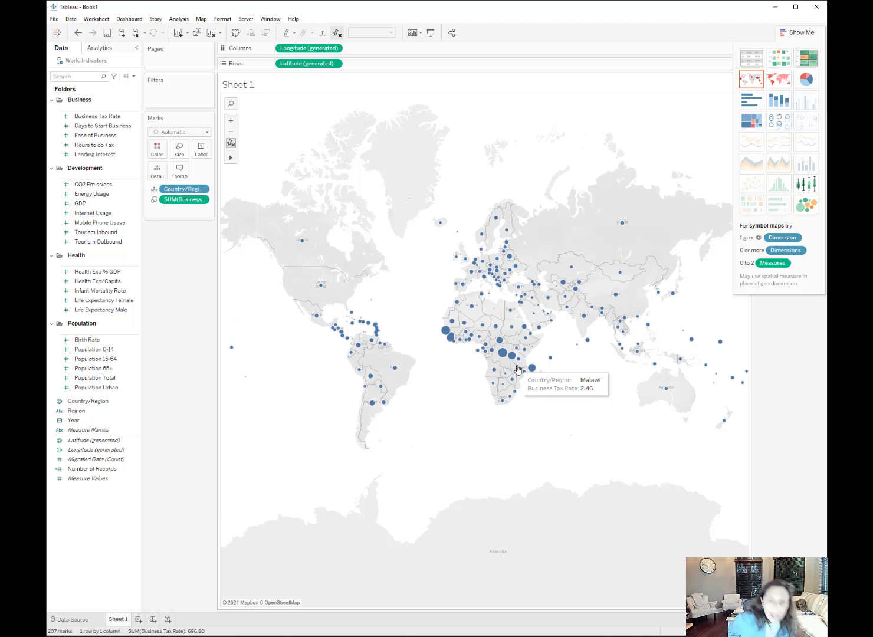
Change the map's Business Tax Rate aggregation to Average and check the United States mark's details
click(205, 201)
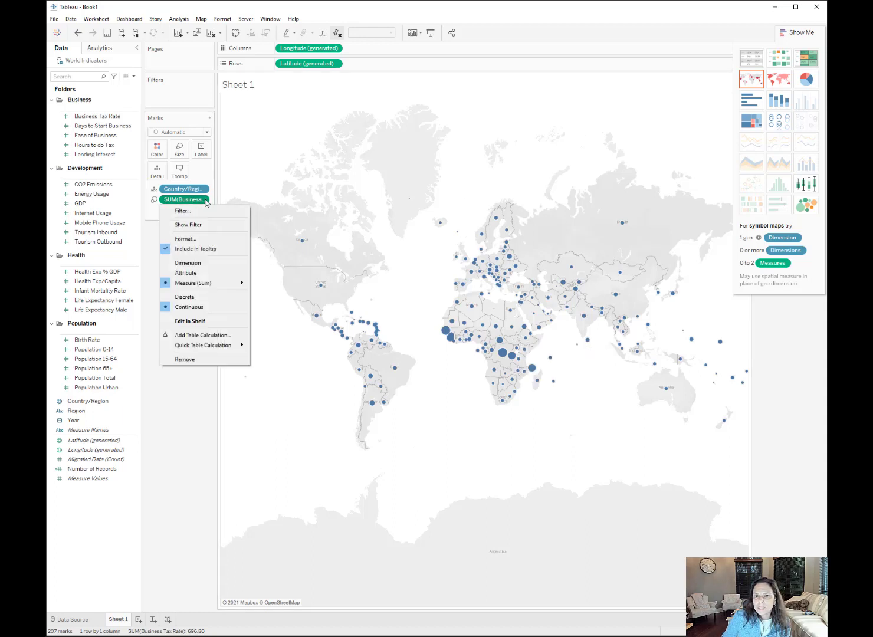
mouse_move(234, 285)
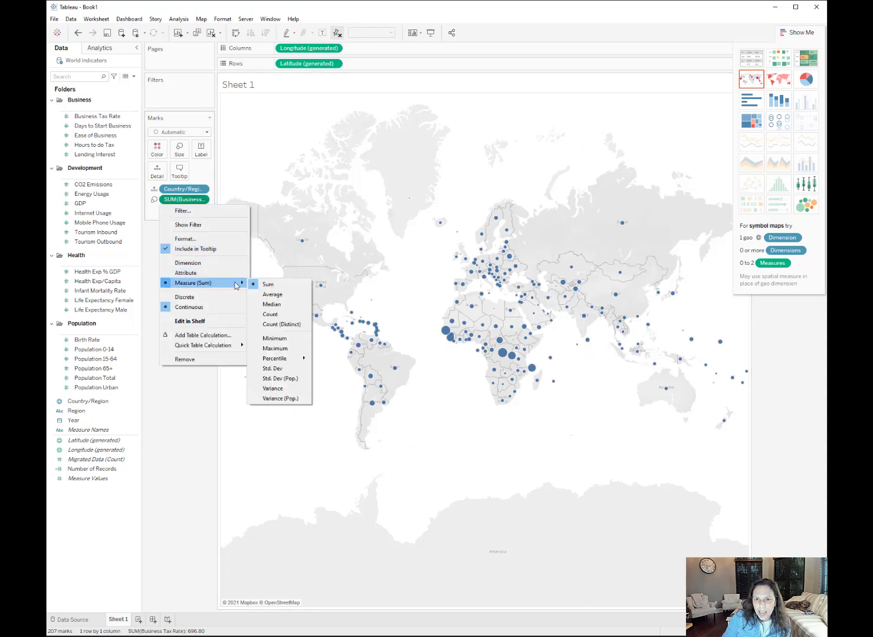
click(273, 295)
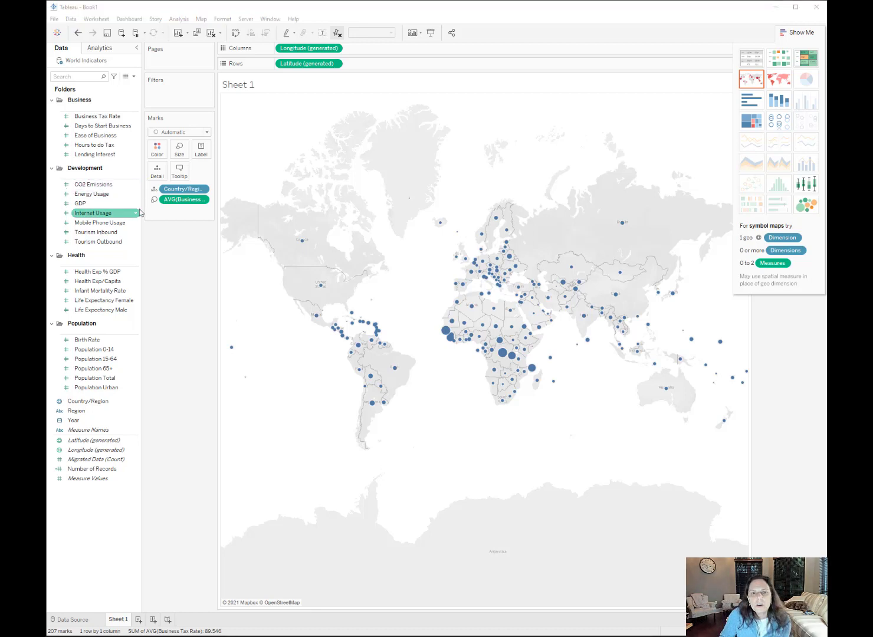
click(190, 203)
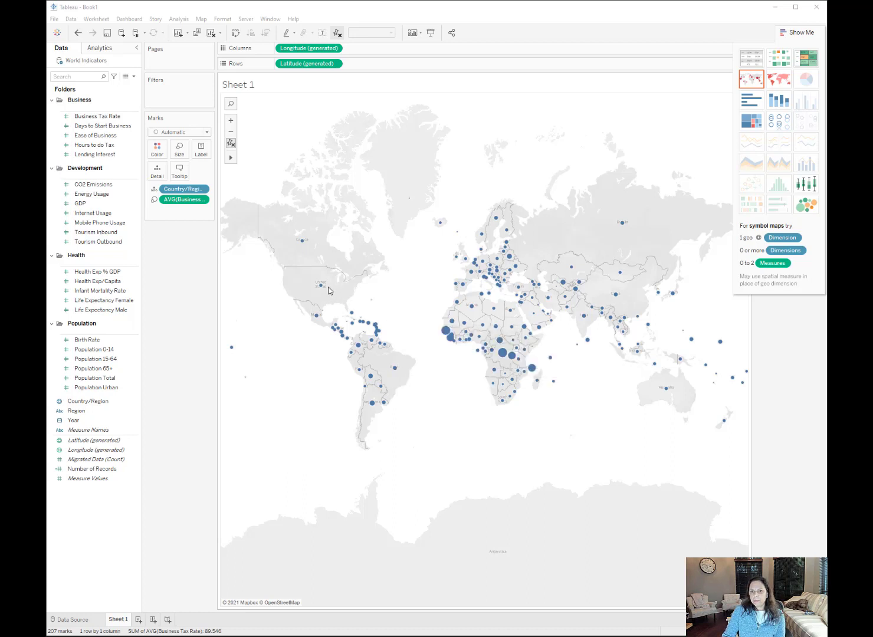
mouse_move(320, 290)
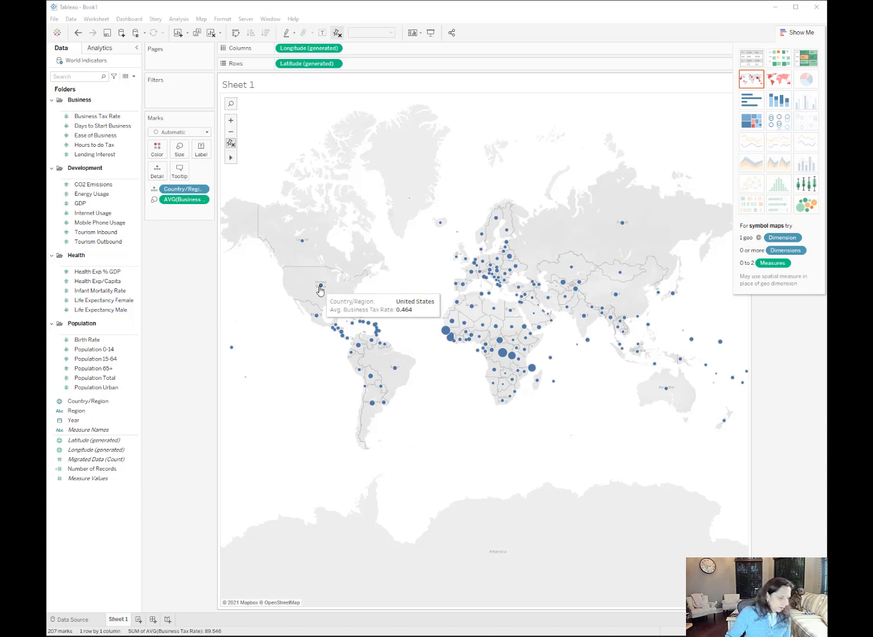
mouse_move(526, 355)
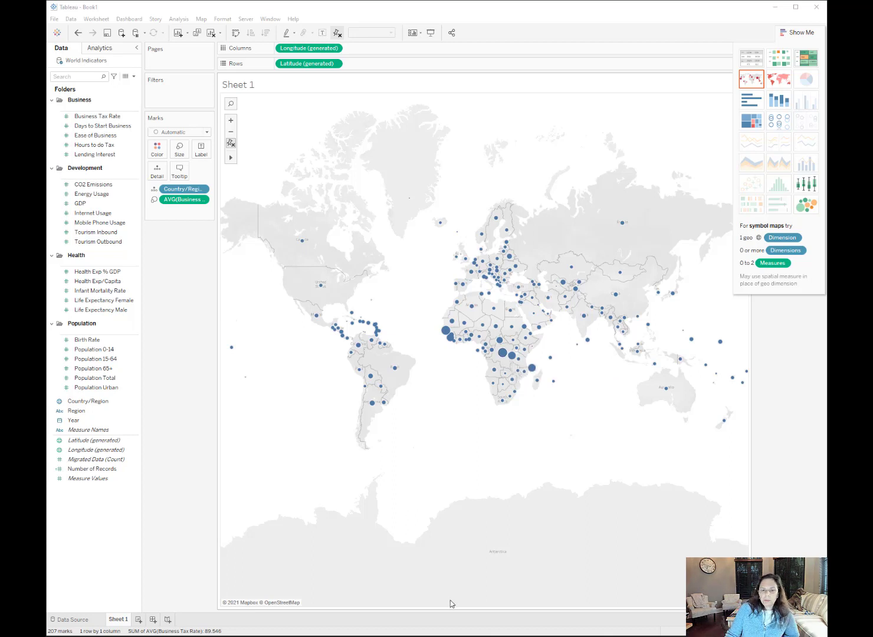
Rename Sheet 1 as "#1" and duplicate the worksheet
double_click(119, 620)
text(#)
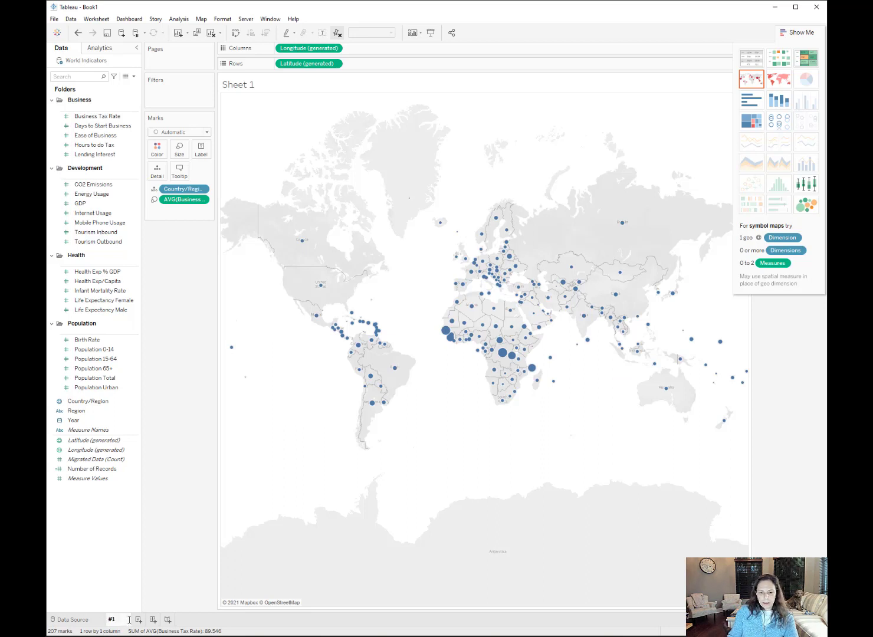
text(1)
key(Return)
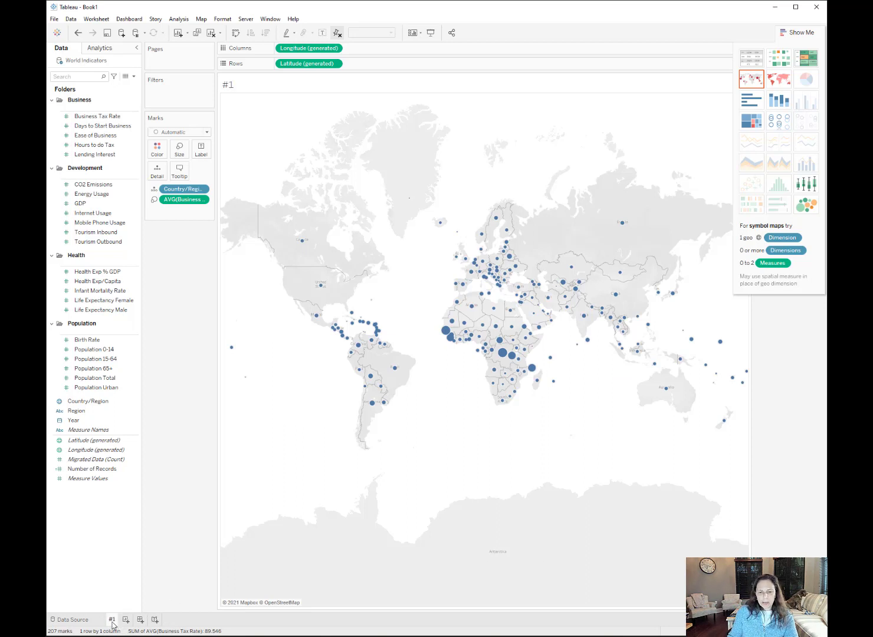
right_click(113, 621)
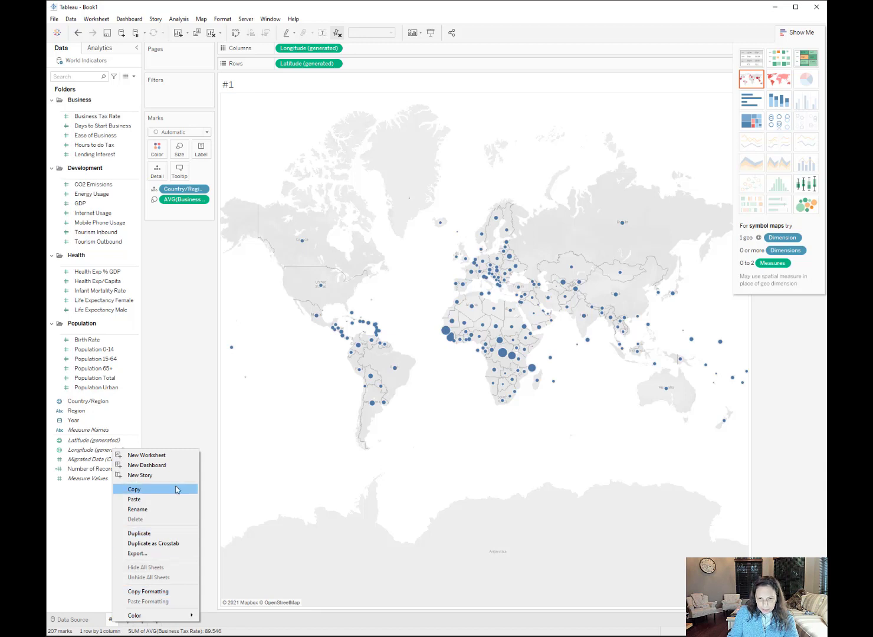
click(164, 535)
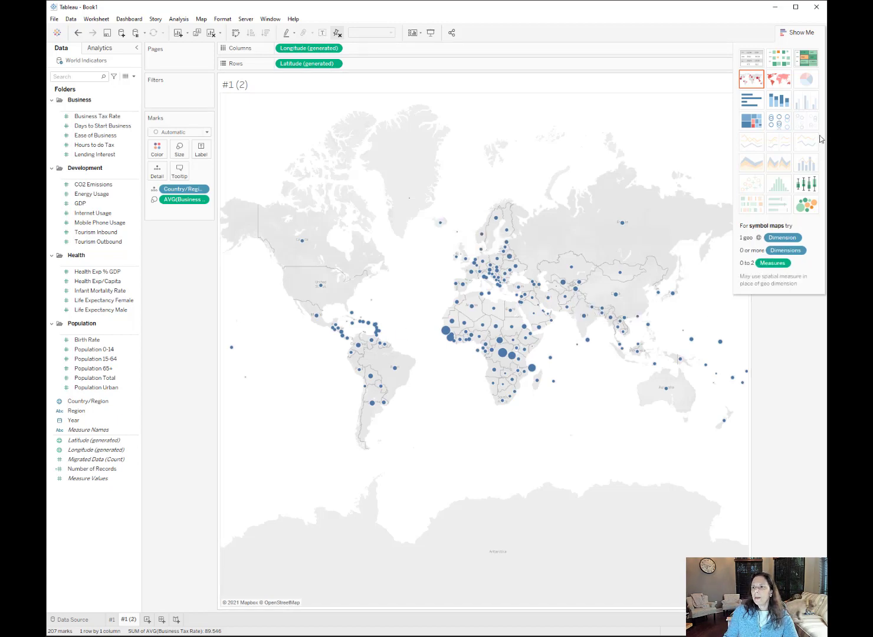
Convert the duplicated sheet's symbol map into a filled map and centre it on the Atlantic
click(787, 82)
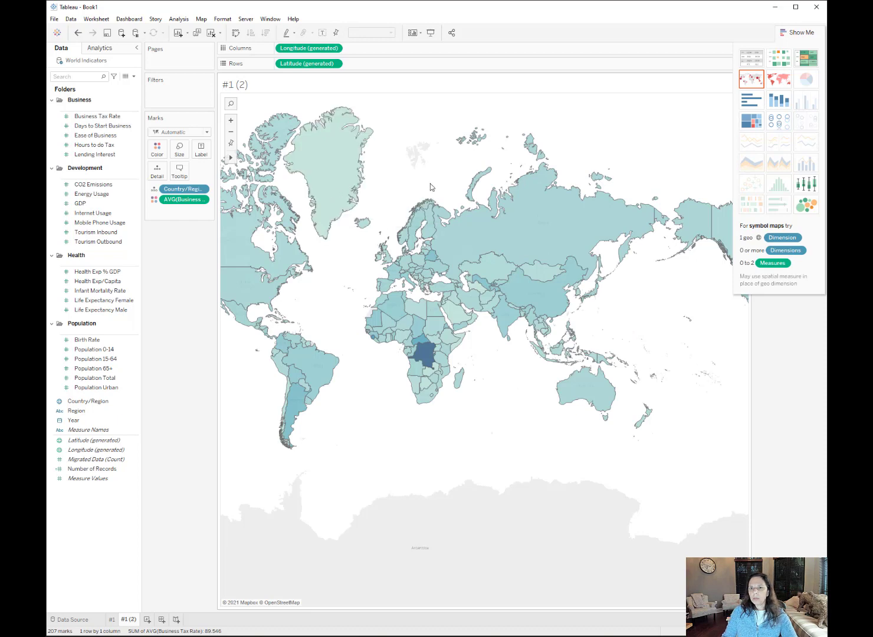
drag(432, 185, 525, 189)
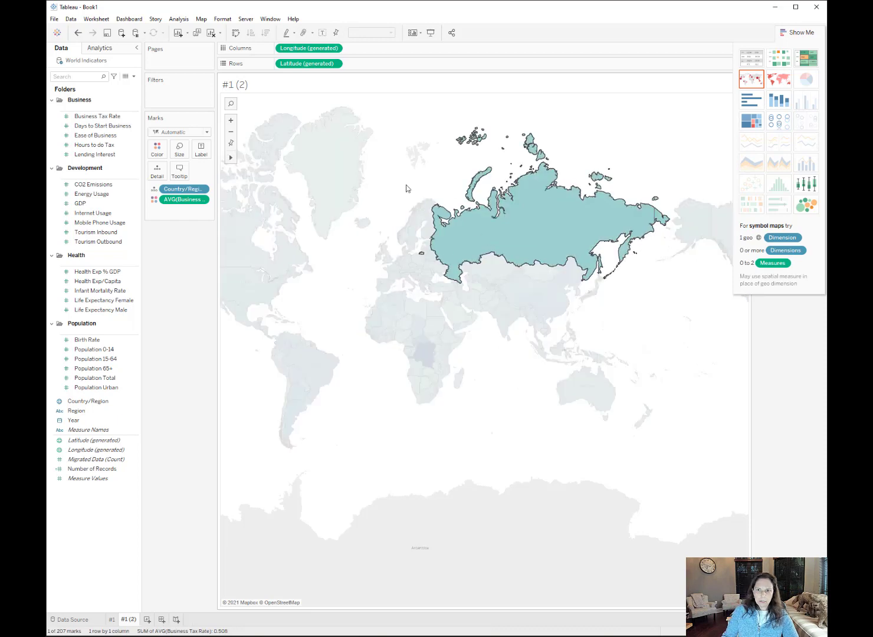
click(406, 187)
drag(407, 188, 484, 180)
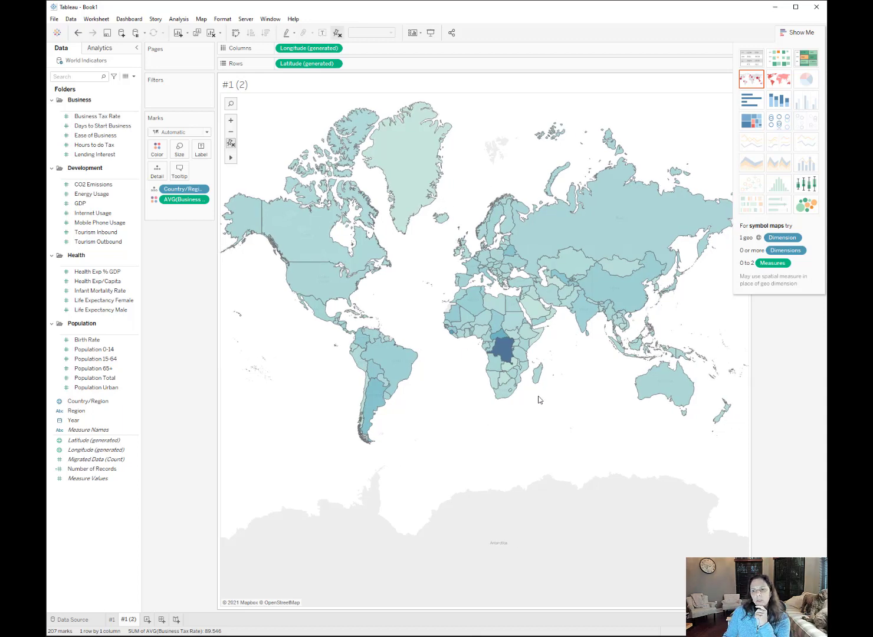
mouse_move(505, 354)
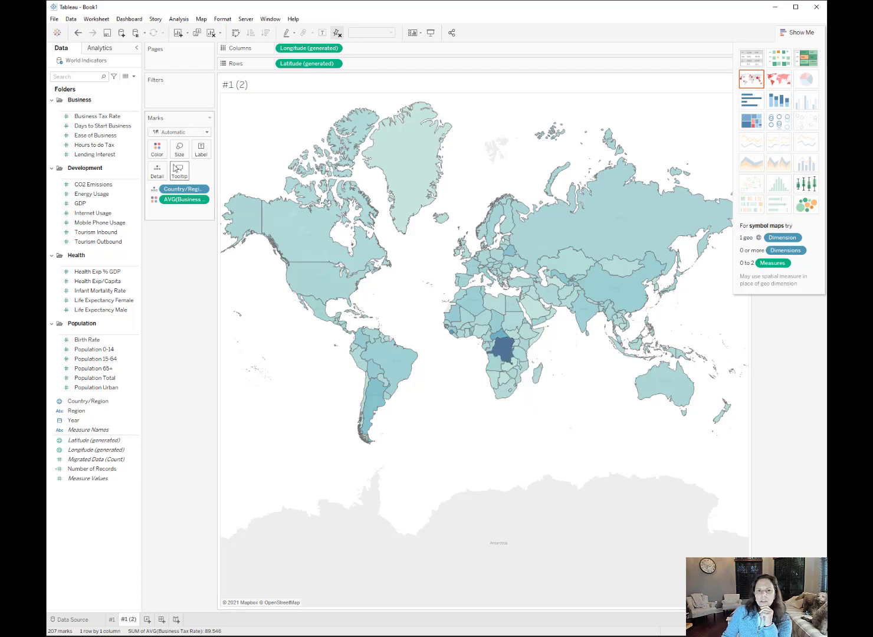
Apply the Red-Gold palette to the filled map's average Business Tax Rate and check the details of Congo (Kinshasa), Uruguay and the United States
click(165, 133)
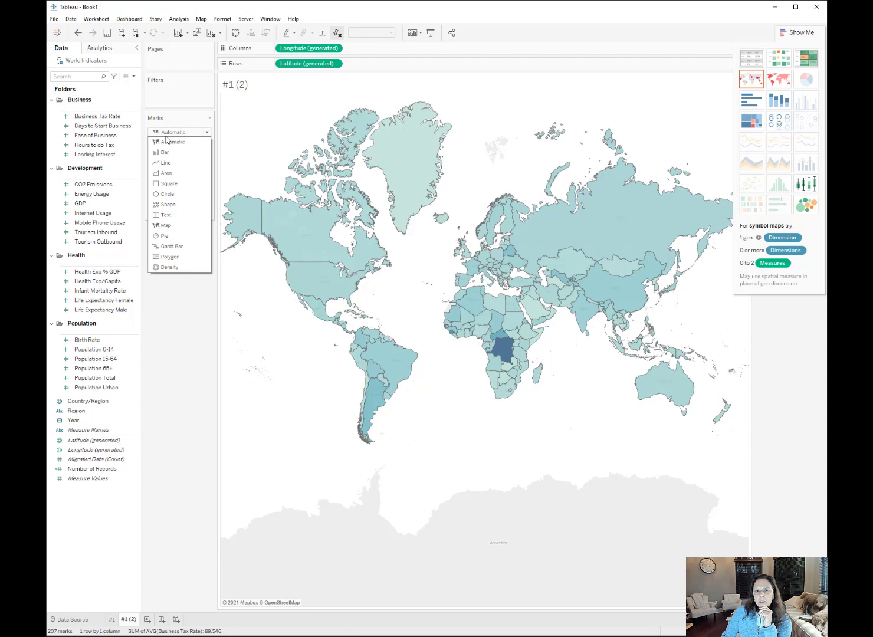
click(165, 133)
click(158, 154)
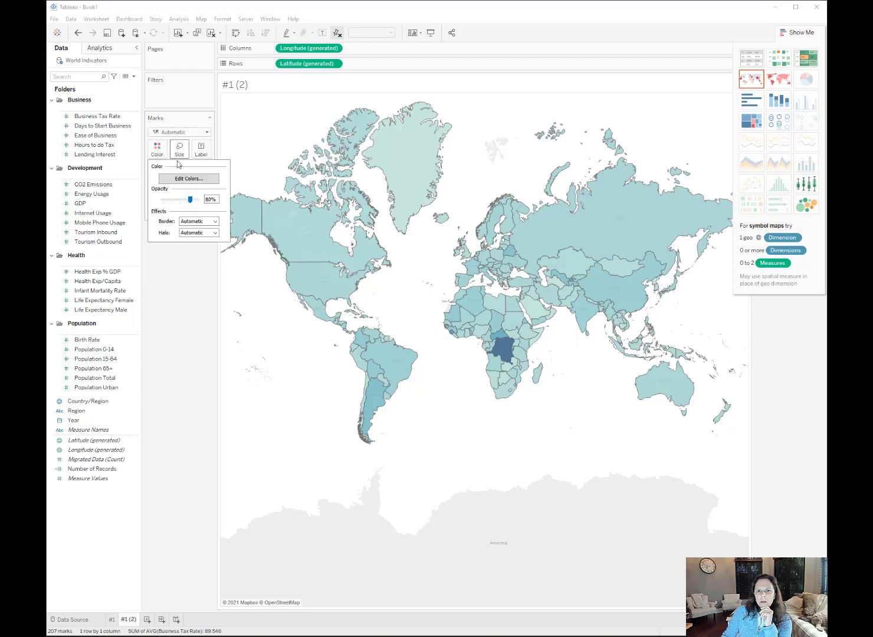
click(189, 178)
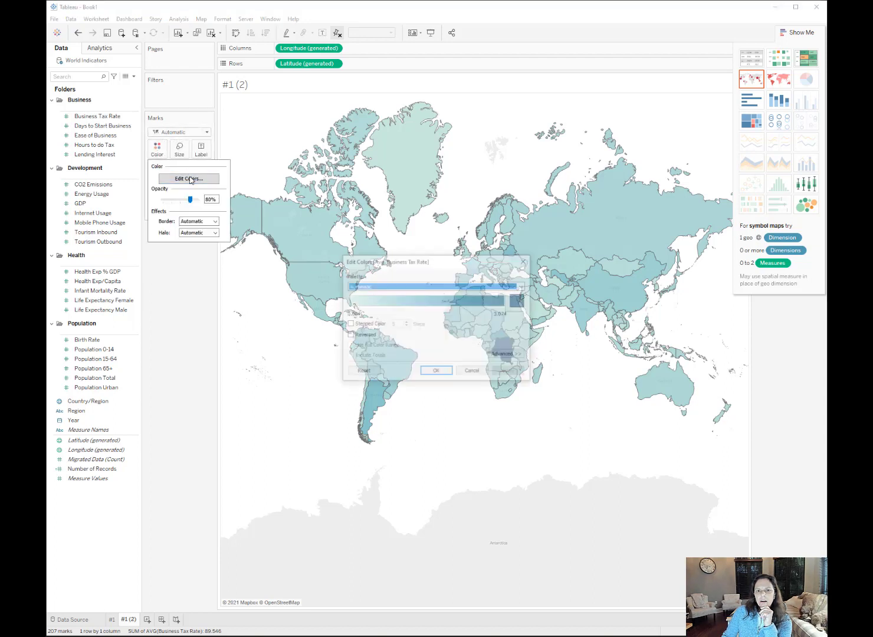
click(431, 286)
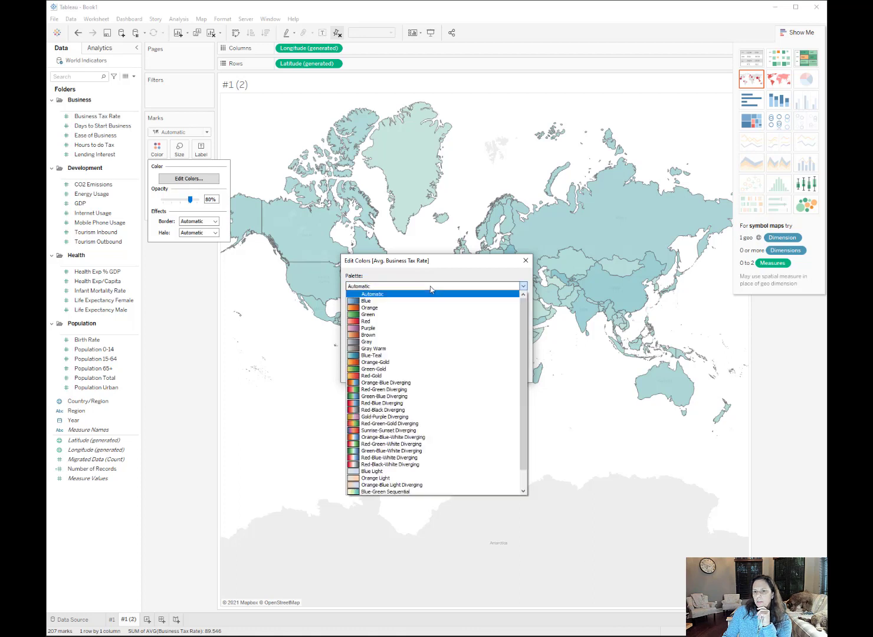
click(405, 377)
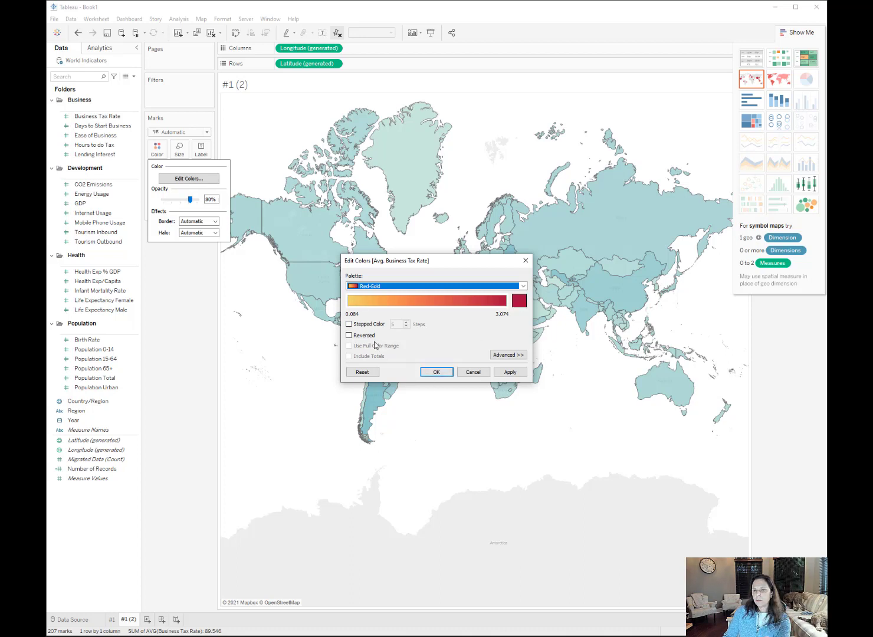
click(513, 373)
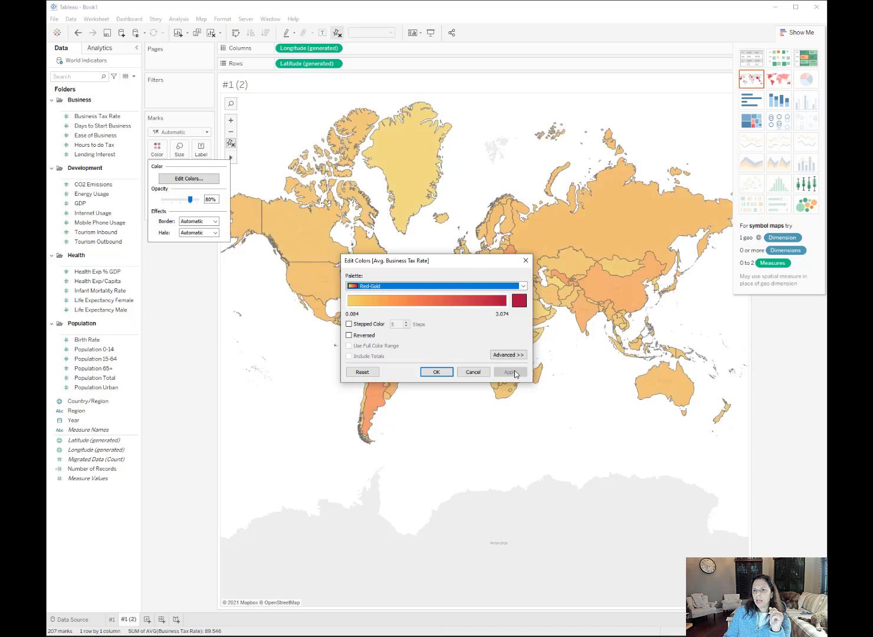
click(436, 373)
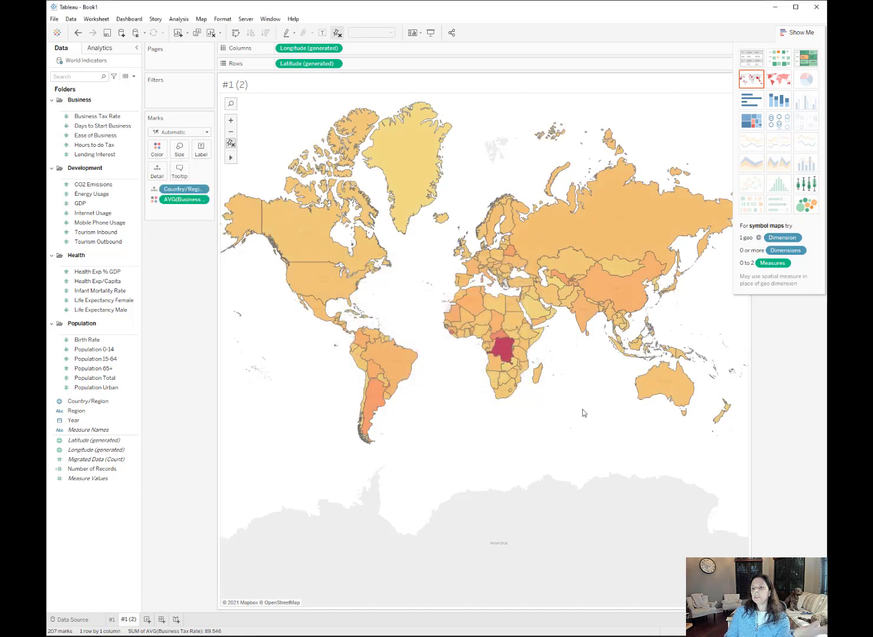
mouse_move(508, 359)
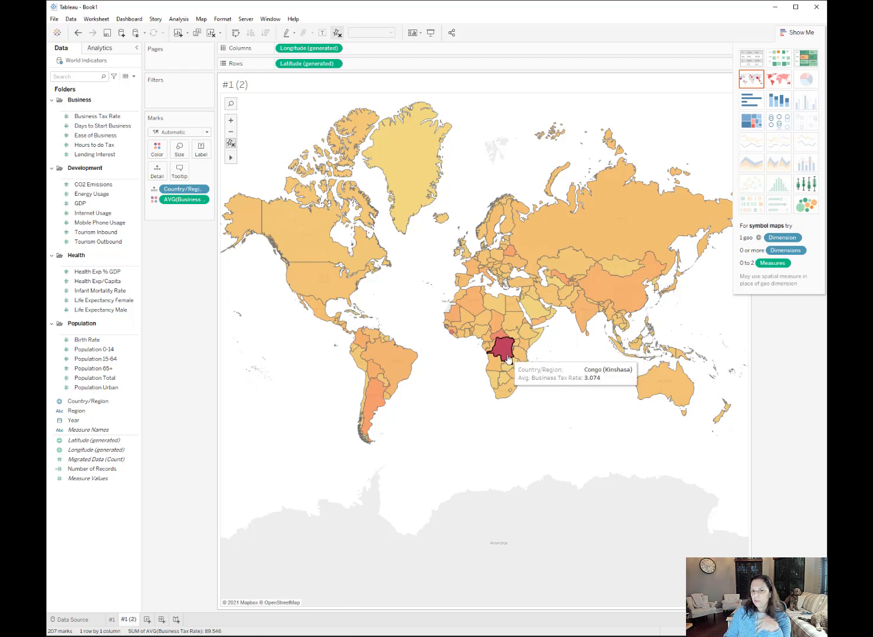
mouse_move(619, 239)
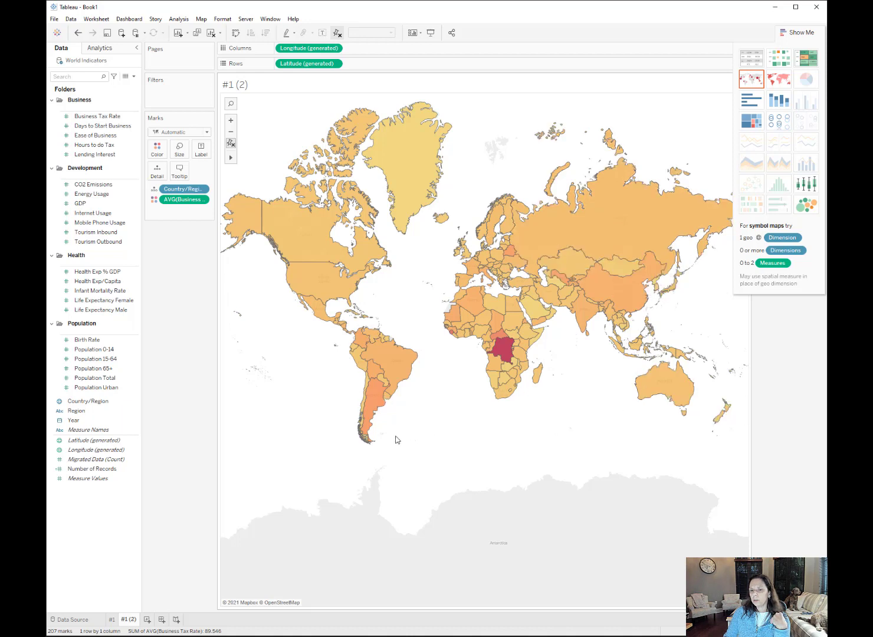
mouse_move(376, 407)
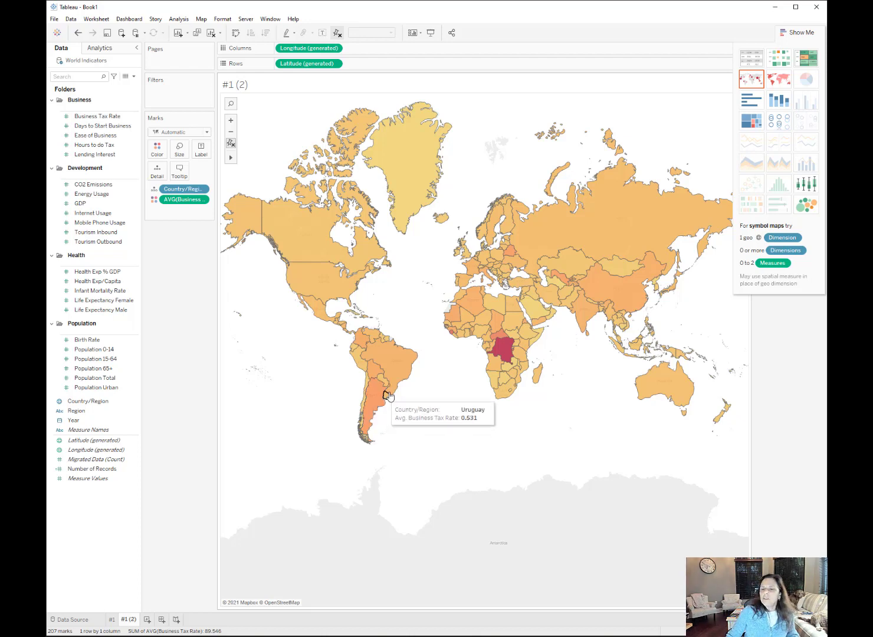
mouse_move(337, 293)
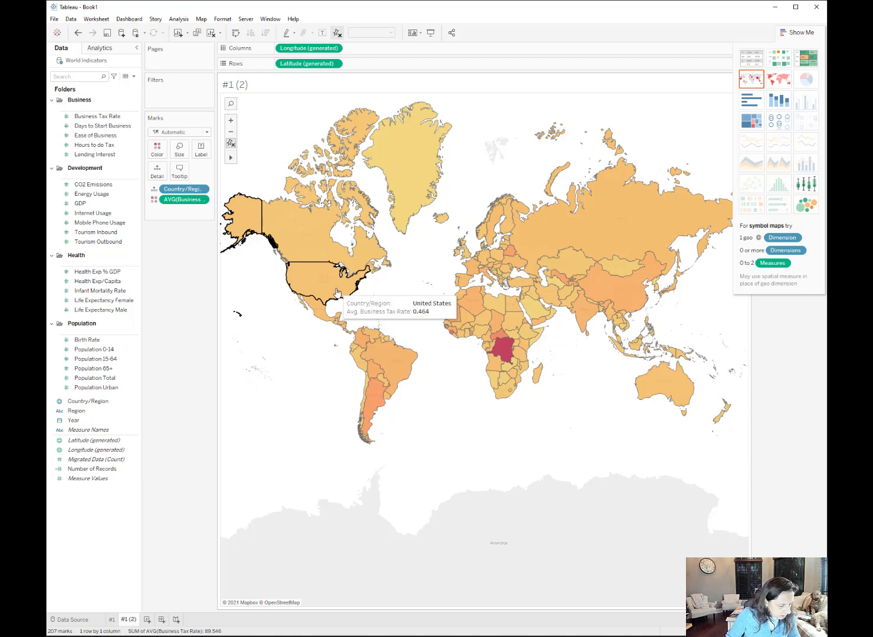
Rename the worksheet "#1 (2)" as "#2" and add a new blank worksheet
double_click(130, 619)
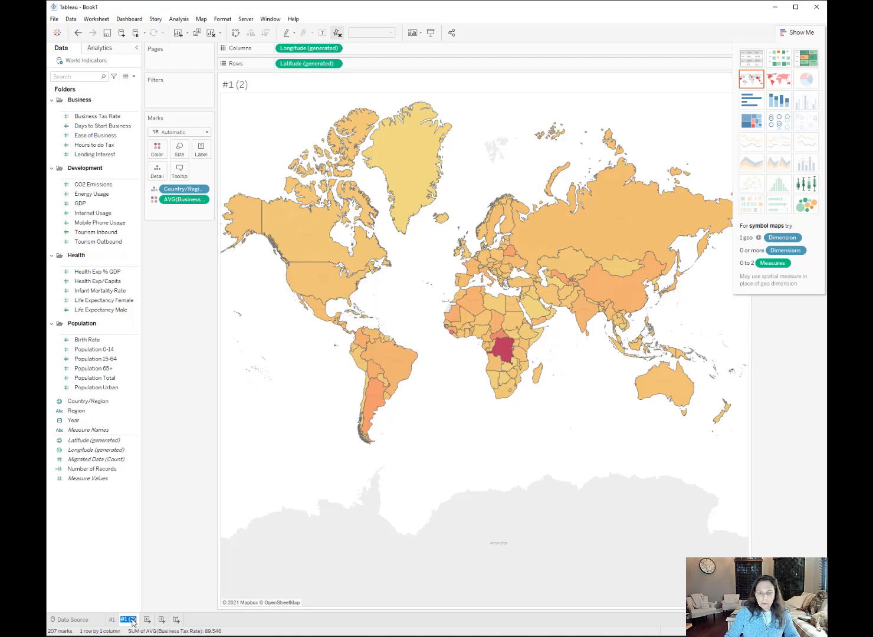
text(#)
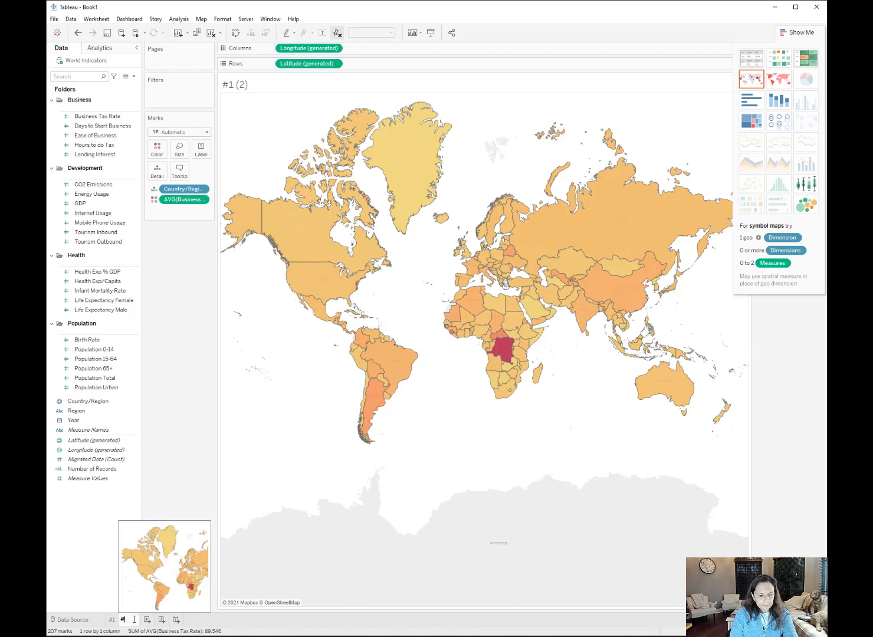
text(2)
key(Return)
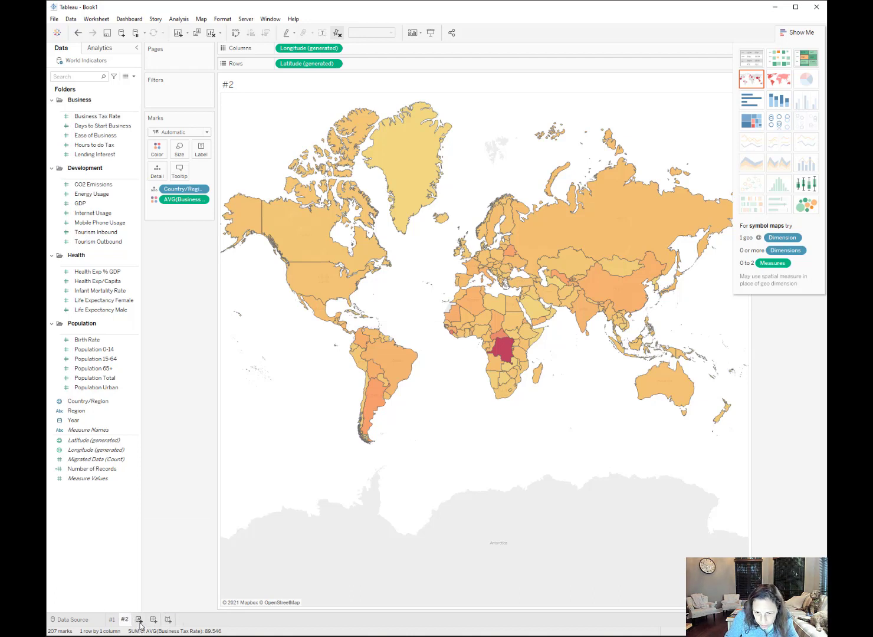
click(139, 621)
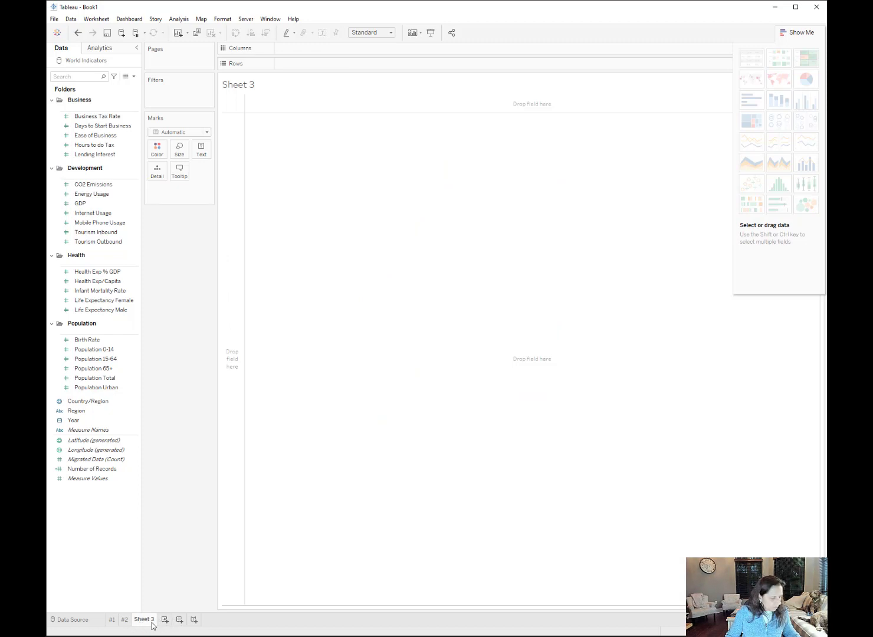
mouse_move(152, 626)
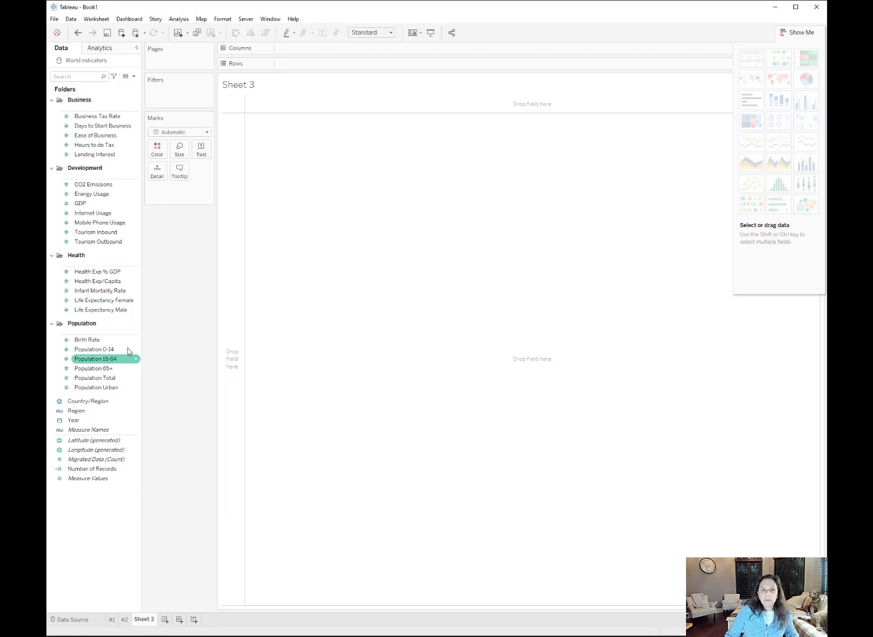
Build a filled map of Lending Interest by Country/Region on Sheet 3 and centre it on the Atlantic
double_click(94, 154)
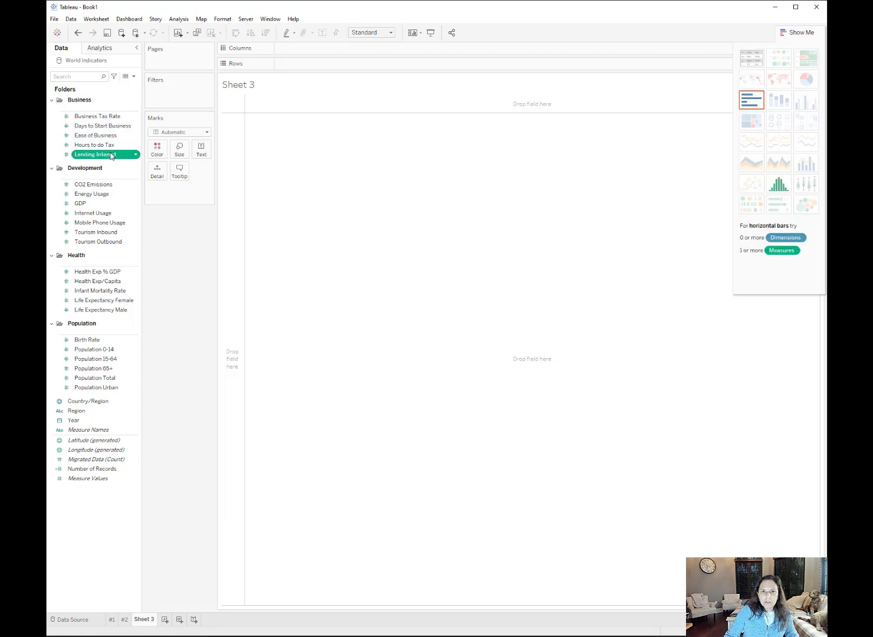
click(97, 406)
double_click(96, 406)
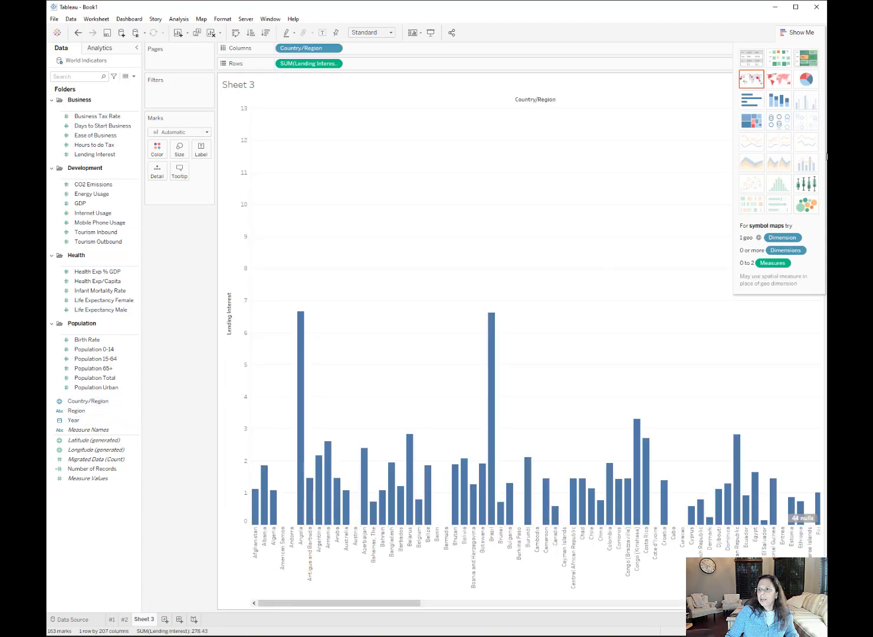
click(777, 78)
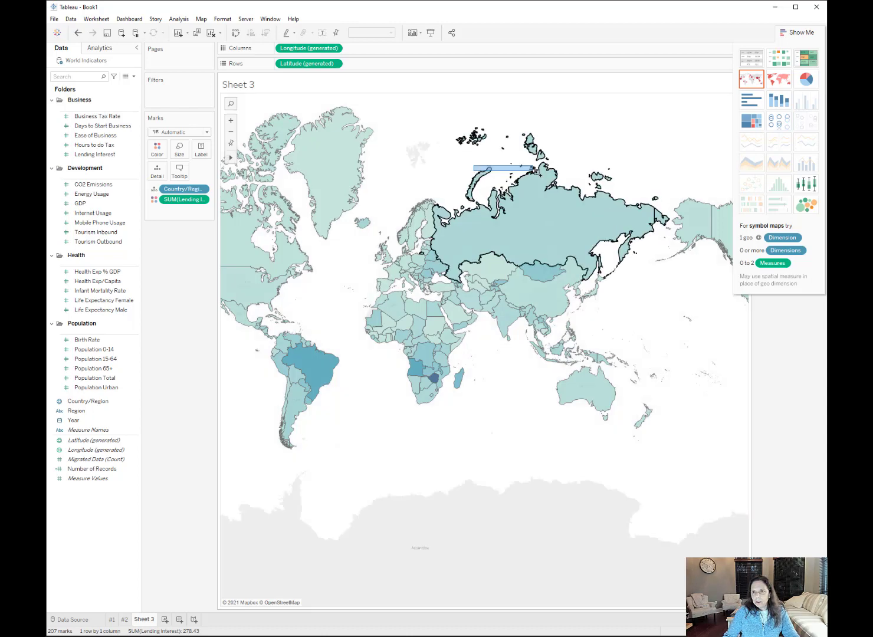
click(518, 164)
click(450, 145)
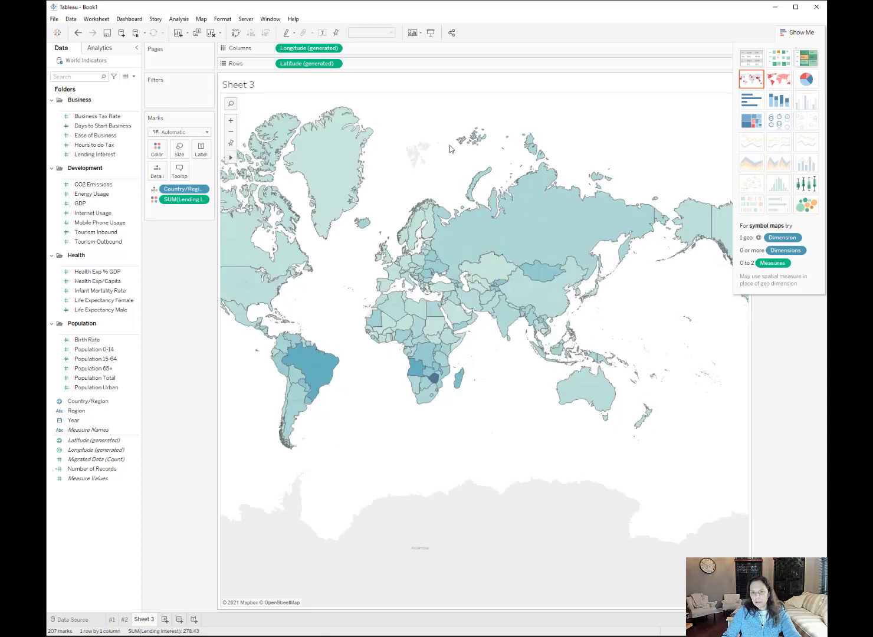
drag(493, 143, 526, 142)
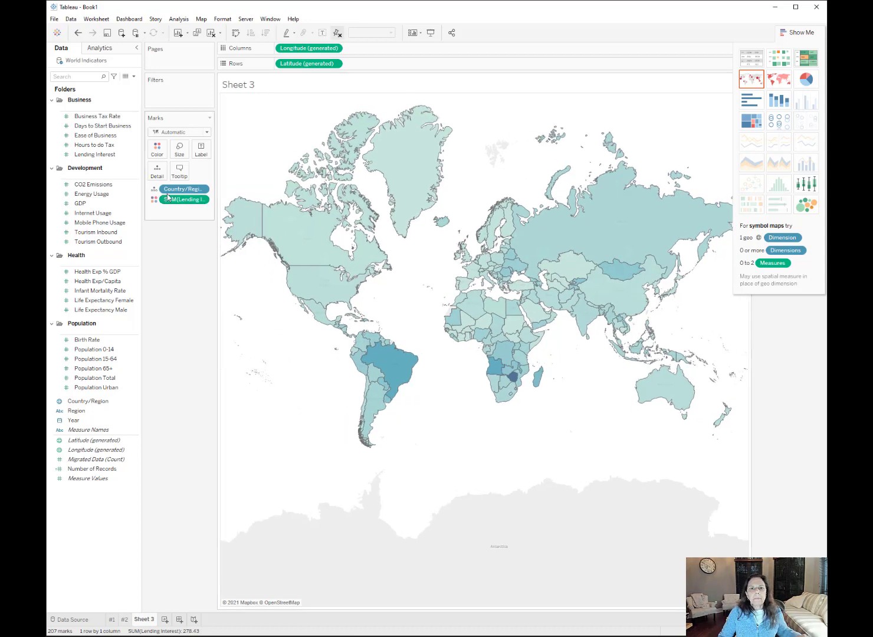
Change the map's Lending Interest aggregation to Average
click(204, 201)
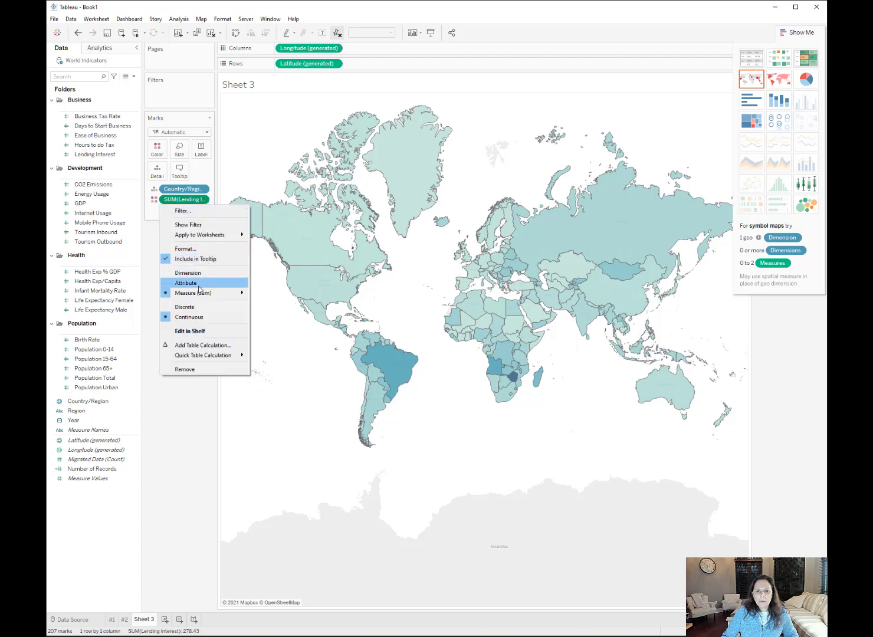
mouse_move(212, 295)
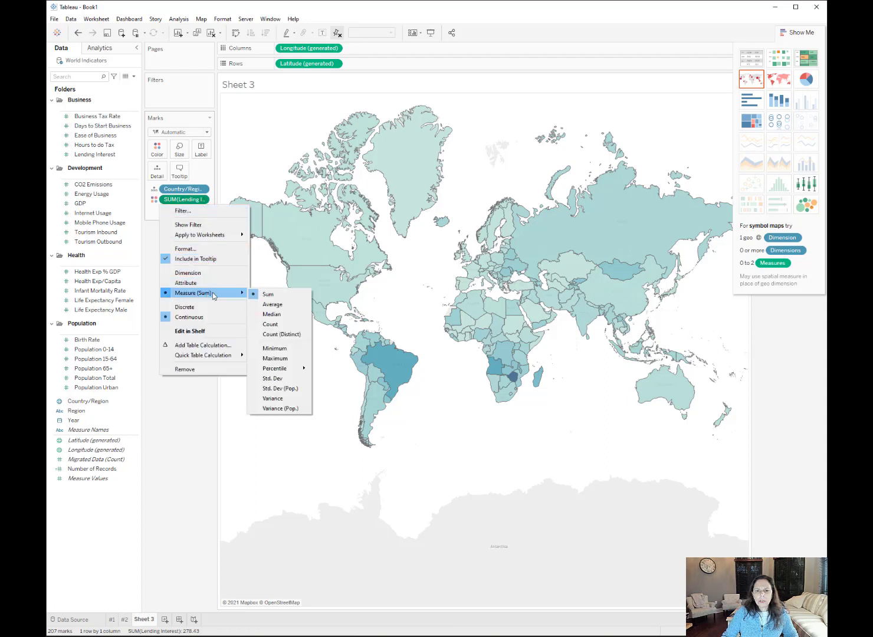
click(266, 306)
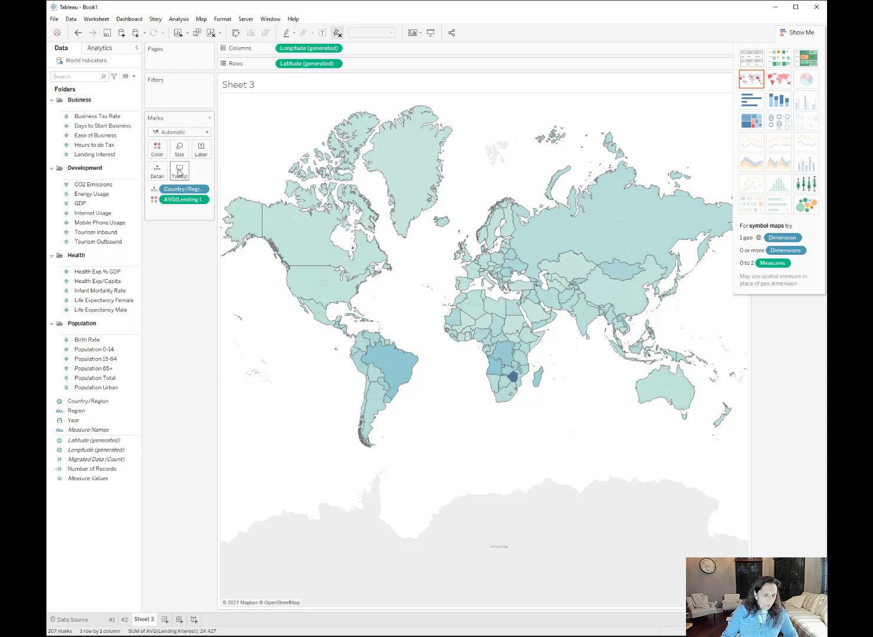
Apply the Gold-Purple Diverging palette to the map's average Lending Interest
click(155, 151)
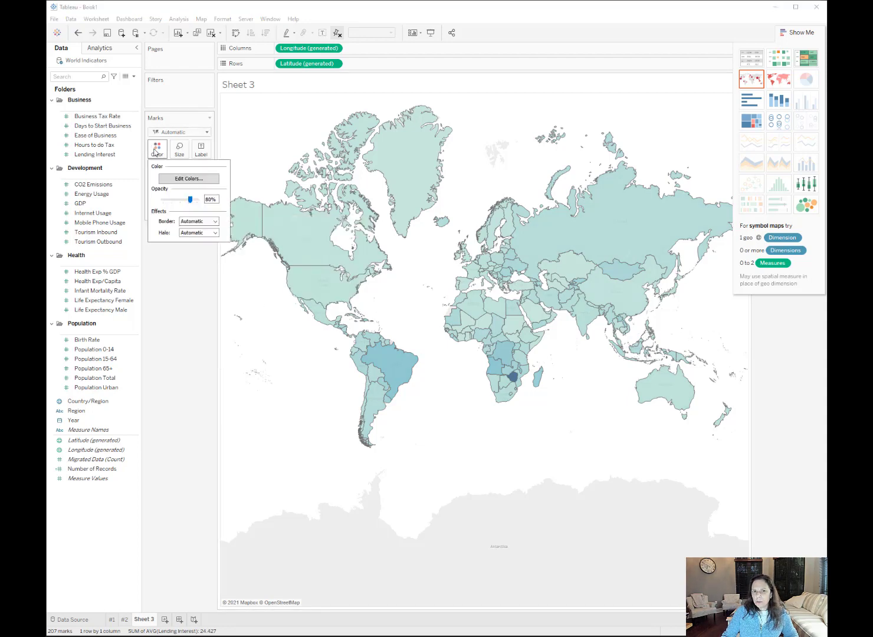
click(195, 183)
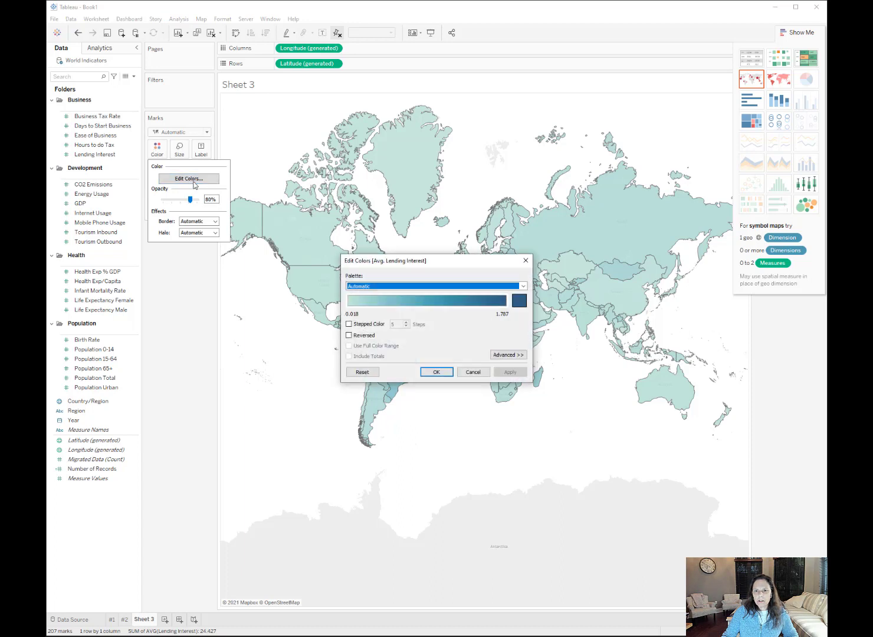
click(390, 285)
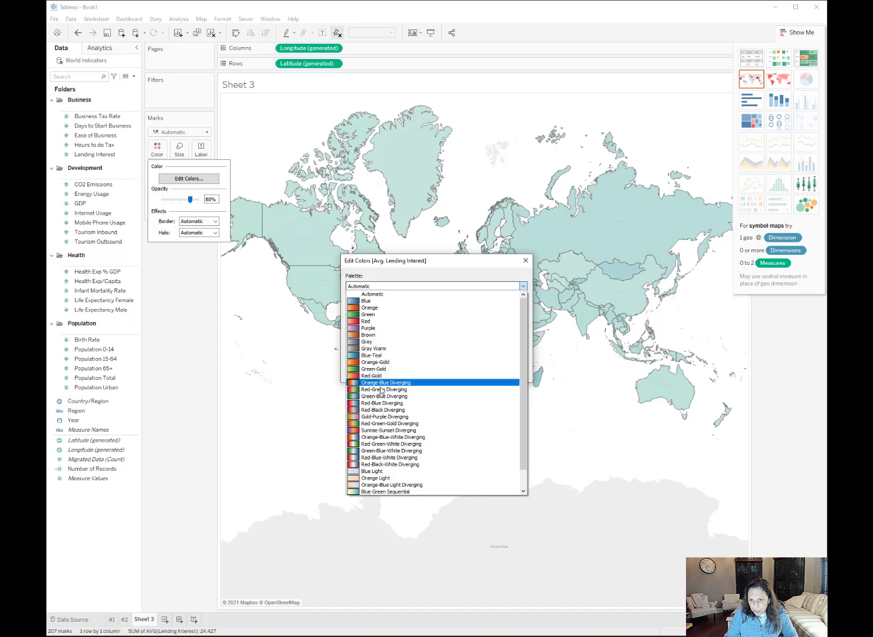
click(382, 417)
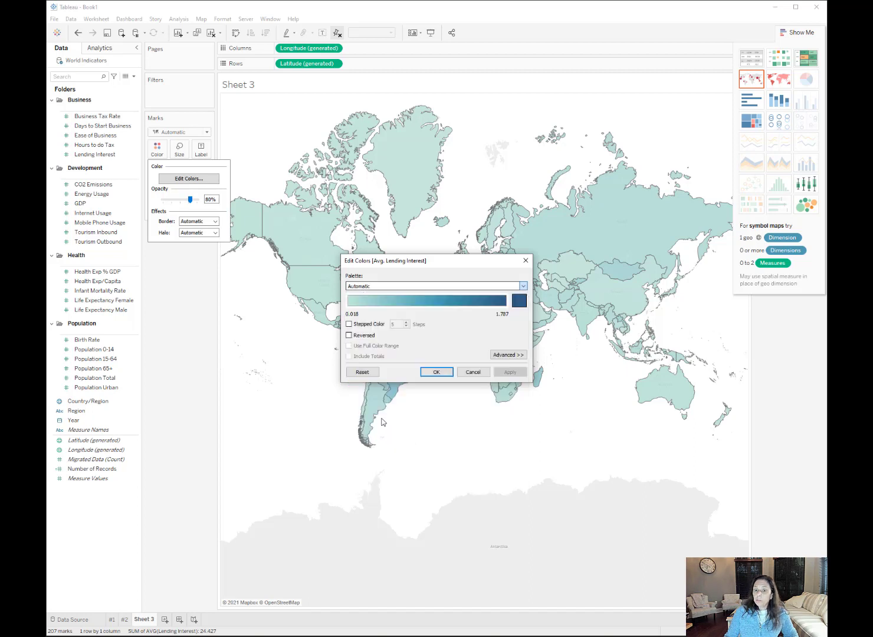
click(437, 372)
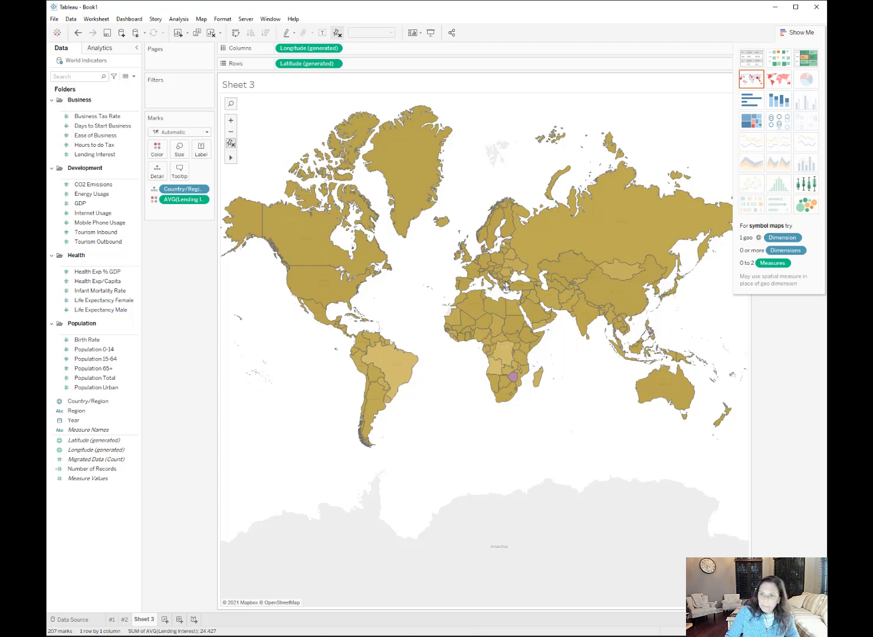
Reverse the Gold-Purple Diverging palette on the Lending Interest map
click(156, 155)
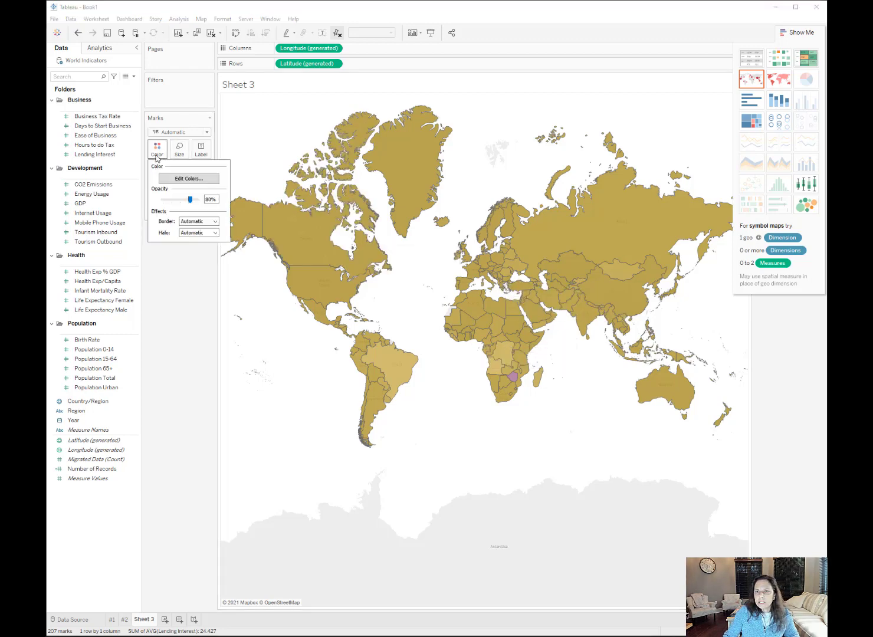
click(197, 180)
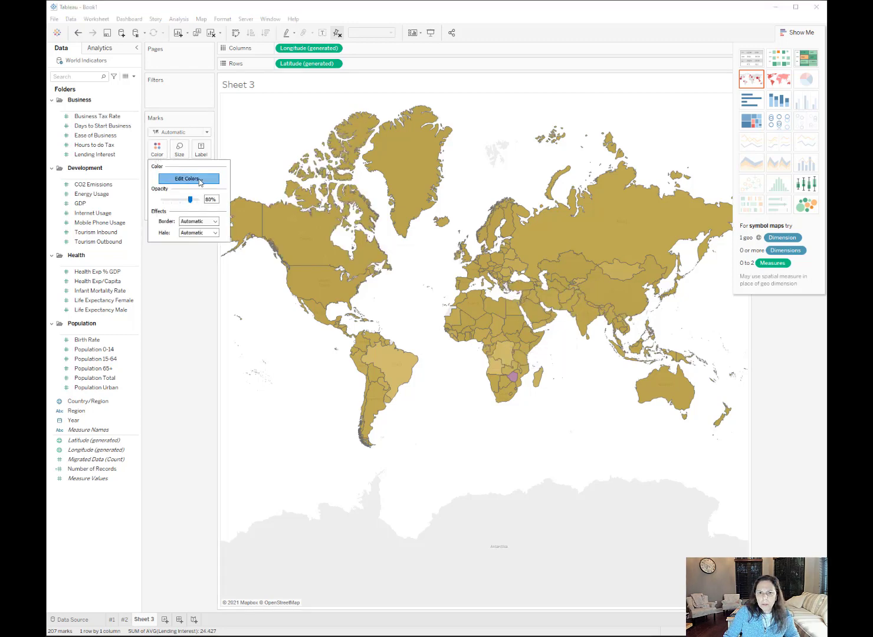
click(371, 336)
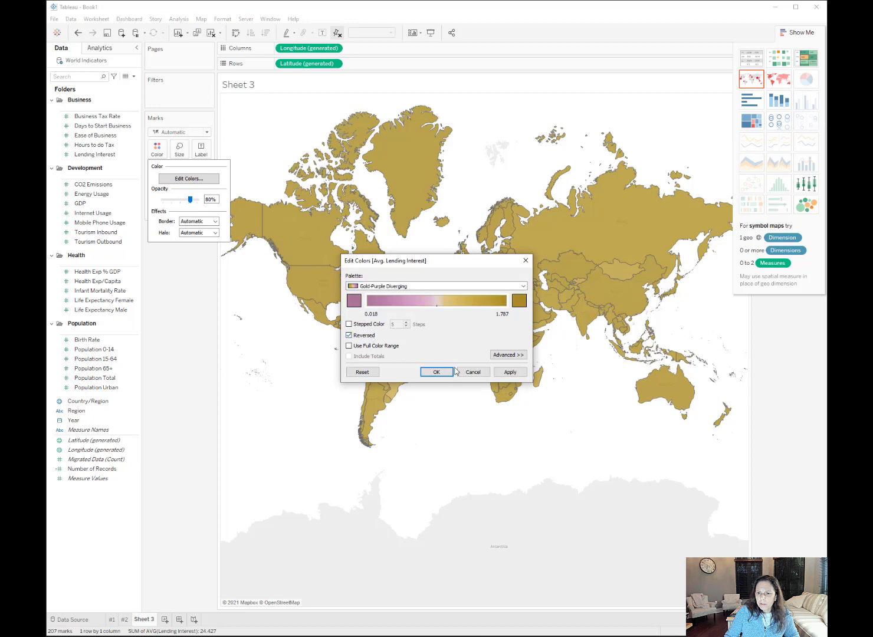
click(509, 375)
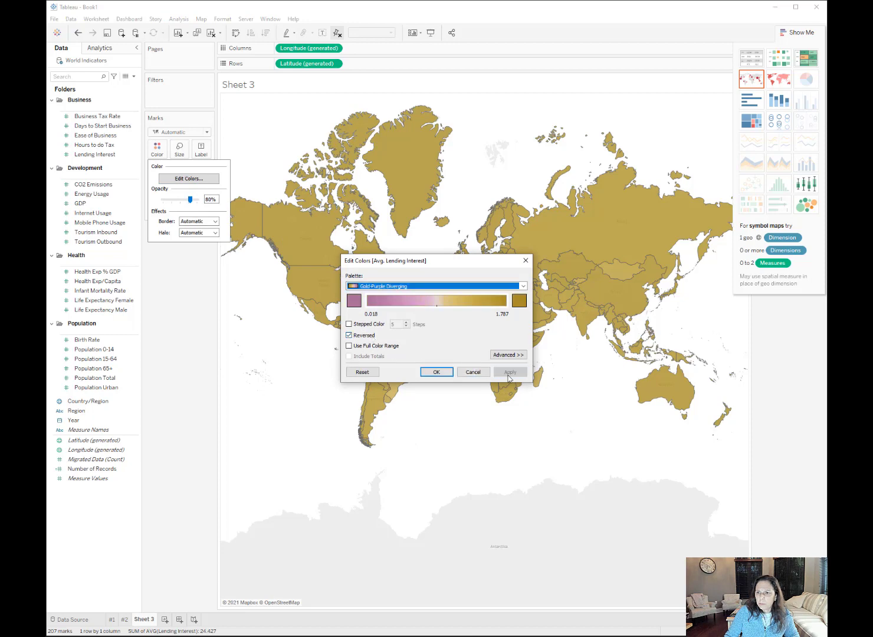
click(437, 372)
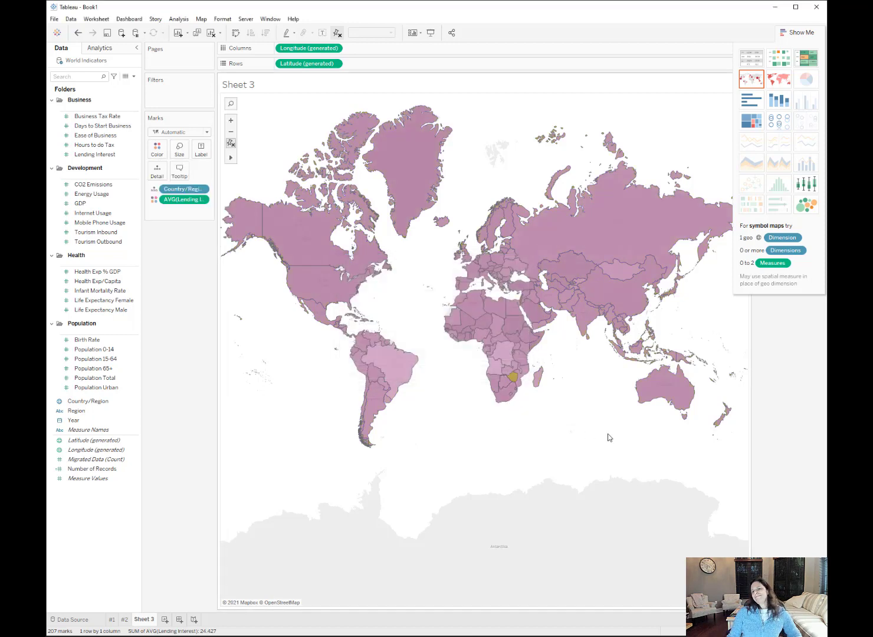
Turn off the reversed order of the Gold-Purple Diverging palette on the average Lending Interest map
click(151, 153)
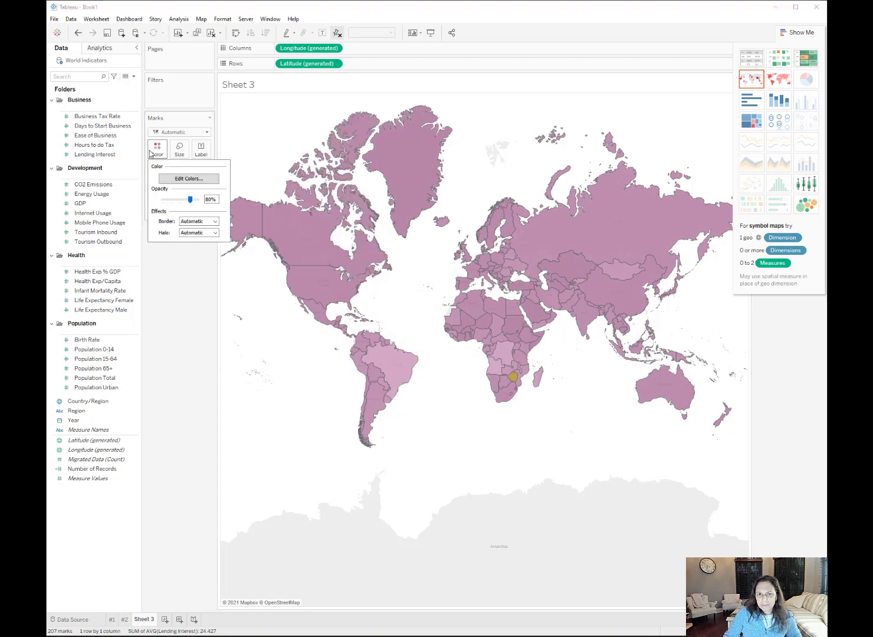
click(189, 178)
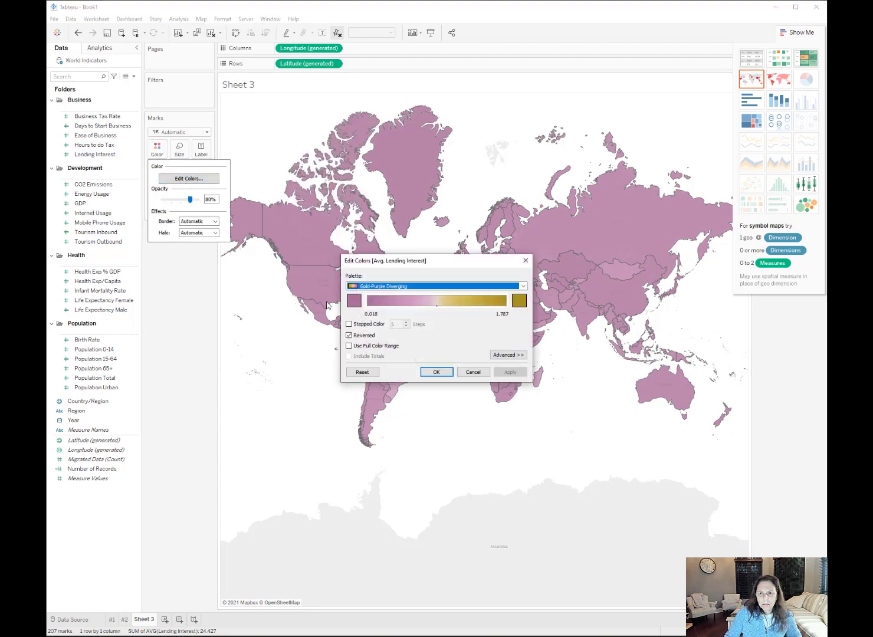
click(350, 335)
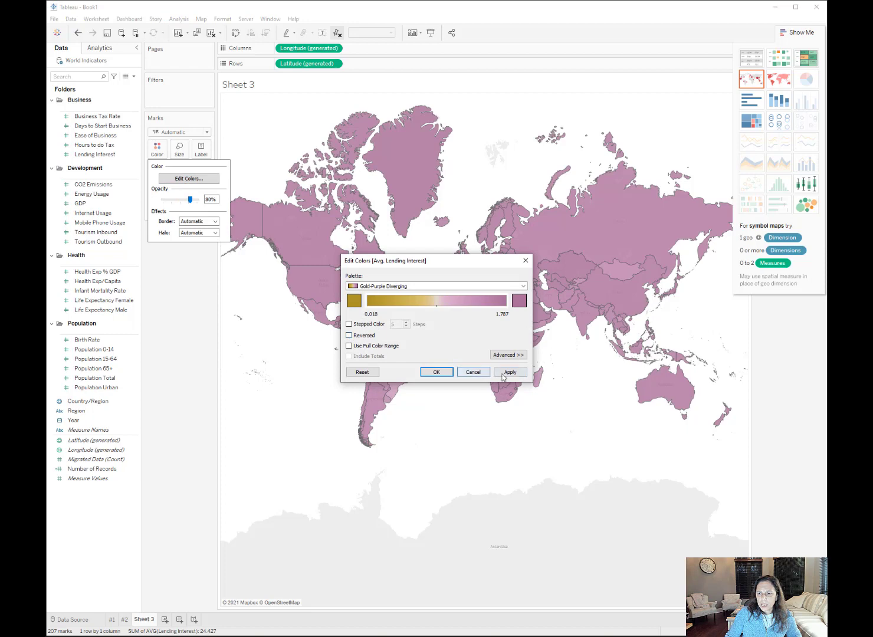
click(509, 371)
click(436, 373)
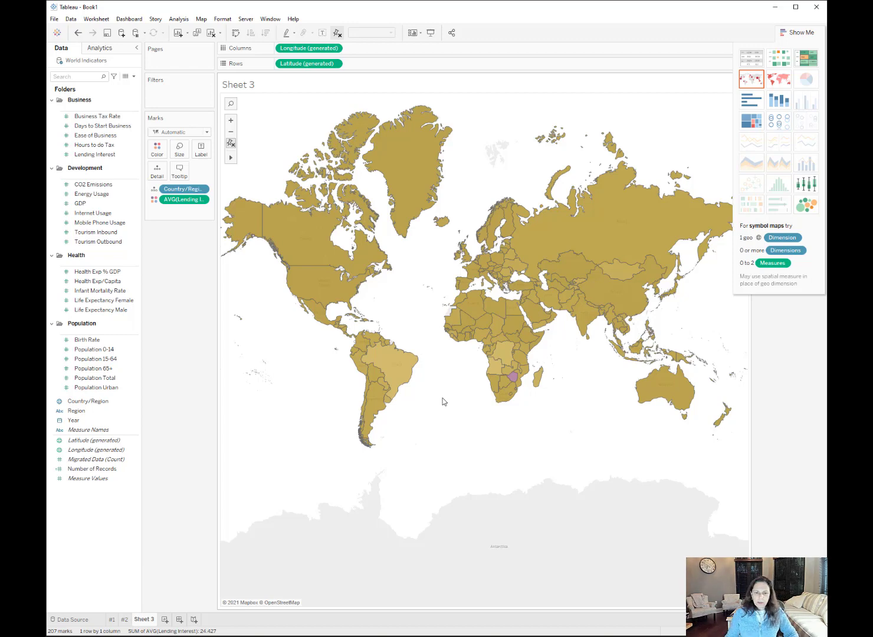
Rename the Sheet 3 worksheet as #3
double_click(143, 620)
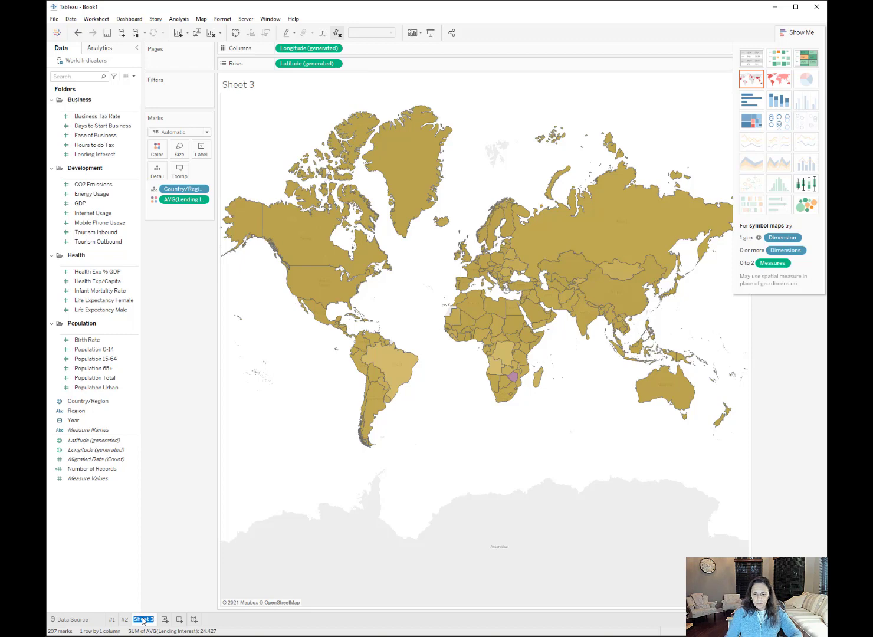
text(#3)
key(Return)
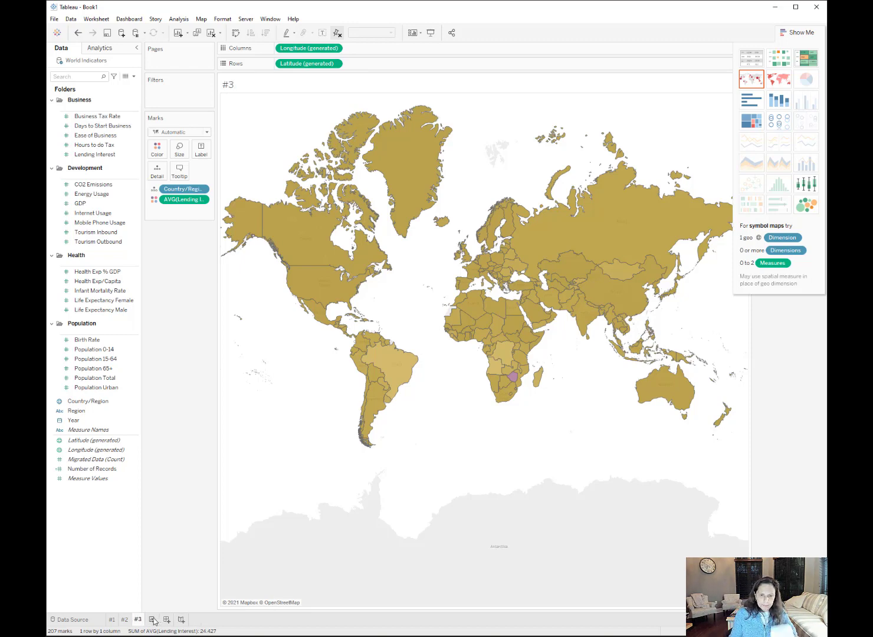
Build a filled map of Hours to do Tax by Country/Region on a new worksheet and centre it on the Atlantic
click(152, 619)
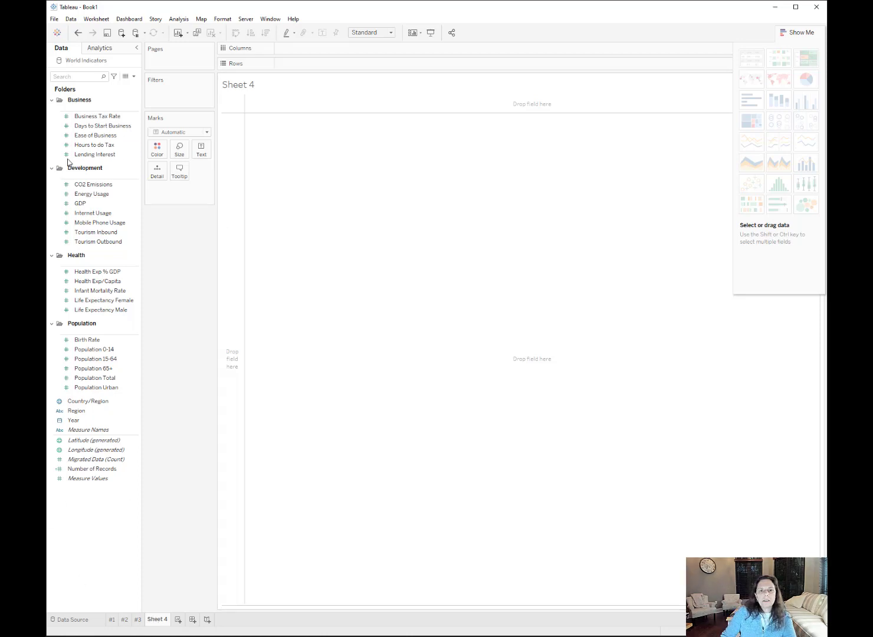
click(98, 155)
double_click(95, 145)
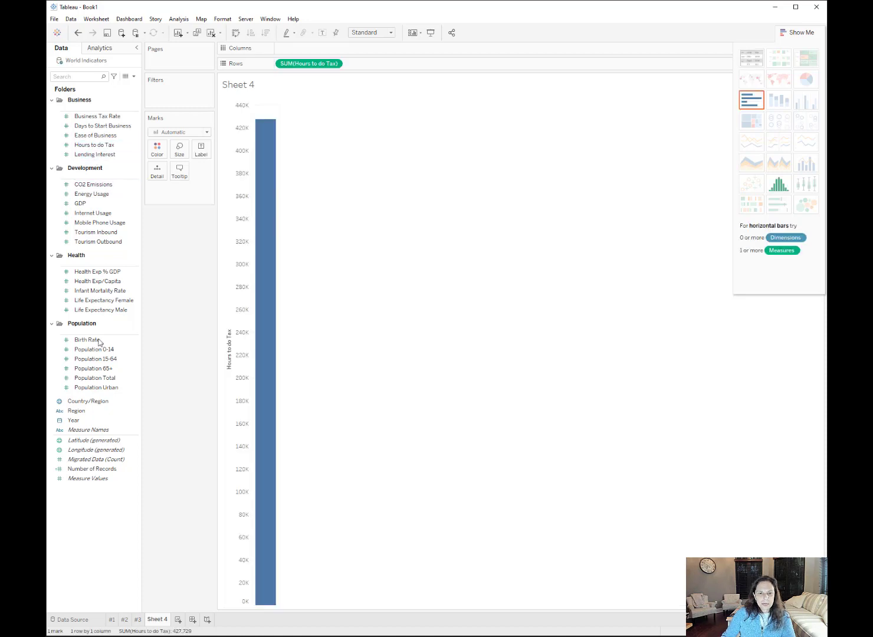
double_click(108, 401)
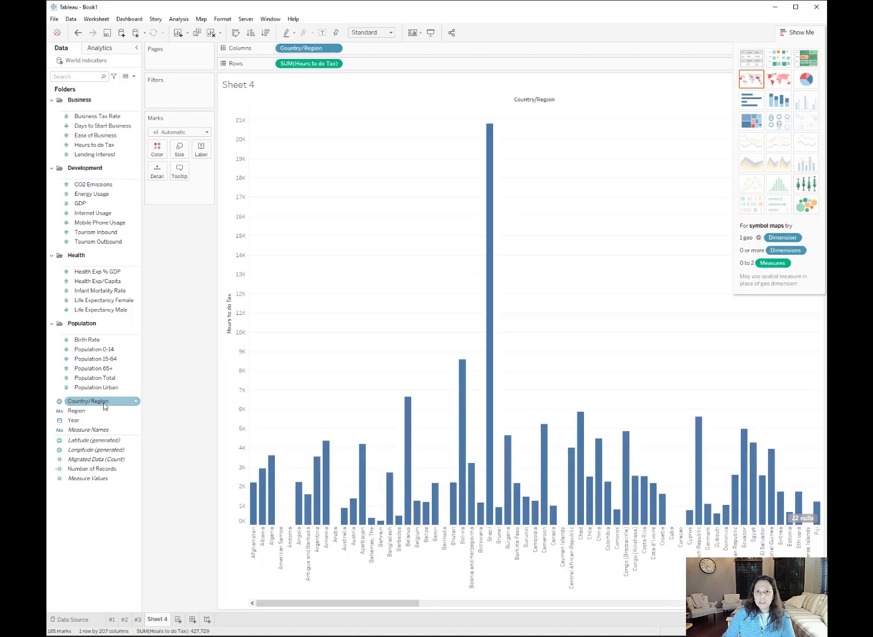
click(783, 84)
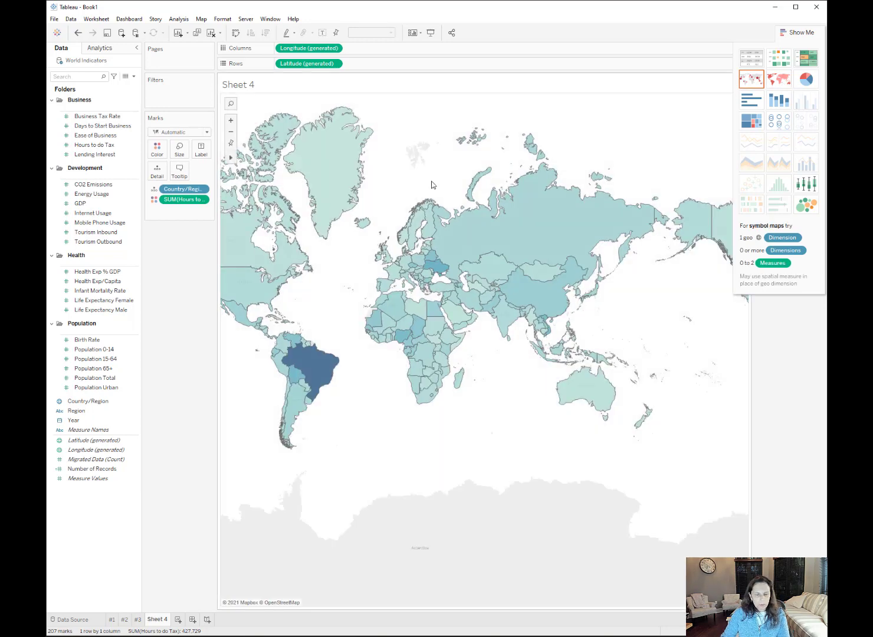
drag(464, 185, 507, 176)
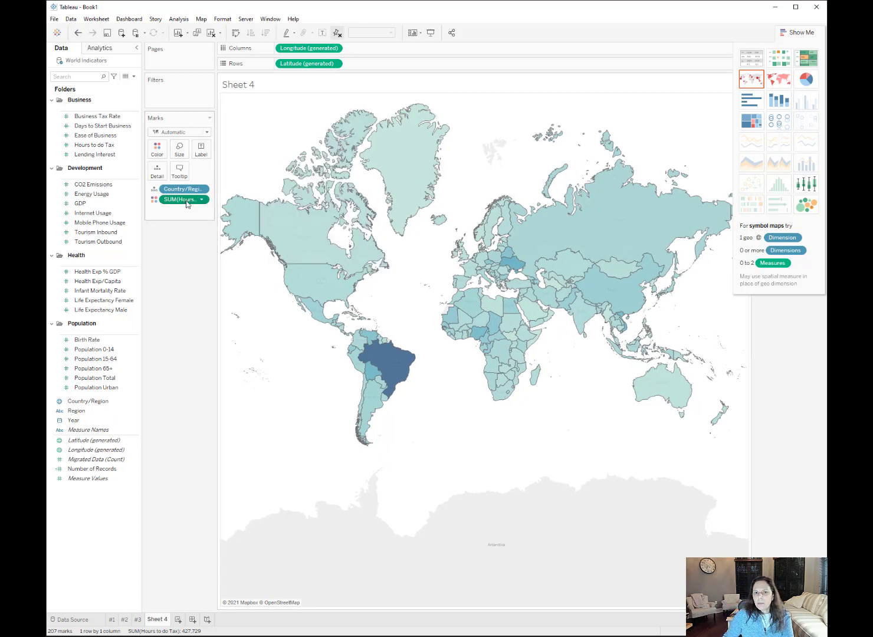
Change the map's Hours to do Tax aggregation to Average
click(204, 199)
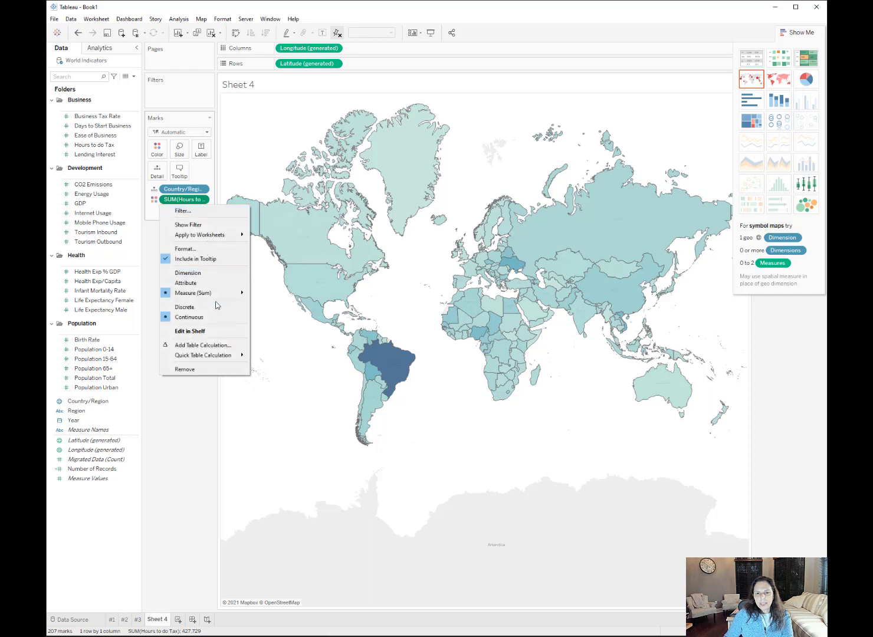
mouse_move(222, 294)
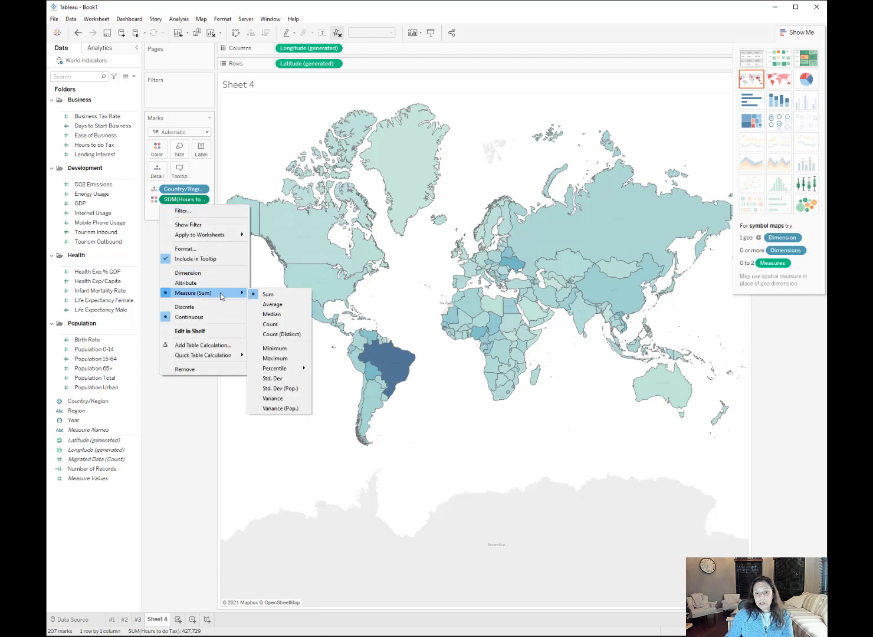
click(270, 304)
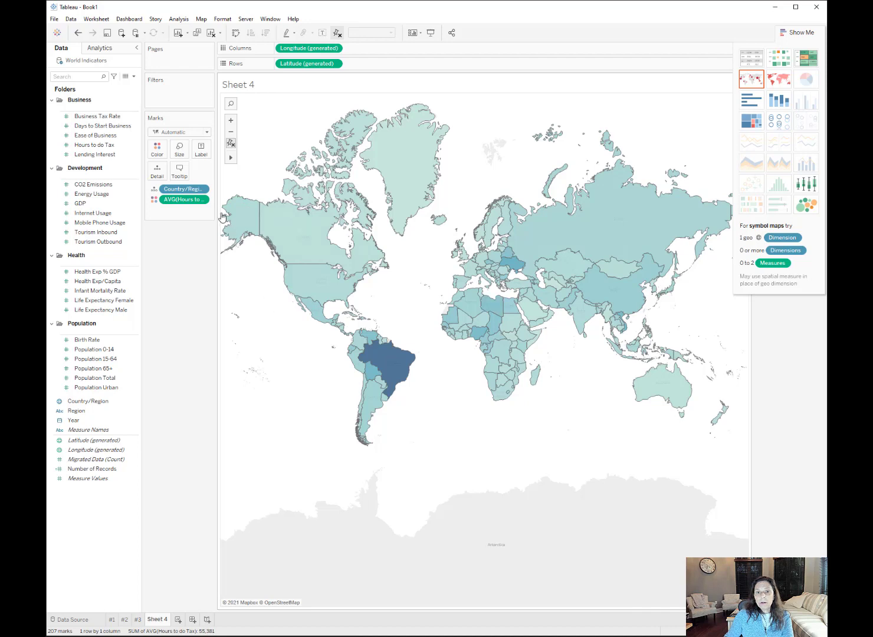
Apply the Orange palette to the map's average Hours to do Tax
click(158, 149)
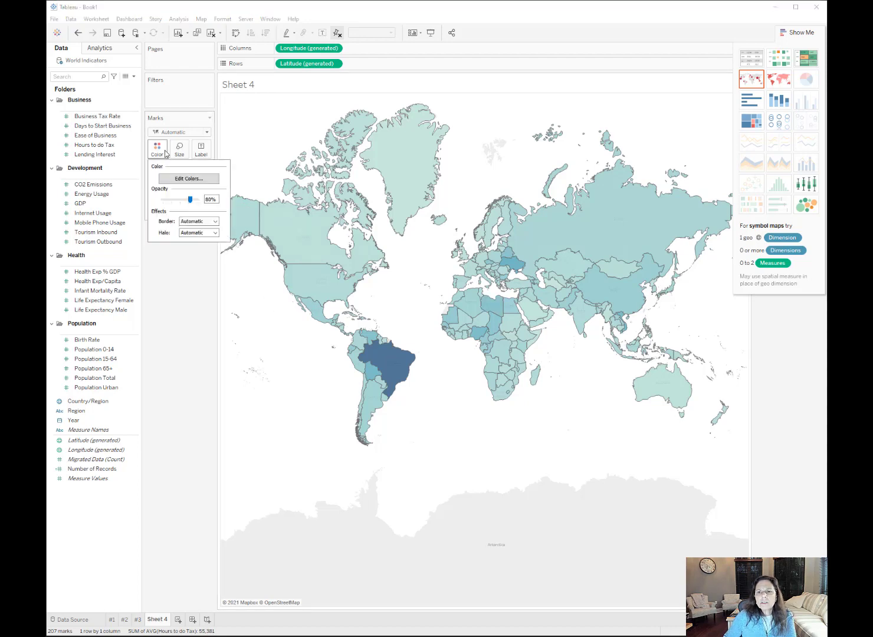
click(179, 181)
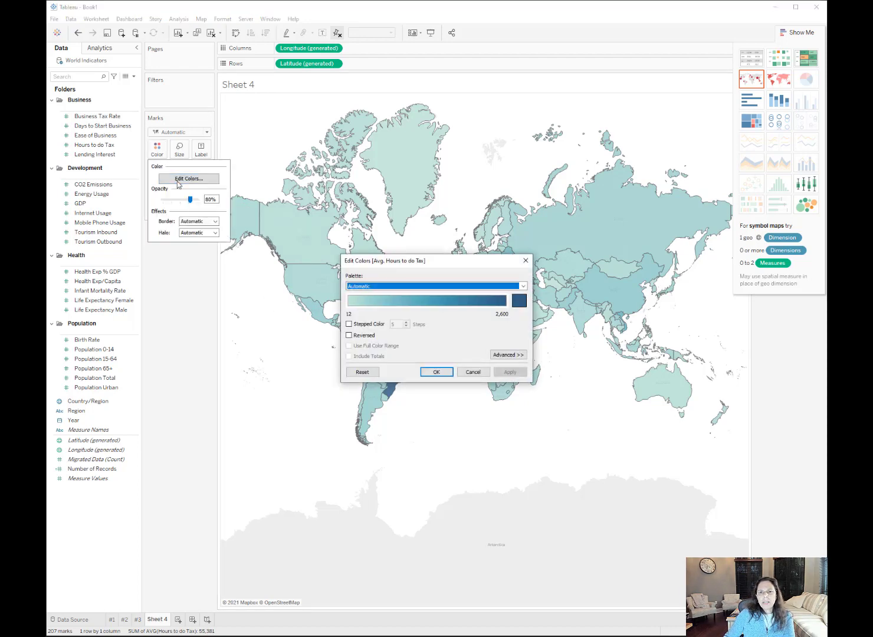
click(400, 287)
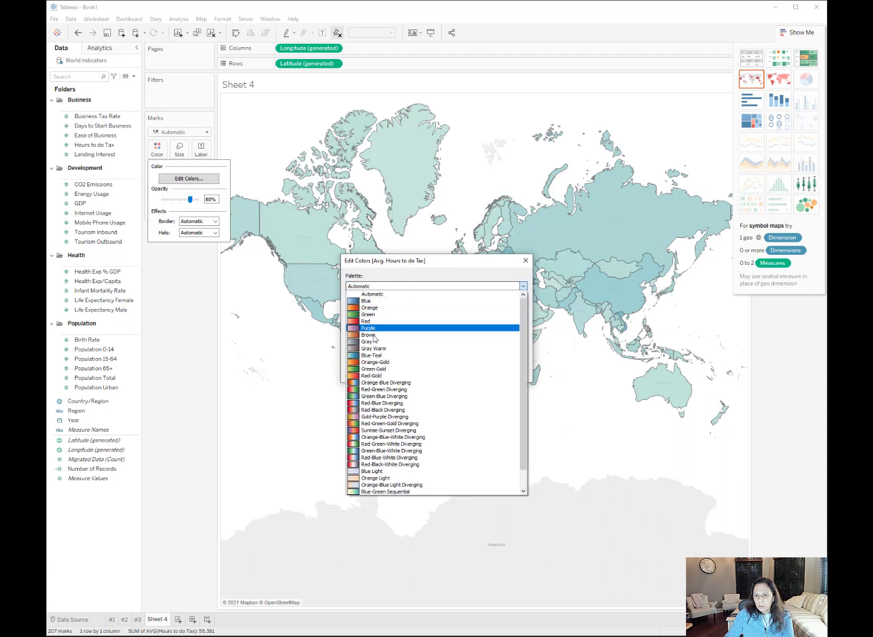
click(374, 308)
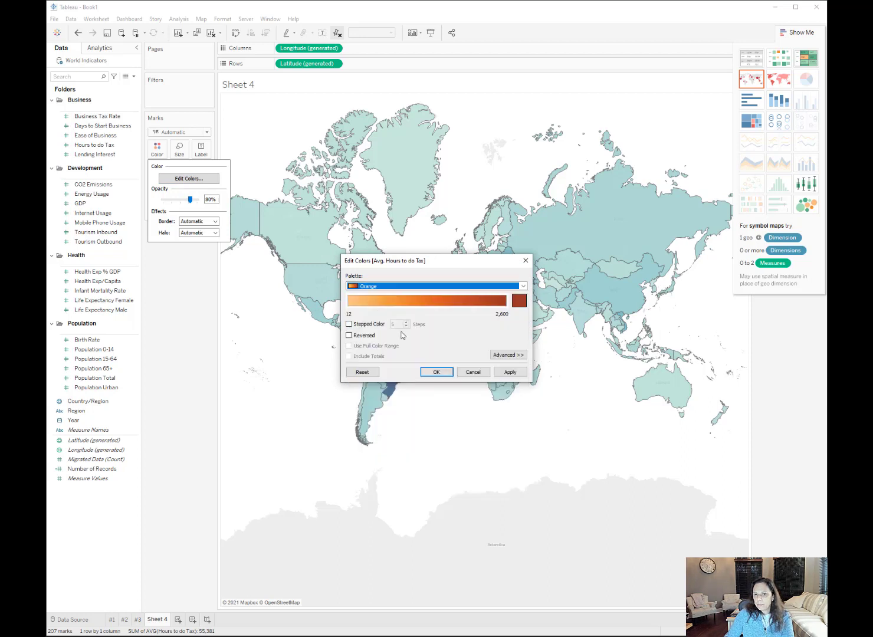
click(437, 372)
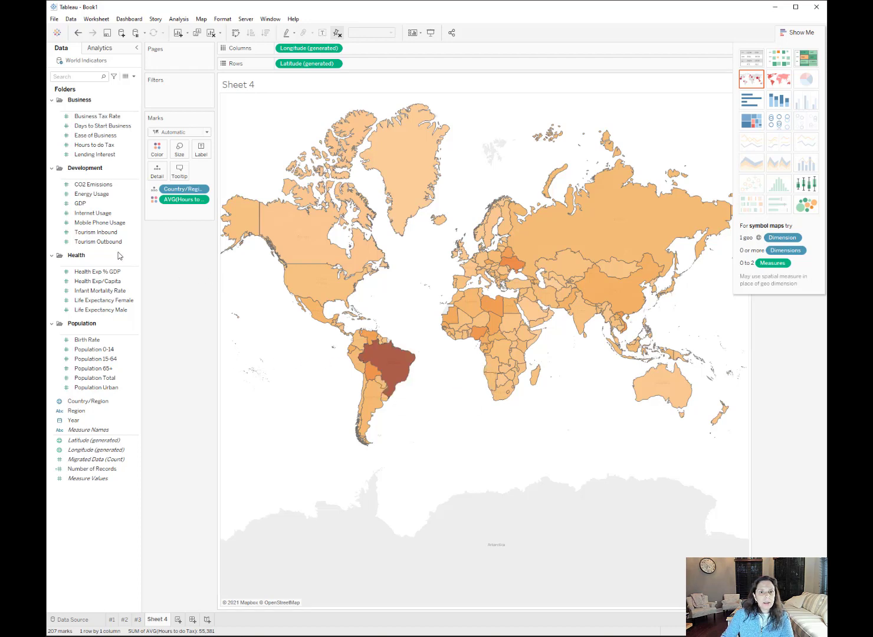
Rename the Sheet 4 worksheet as #4 and add a new blank worksheet
double_click(163, 624)
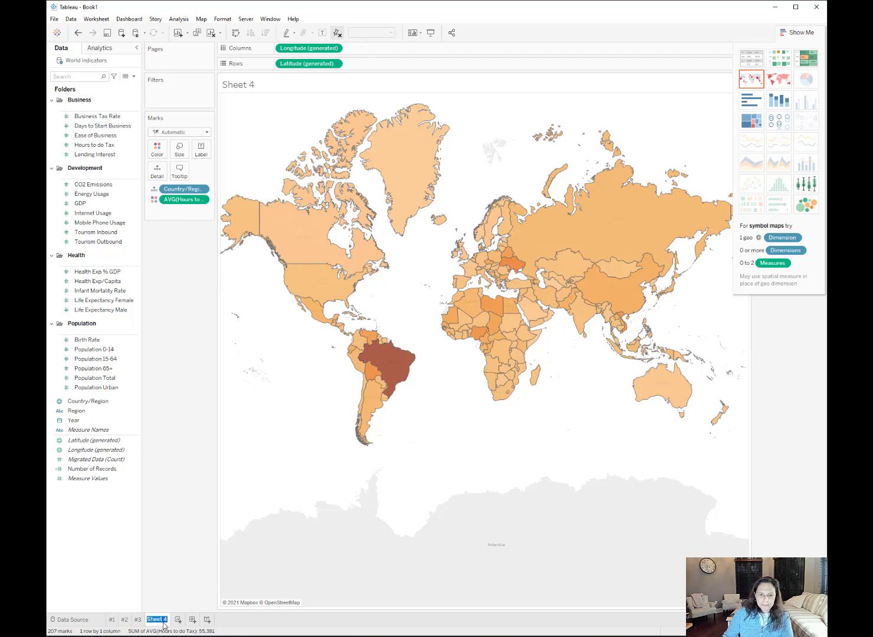
text(#4)
key(Return)
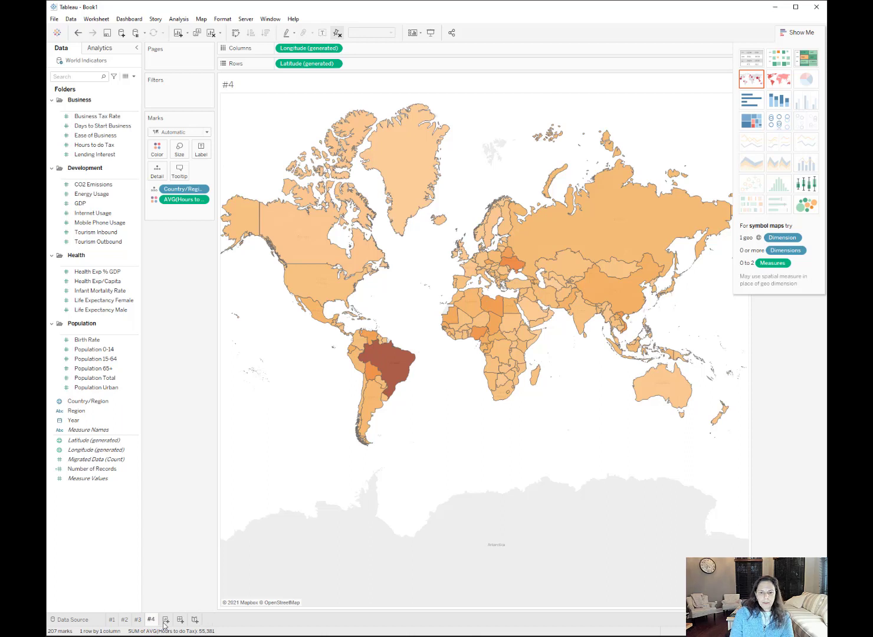
click(165, 620)
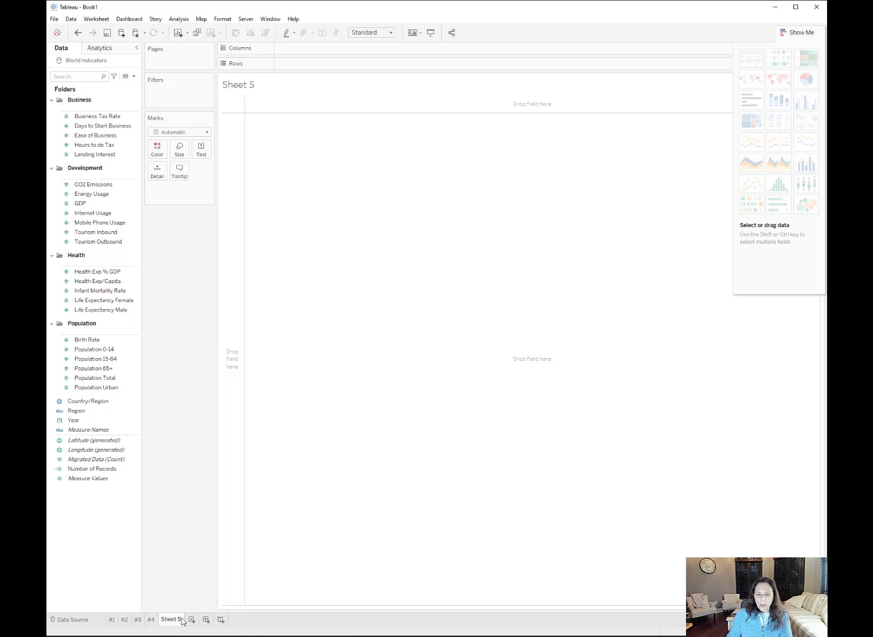
Duplicate worksheet #4 and convert the copy into a packed bubbles chart of average Hours to do Tax by country
click(150, 620)
right_click(156, 623)
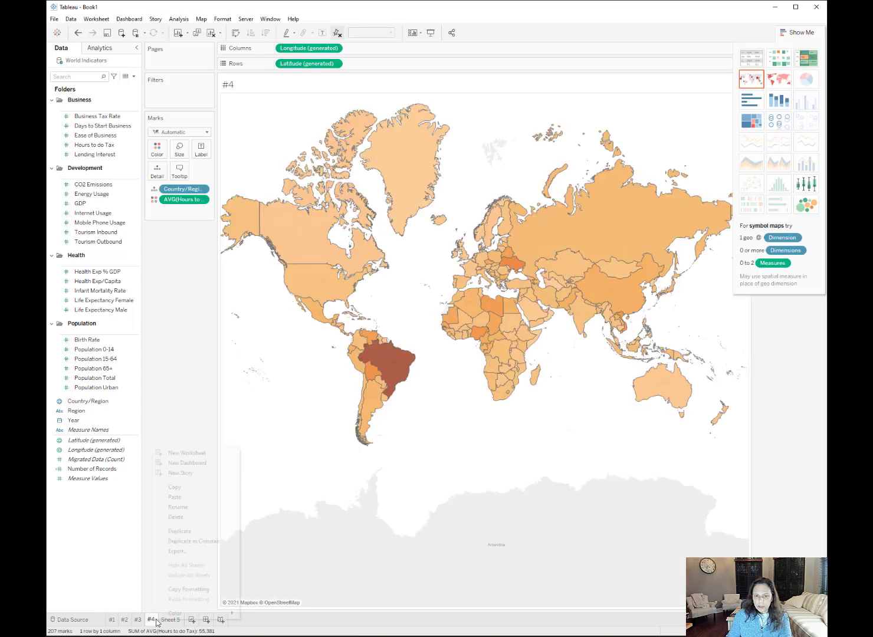
click(206, 534)
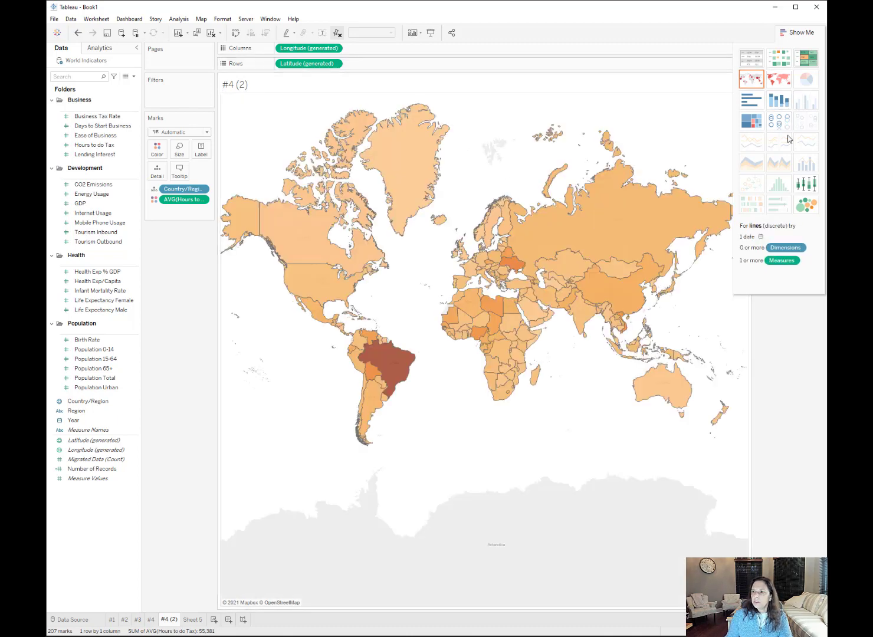
click(815, 211)
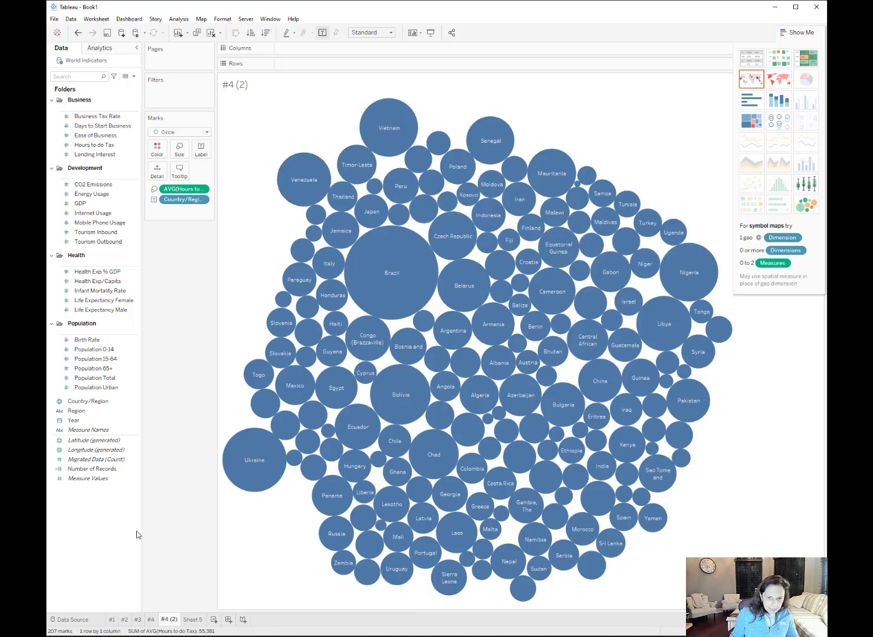
Rename the packed bubbles worksheet as #5
double_click(170, 619)
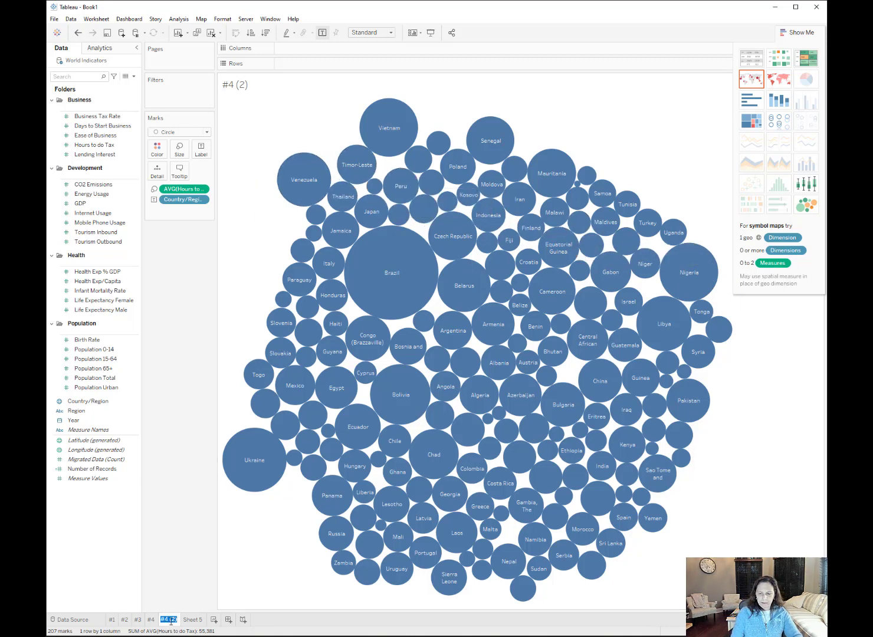
text(#5)
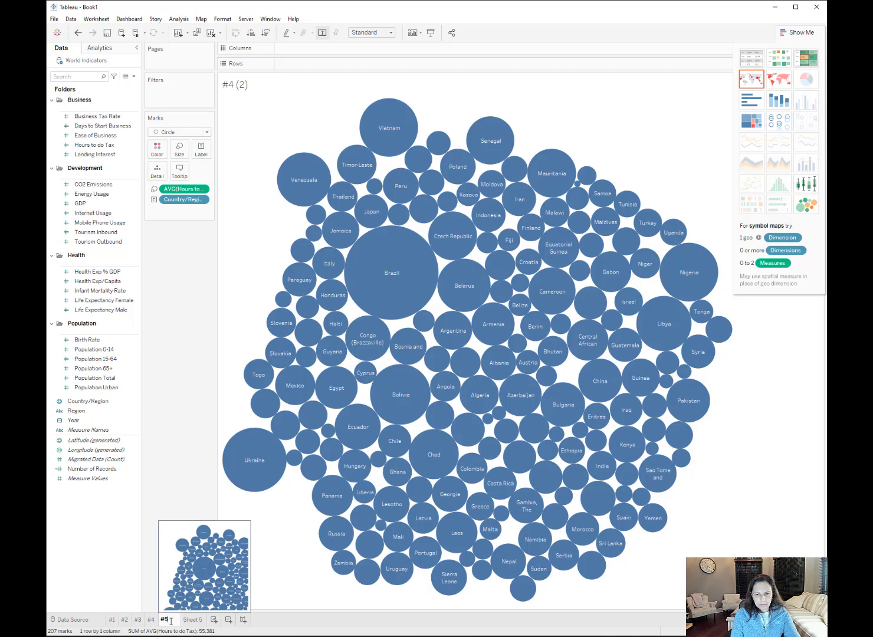
key(Return)
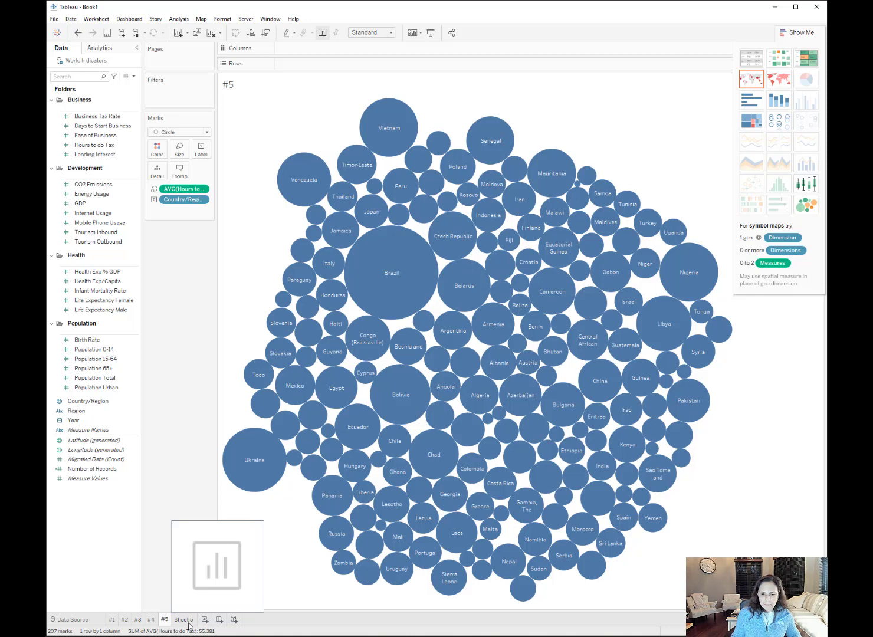
Build a bar chart of average Days to Start Business by Country/Region on the blank Sheet 5
click(190, 624)
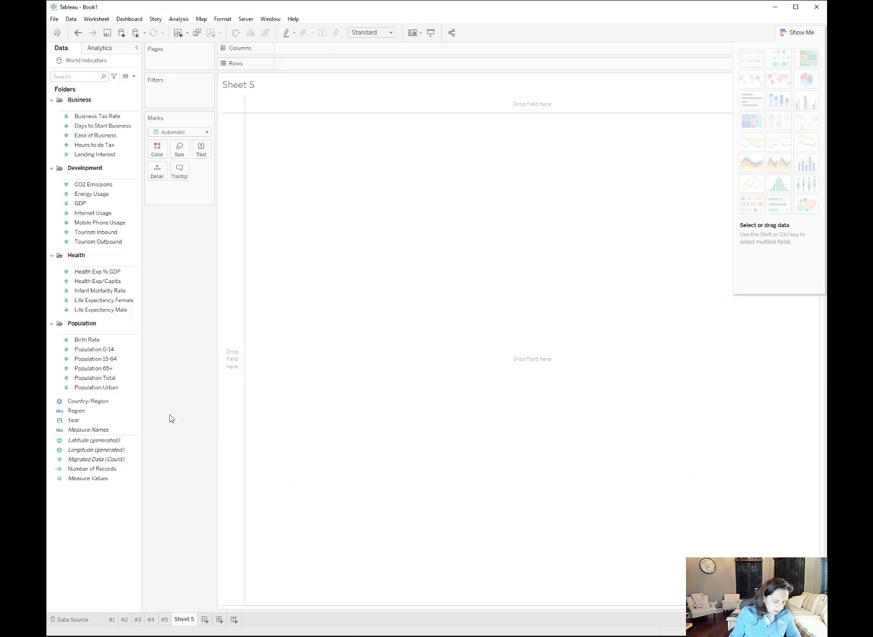
double_click(104, 126)
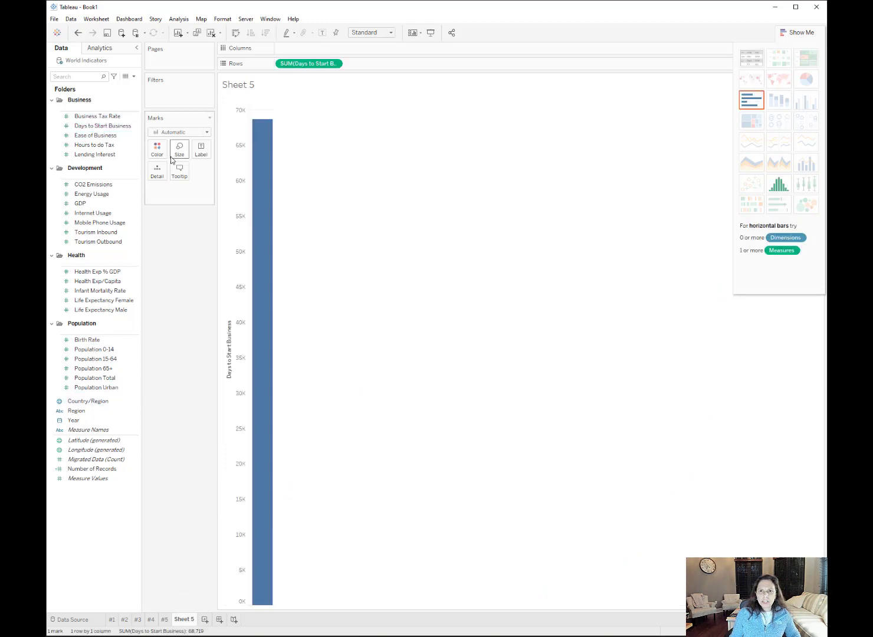
double_click(100, 403)
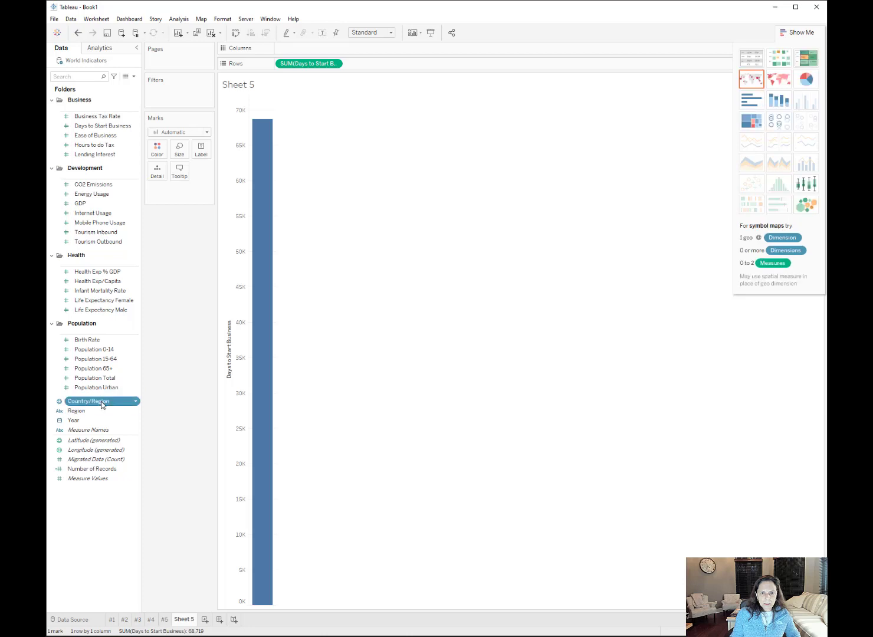
click(335, 64)
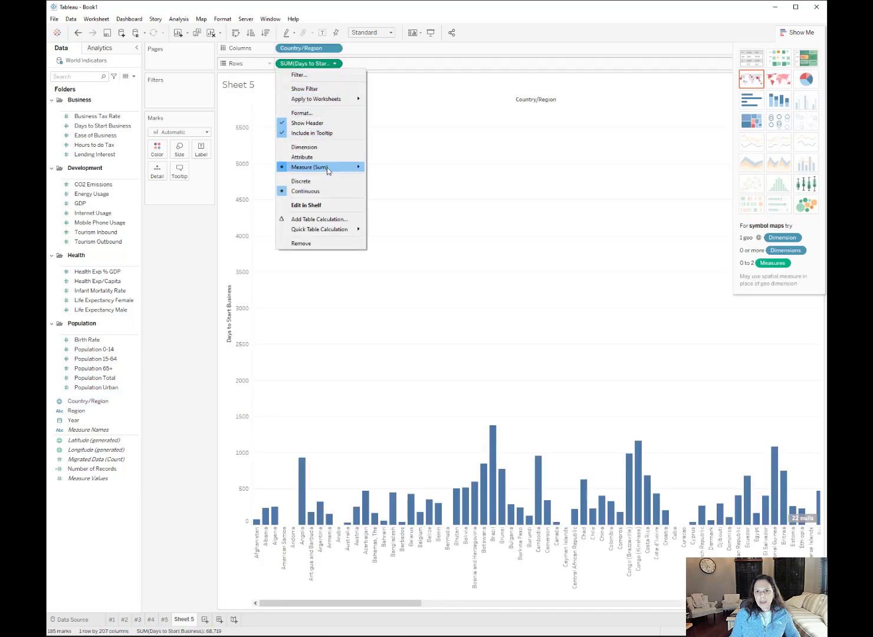
mouse_move(327, 168)
click(384, 180)
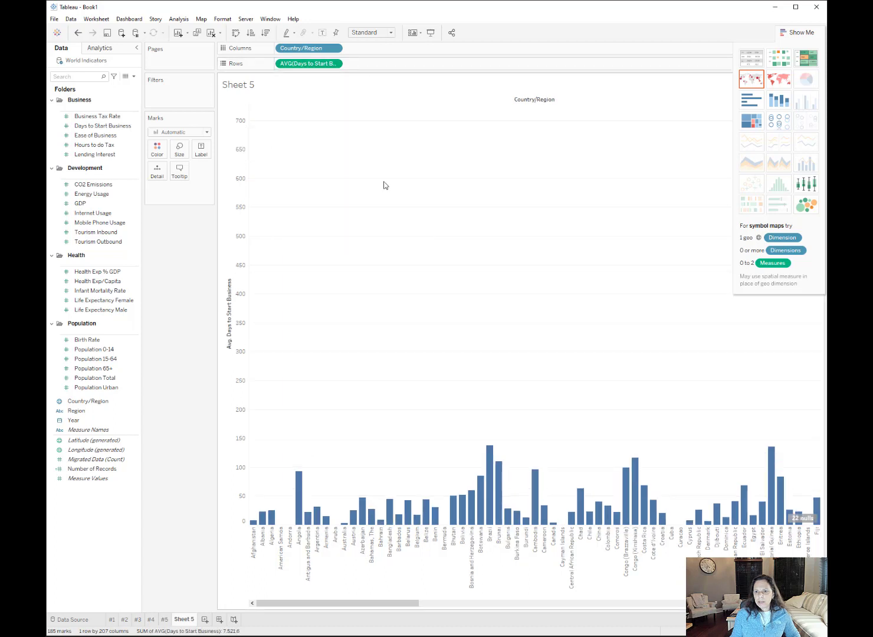
Swap the bar chart's rows and columns and sort the countries in descending order of average Days to Start Business
click(236, 33)
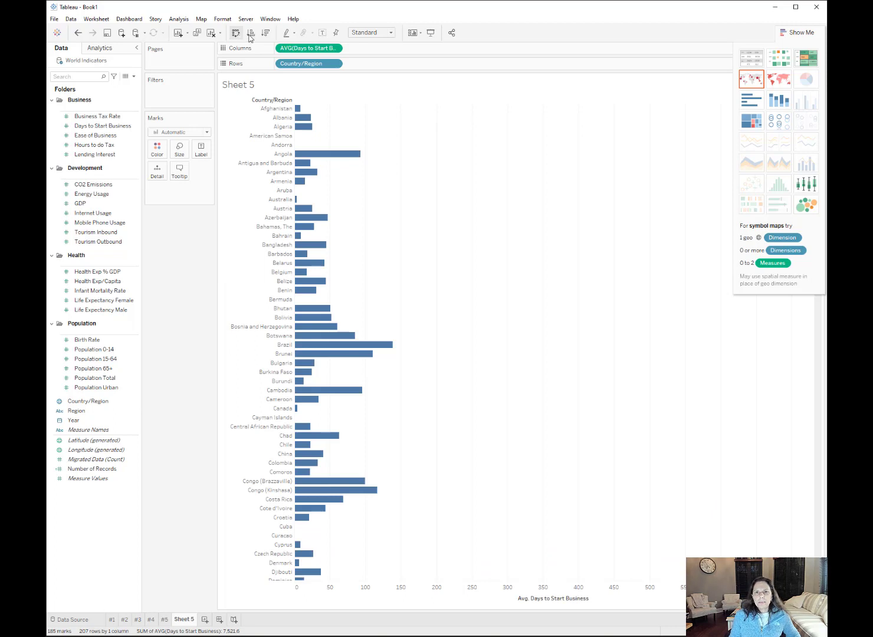
click(265, 34)
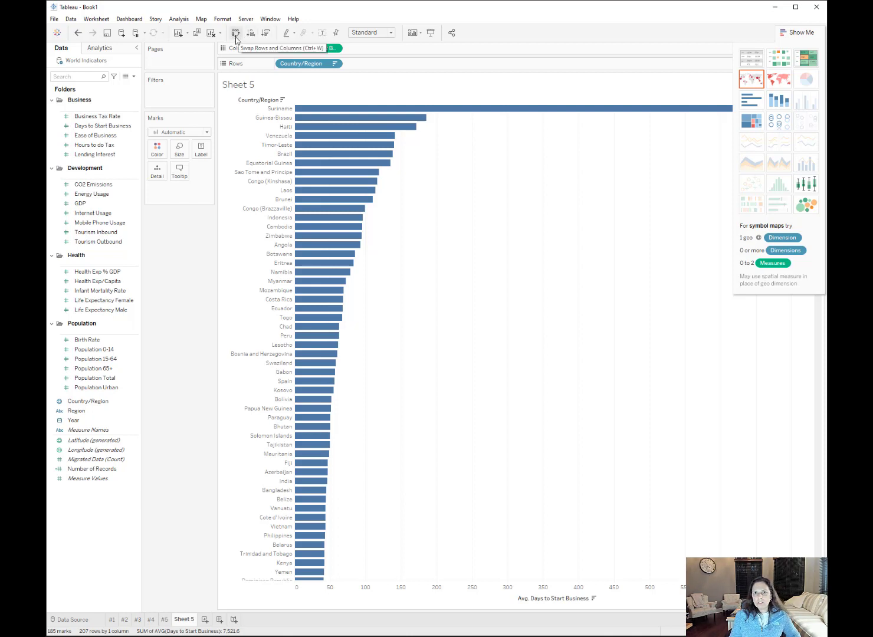
Convert the sorted bar chart on Sheet 5 into a box-and-whisker plot and inspect its outliers and null indicator
click(806, 184)
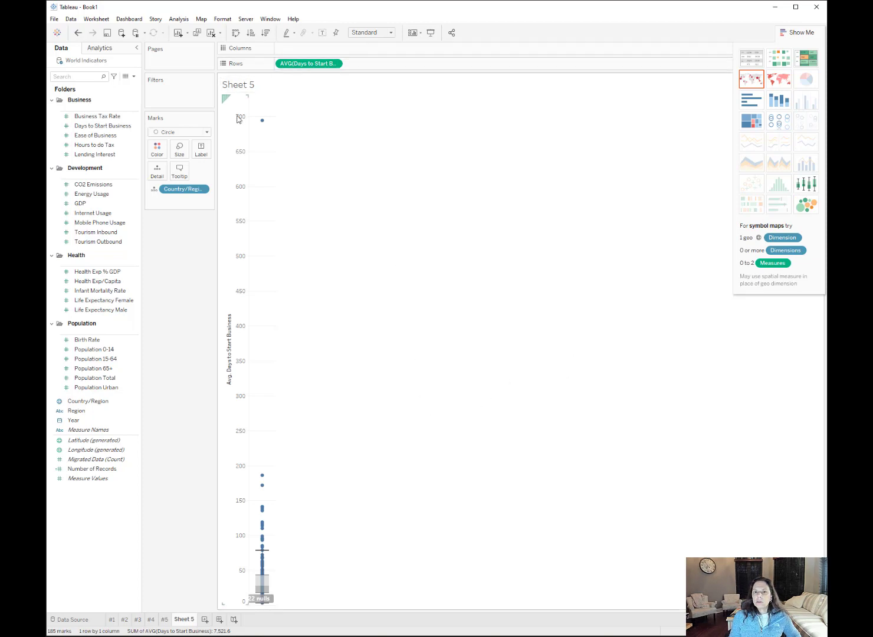
mouse_move(263, 125)
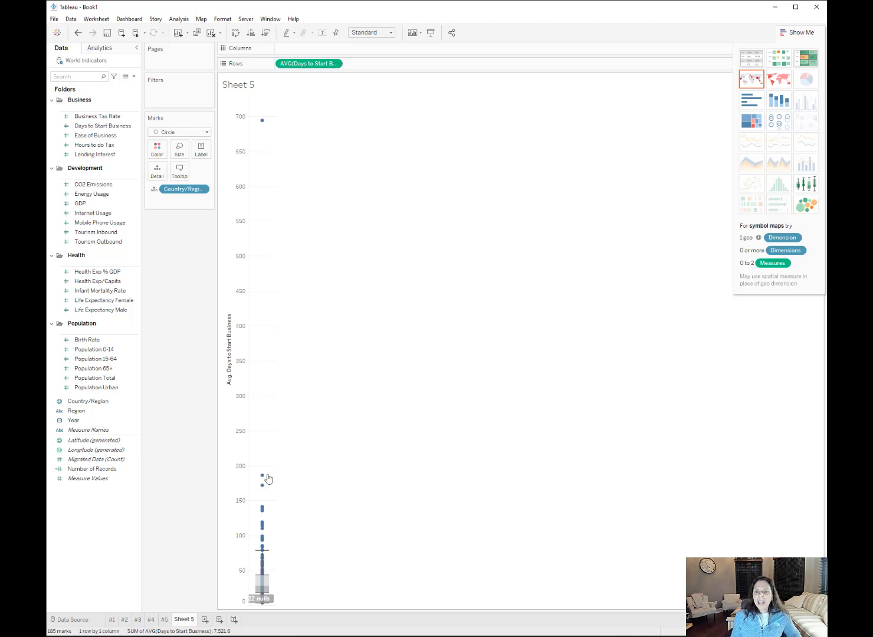
mouse_move(265, 480)
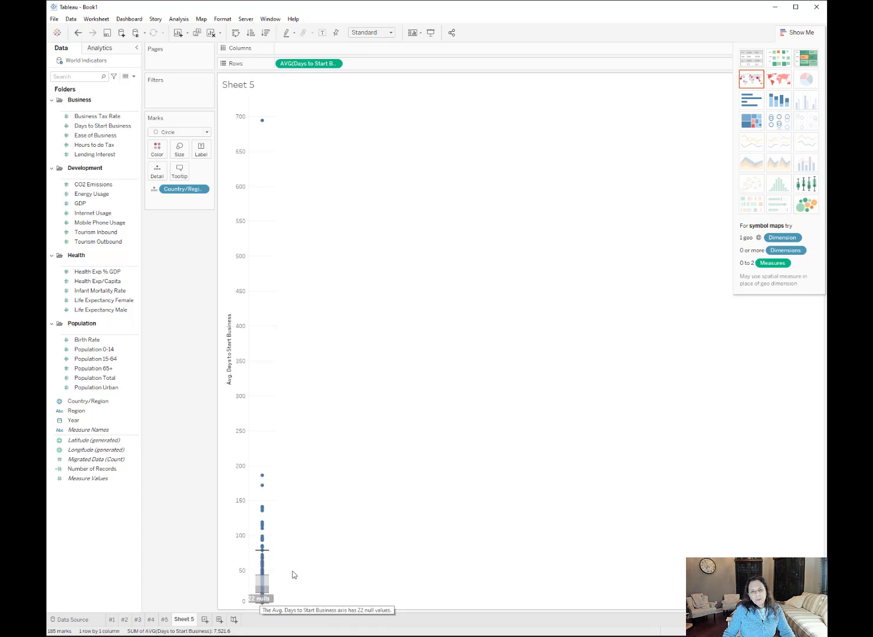
mouse_move(269, 591)
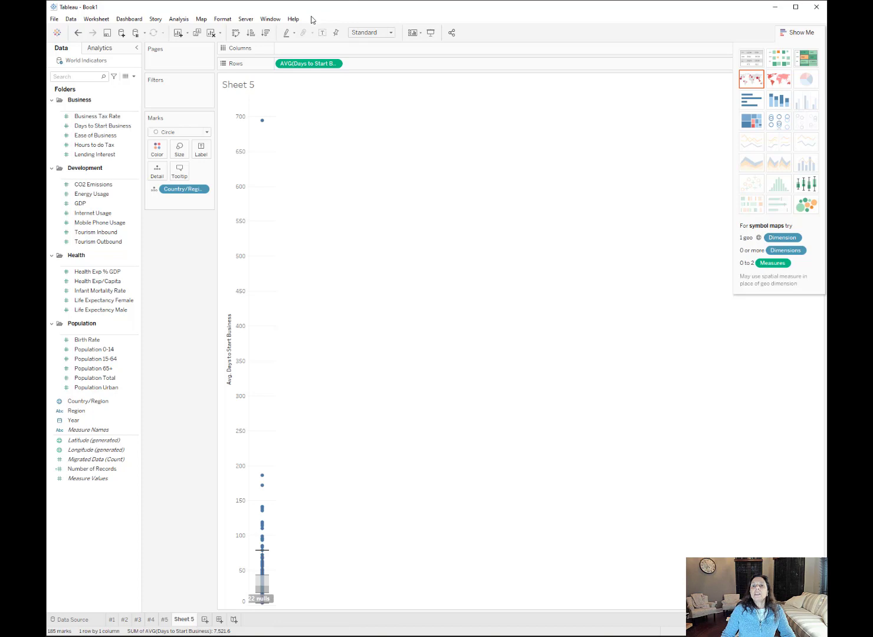
Try horizontal bars in descending order to identify the outlier country, and undo back to the box-and-whisker plot
click(750, 108)
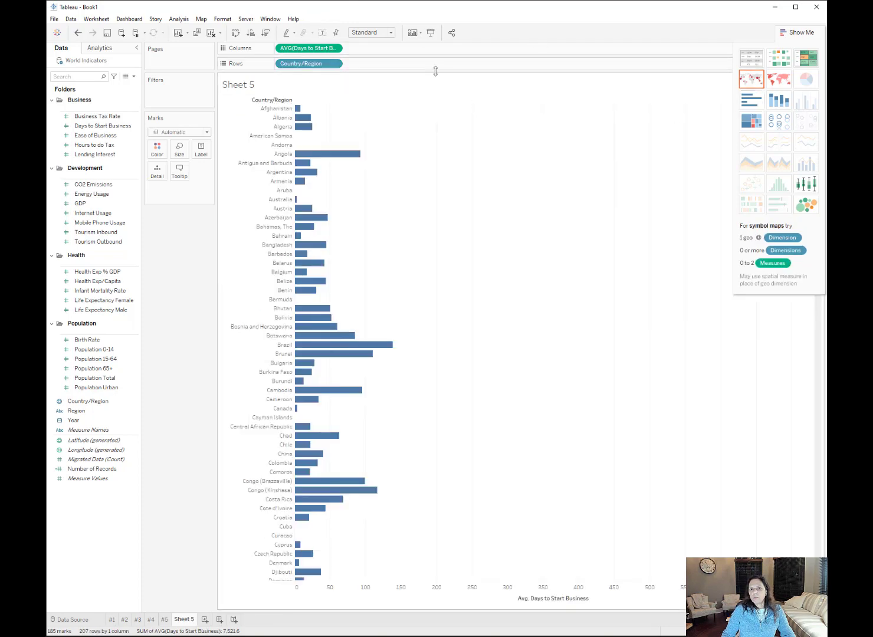
click(266, 33)
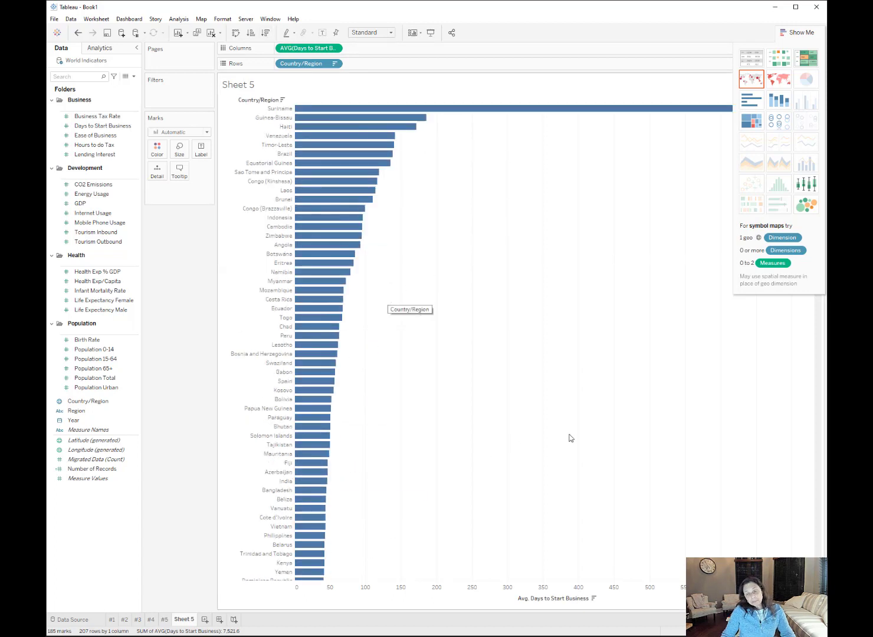
mouse_move(500, 111)
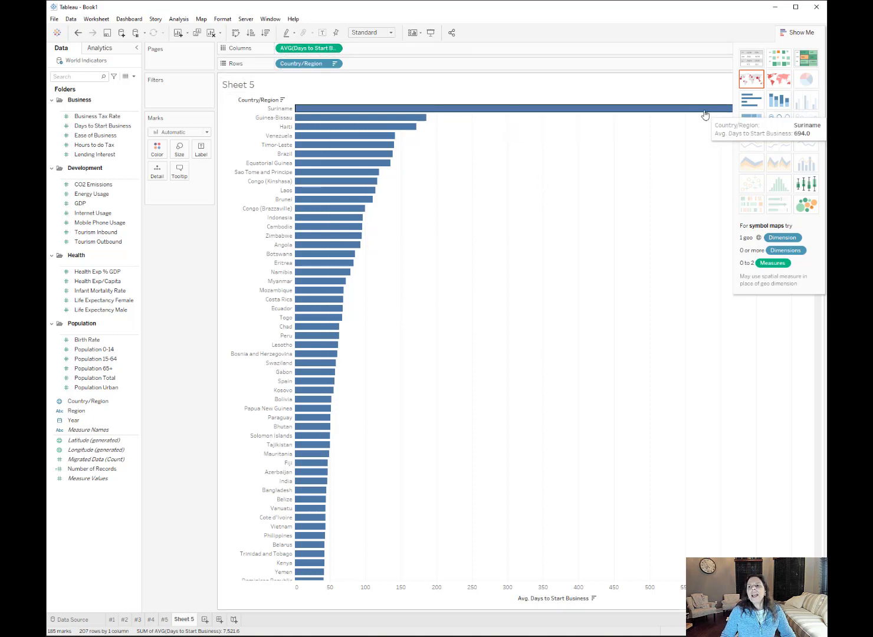
click(78, 33)
click(79, 33)
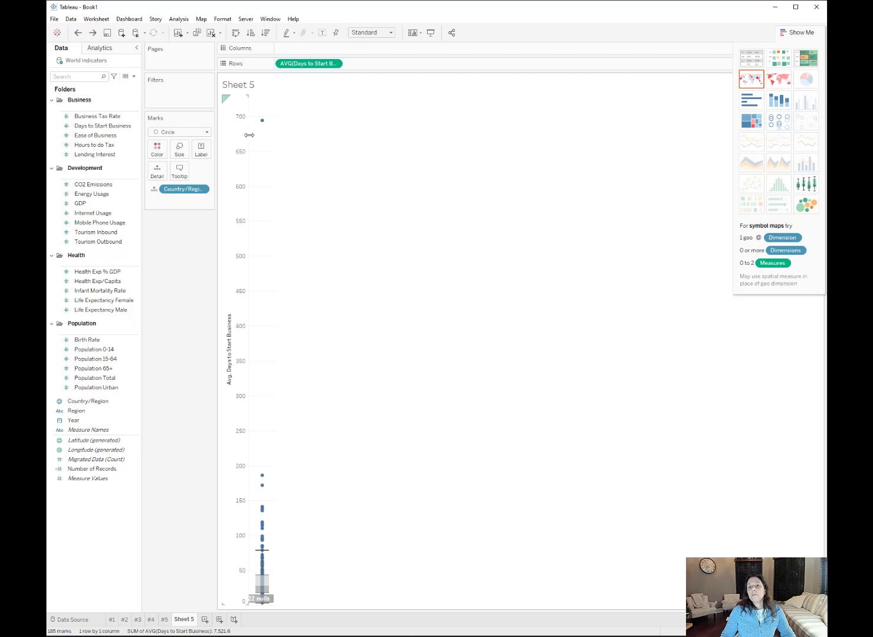
Rename the box-and-whisker worksheet as #6
mouse_move(265, 128)
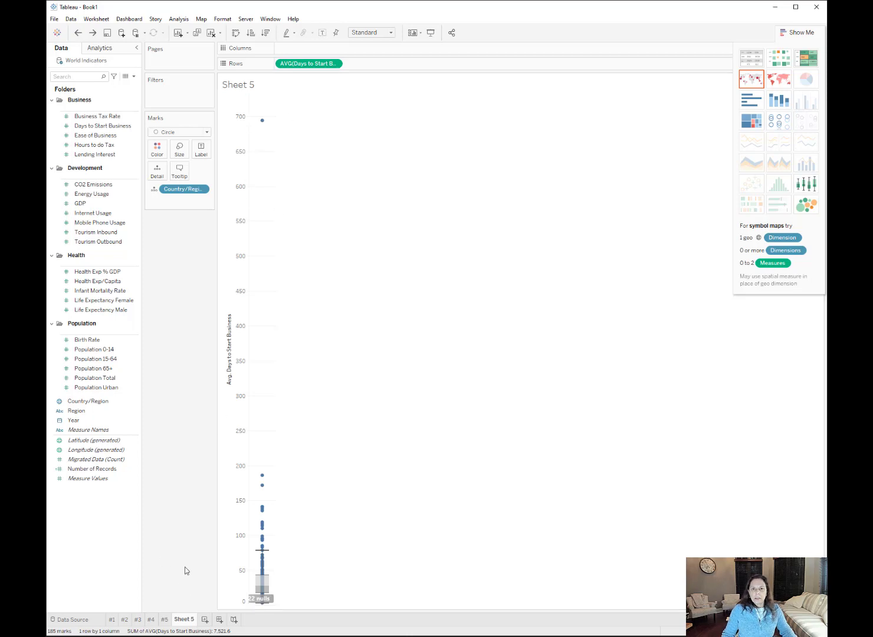
double_click(184, 623)
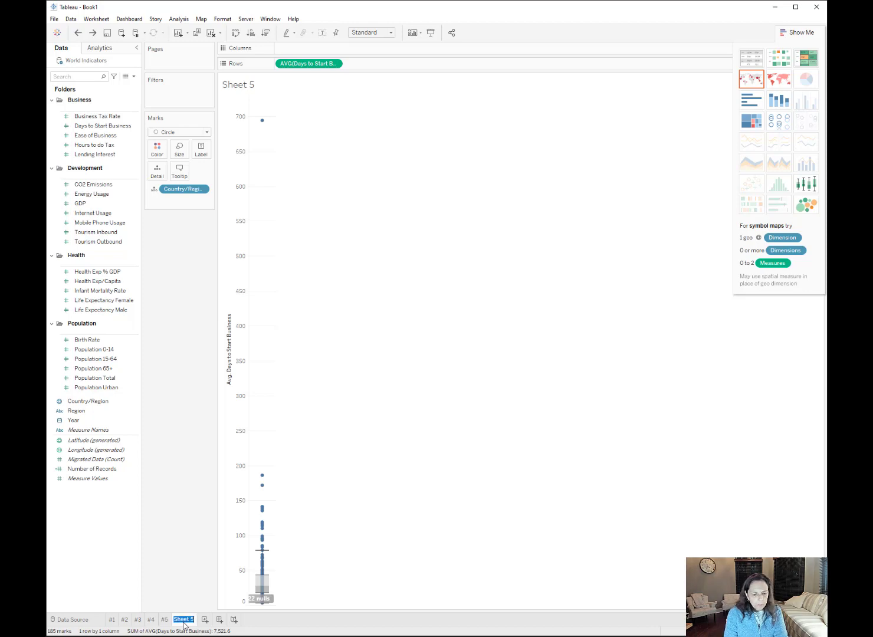
text(#6)
key(Return)
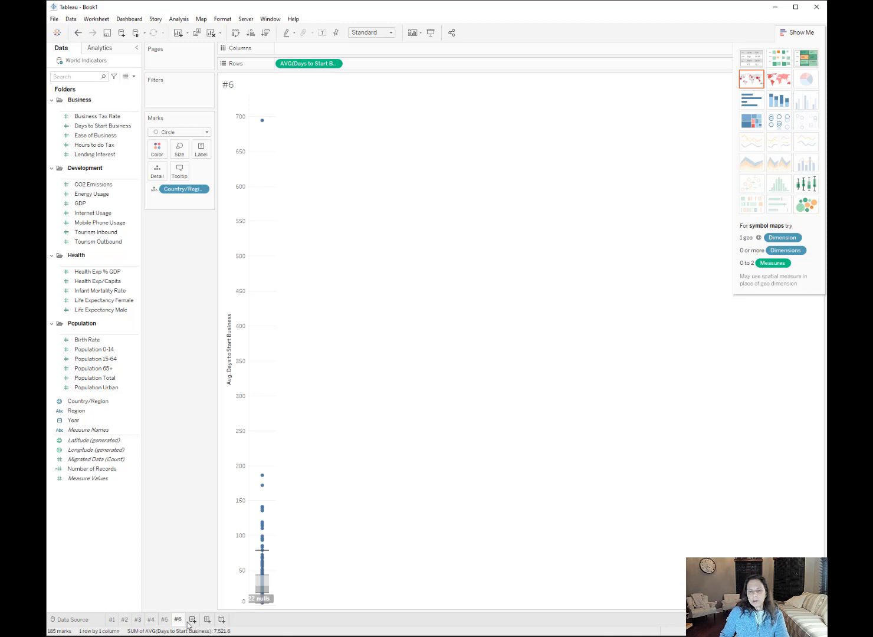
Replace the sheet name in worksheet #6's title with "It takes almost 2 years to form a business in Suriname!"
double_click(233, 90)
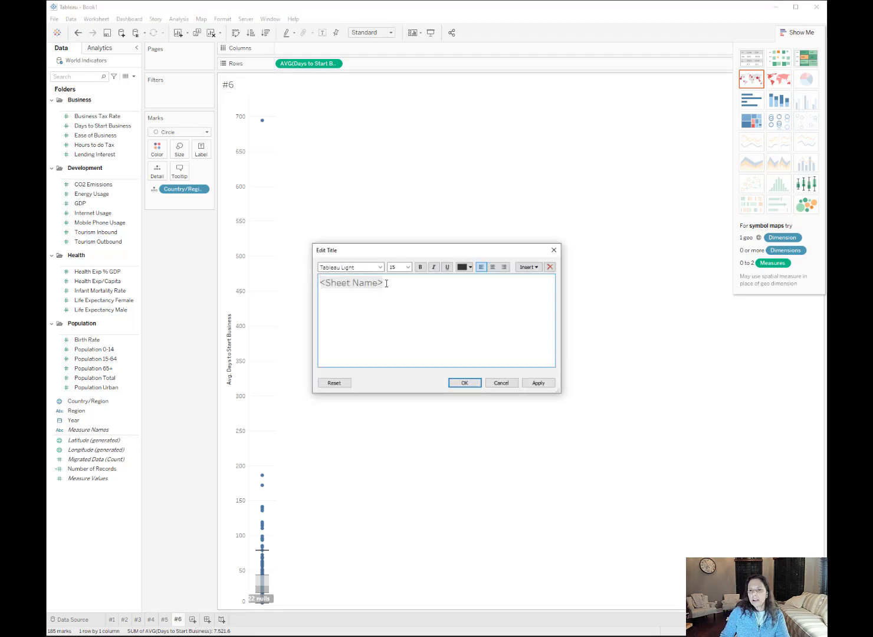
click(386, 283)
key(BackSpace)
key(BackSpace)
key(BackSpace)
key(BackSpace)
key(BackSpace)
key(BackSpace)
key(BackSpace)
key(BackSpace)
key(BackSpace)
key(BackSpace)
key(BackSpace)
key(BackSpace)
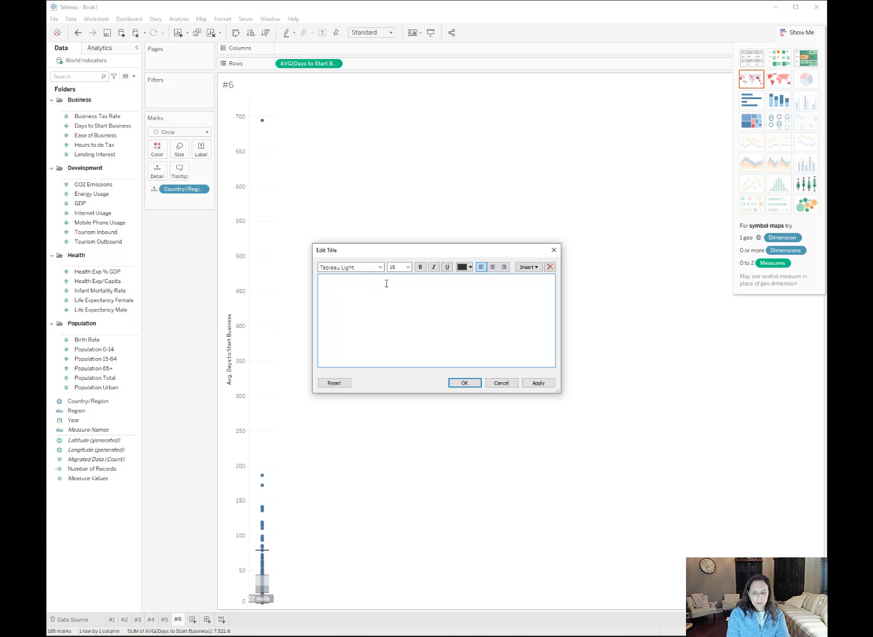
text(Suriname)
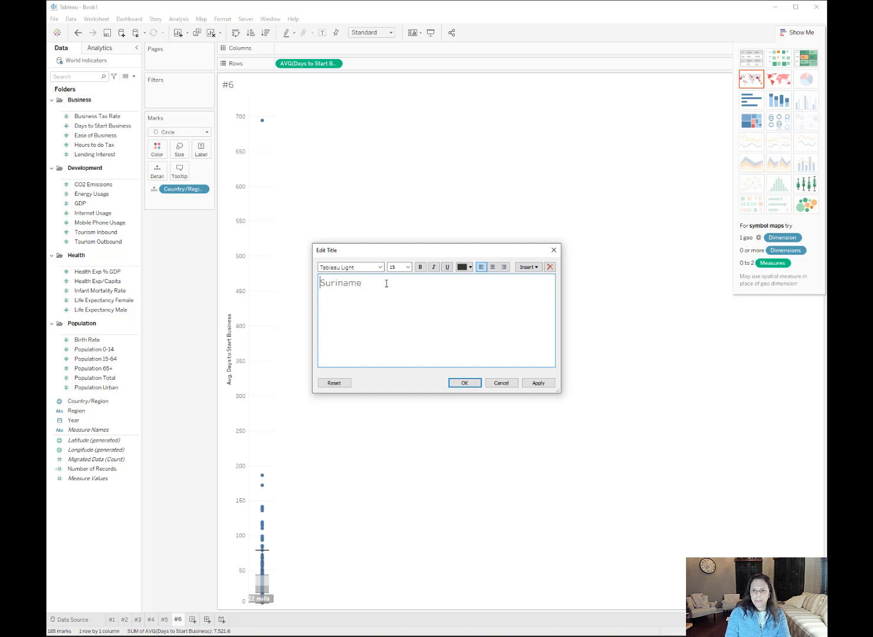
text(It takes )
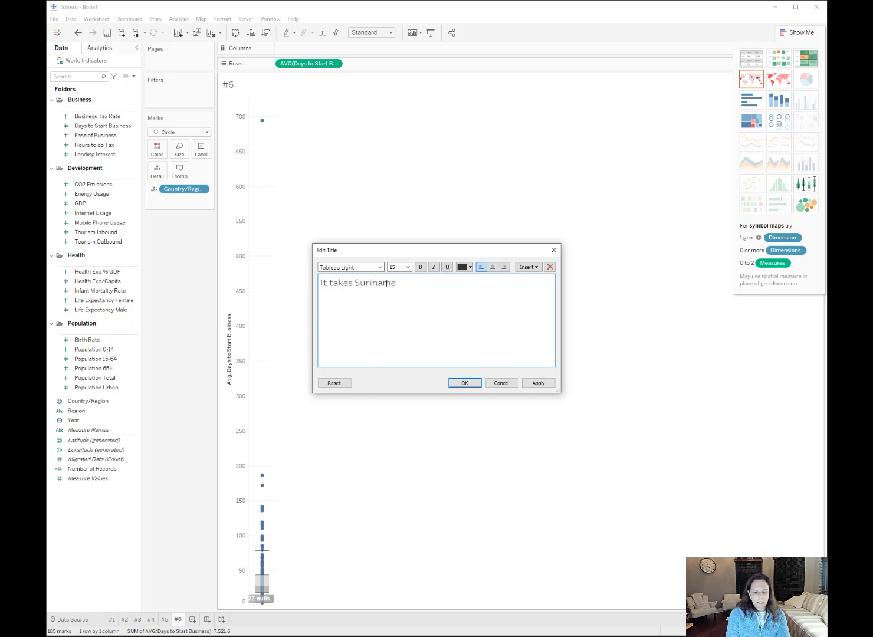
text(almost )
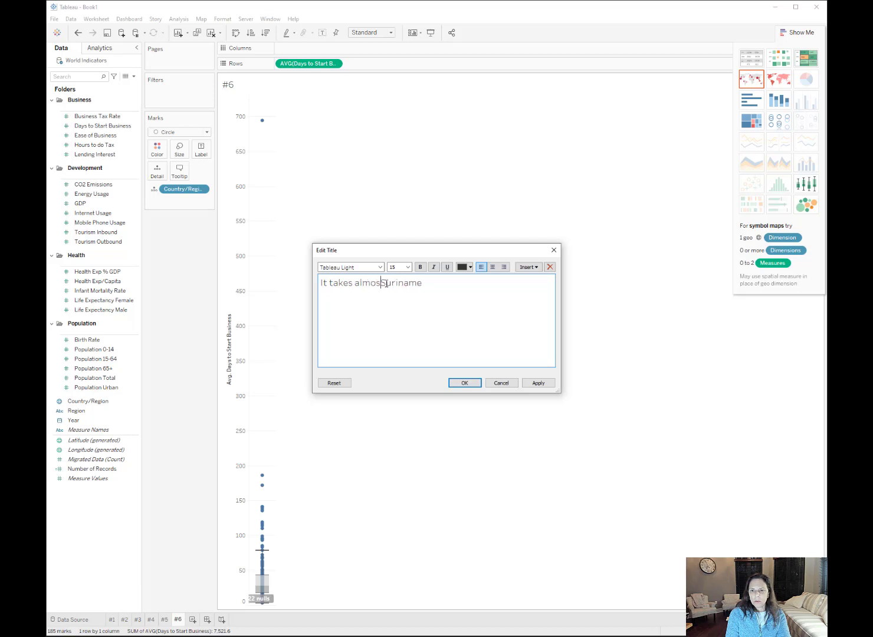
text(yw)
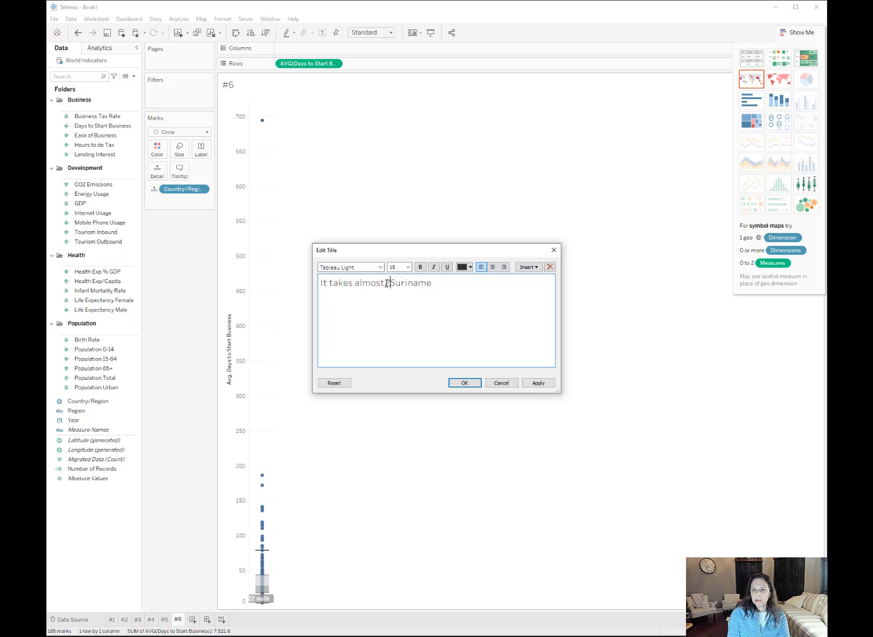
key(BackSpace)
text(ears to form)
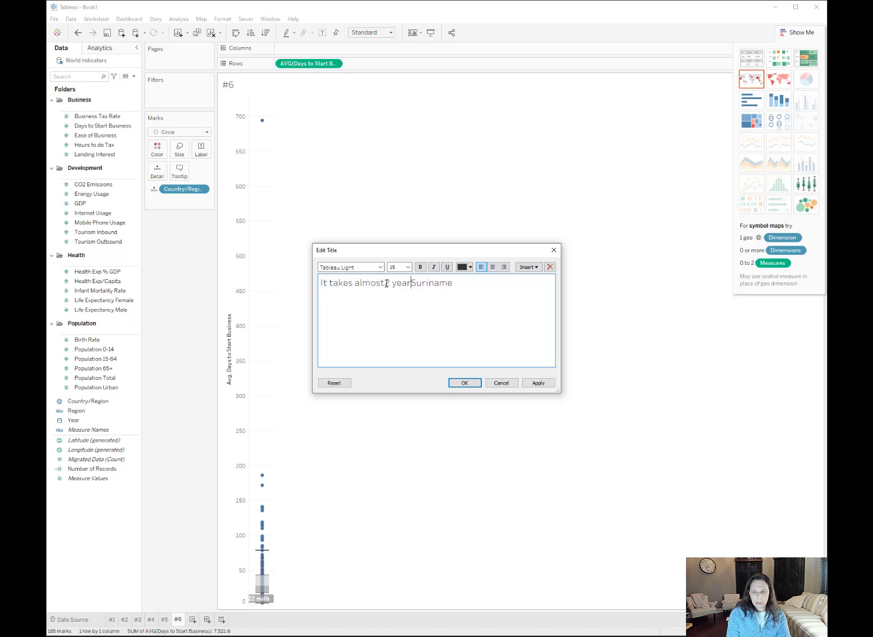
text( a business )
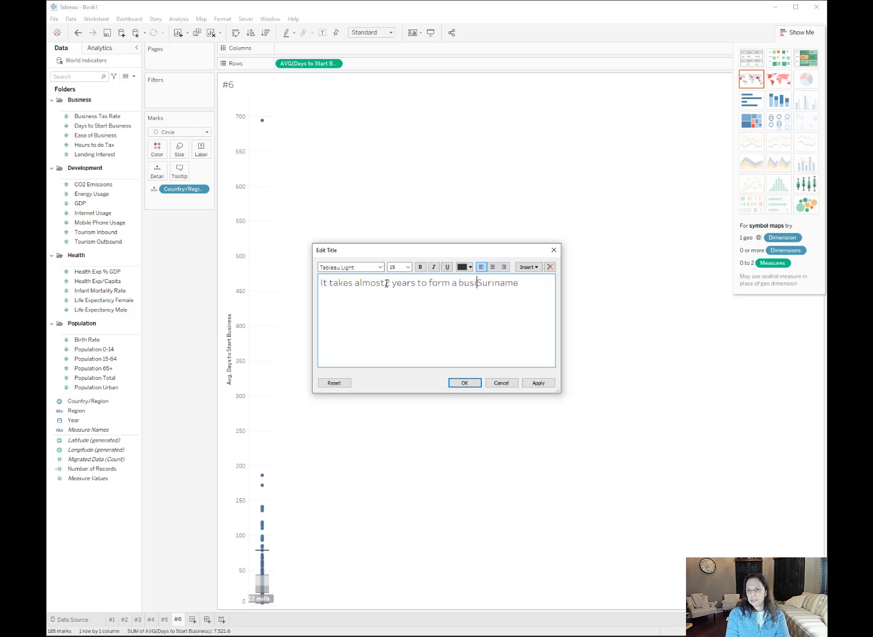
text(in)
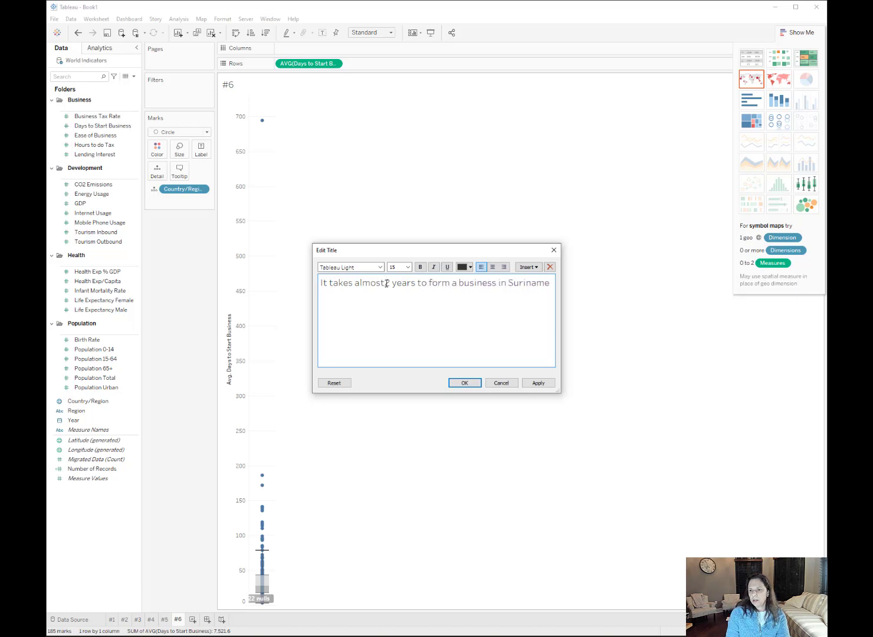
key(Return)
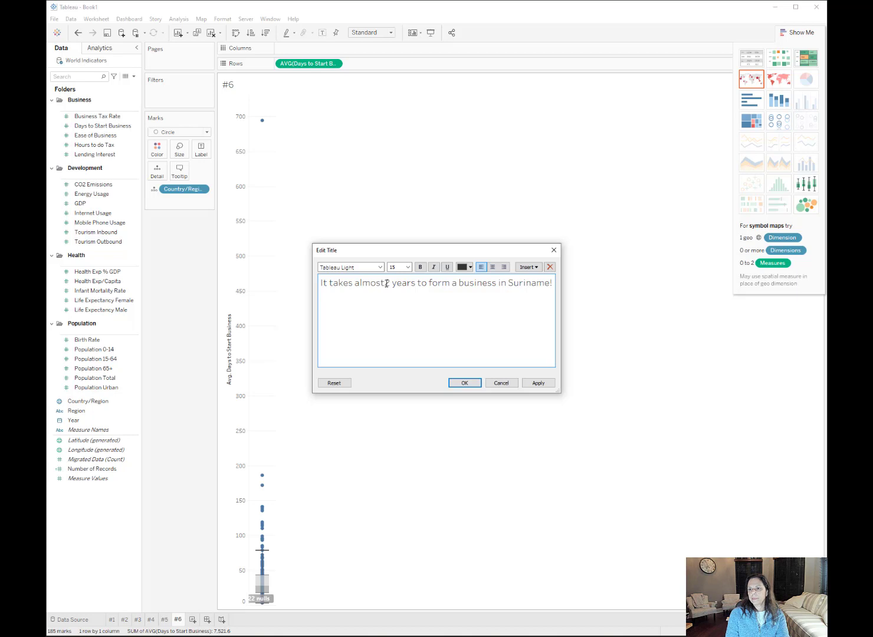
click(463, 383)
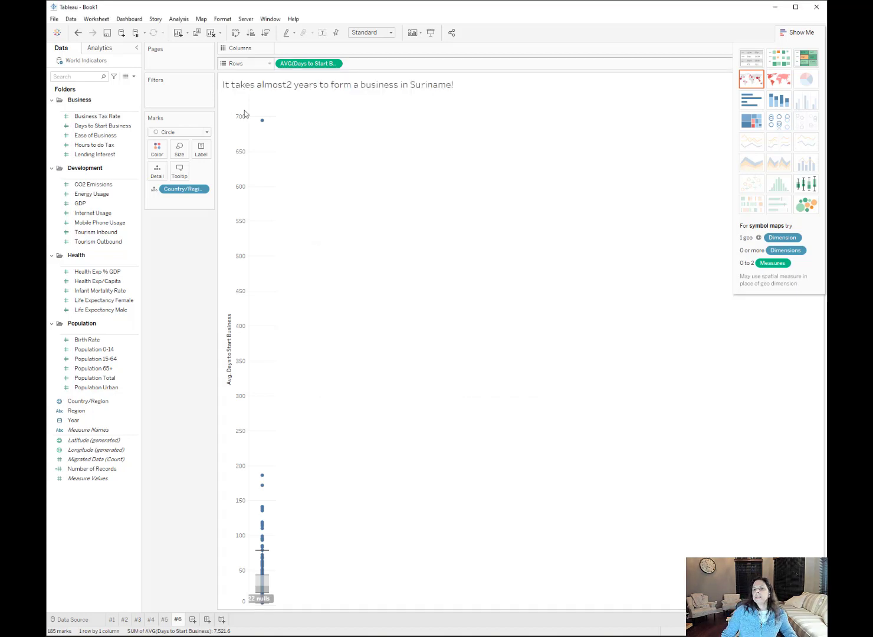
double_click(287, 86)
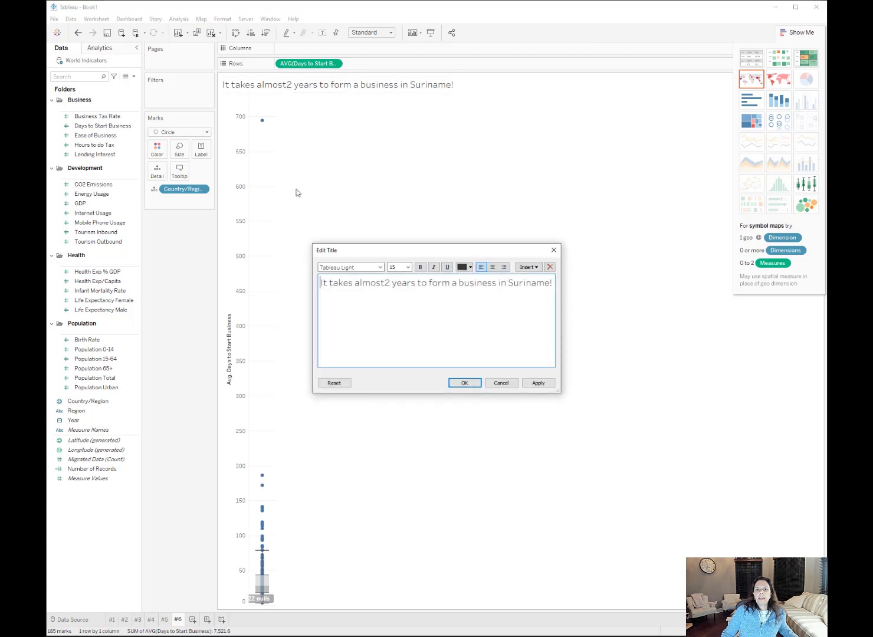
click(384, 282)
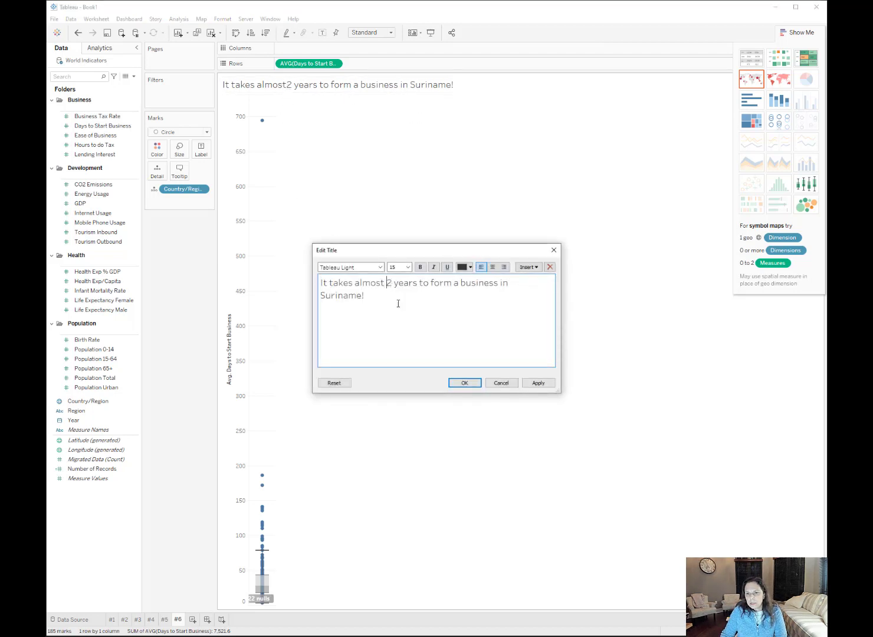
click(468, 384)
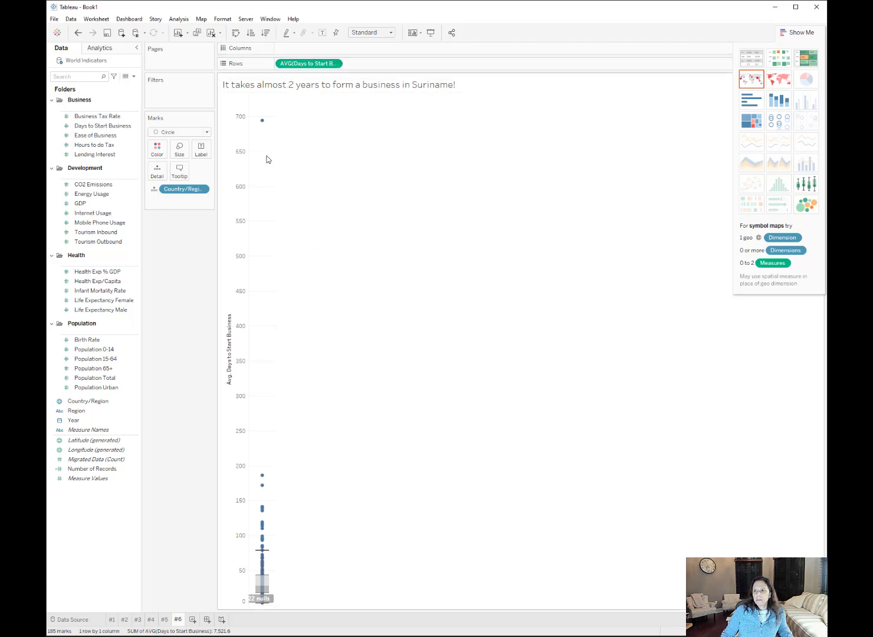
Create a highlight table of Ease of Business by Country/Region on a new worksheet, sorted in descending order
click(193, 620)
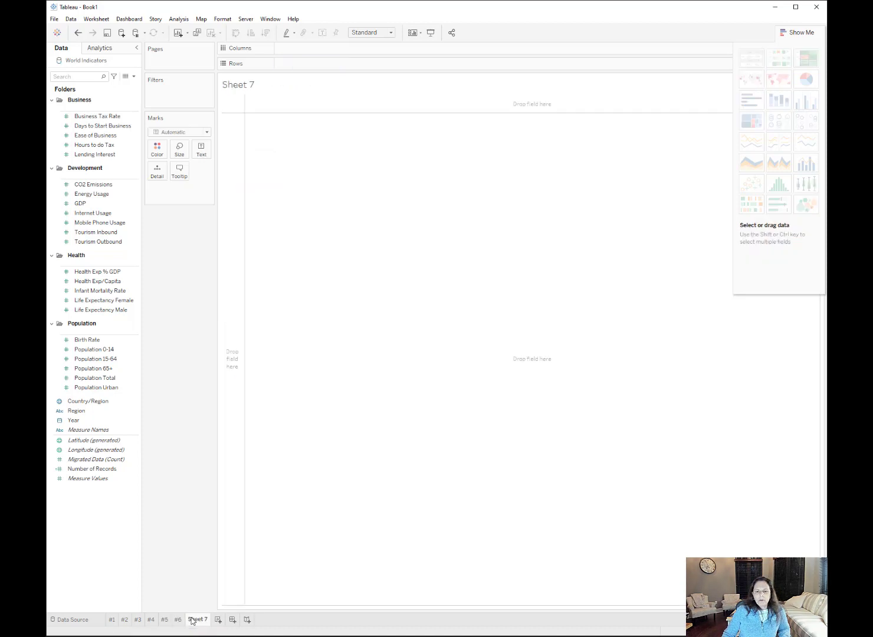
double_click(107, 137)
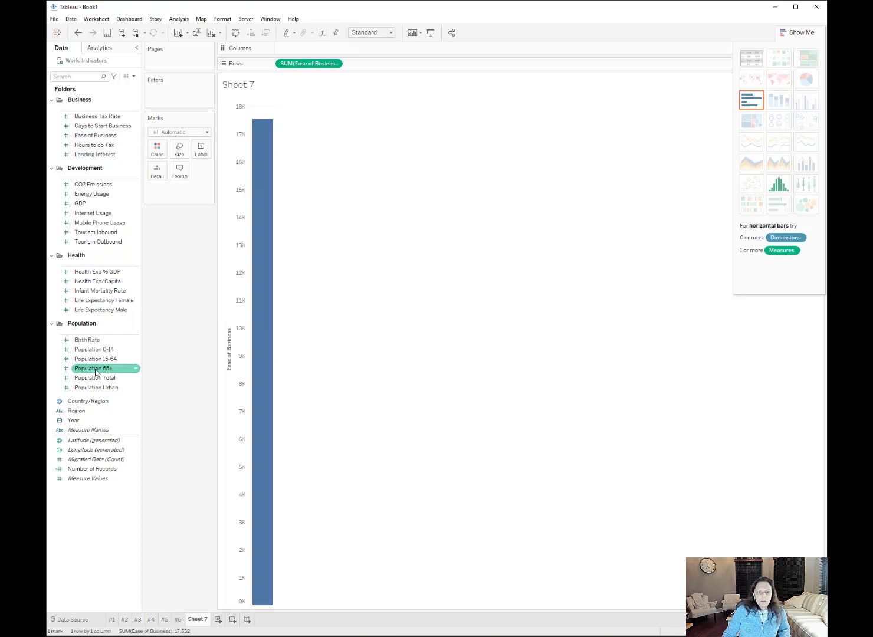
double_click(110, 405)
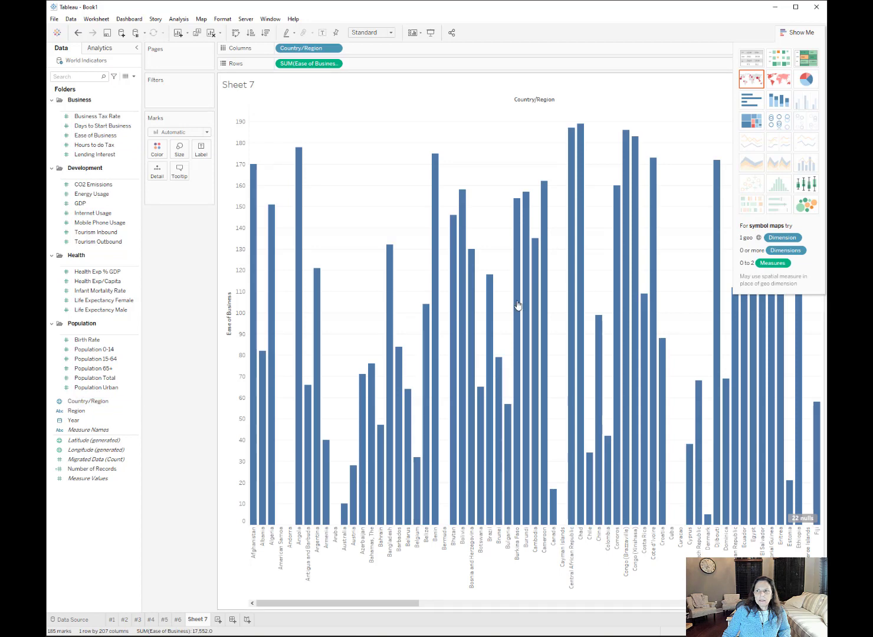
click(810, 58)
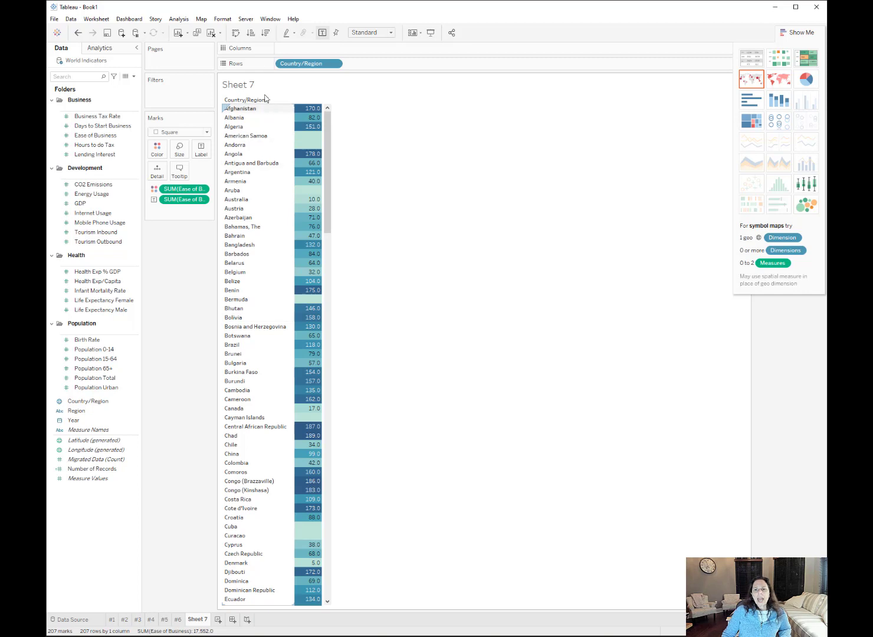
click(266, 34)
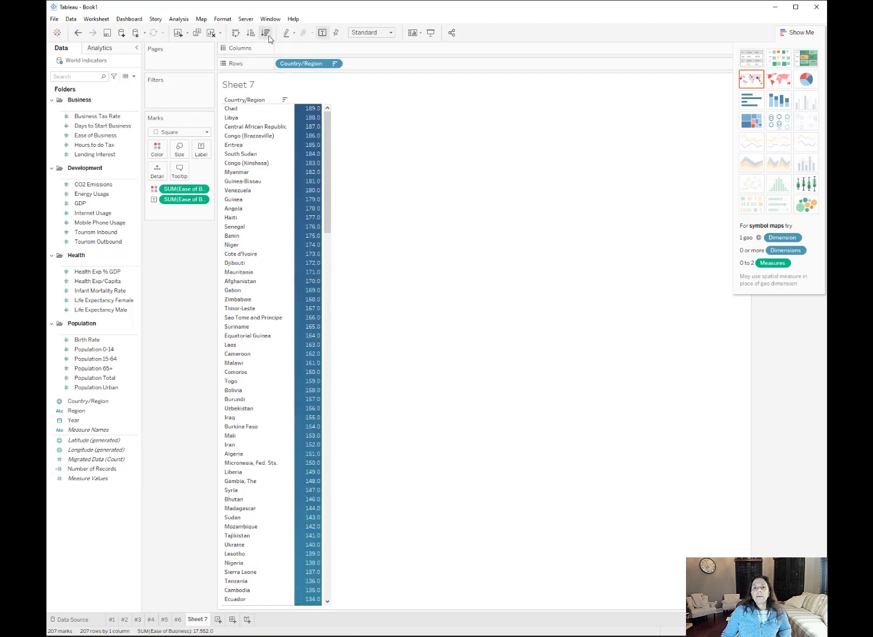
Change the aggregation of Ease of Business to Average for both the label and the color of the highlight table
click(204, 201)
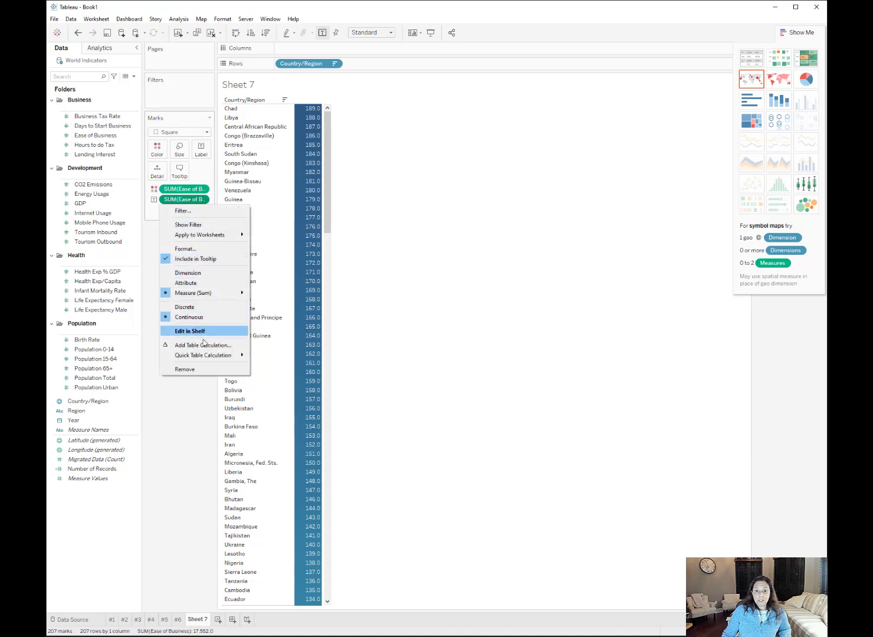
mouse_move(228, 297)
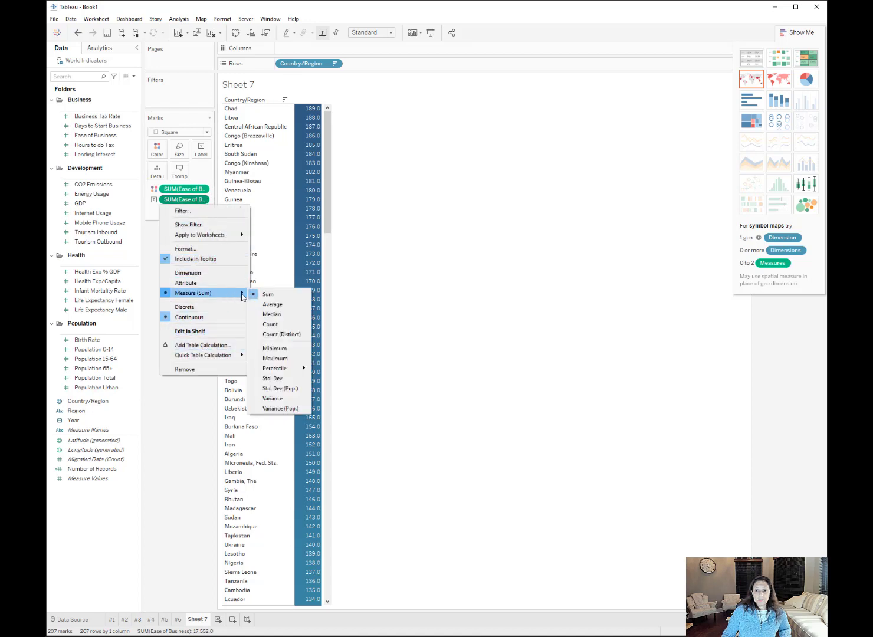
click(273, 303)
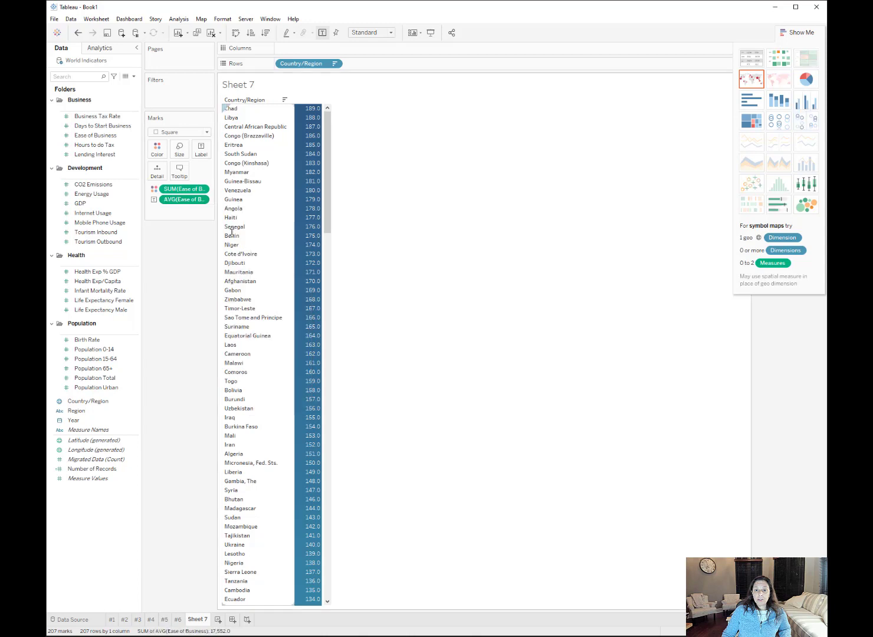
click(204, 189)
mouse_move(227, 283)
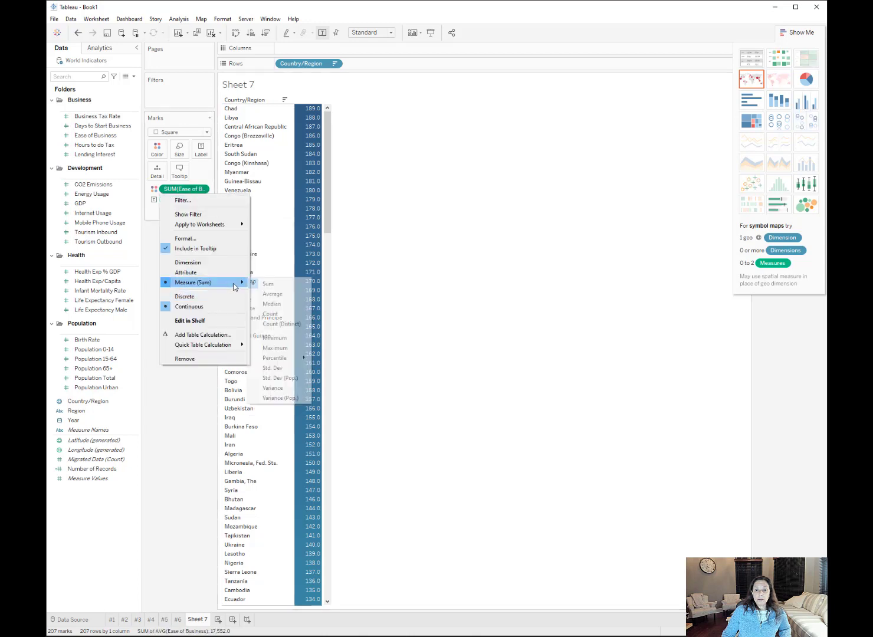
click(273, 293)
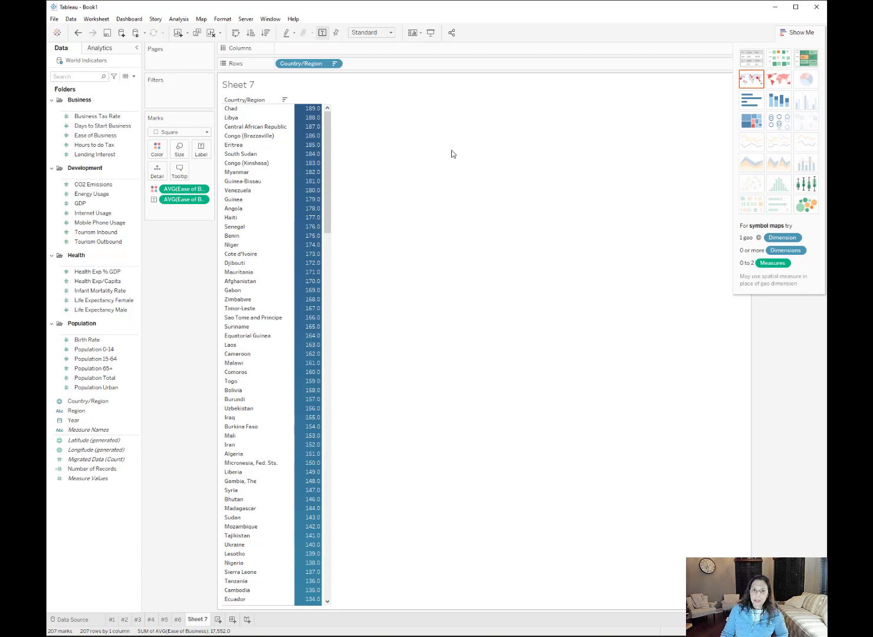
Sort the highlight table in ascending order to check the best-ranked countries, and restore the descending order
mouse_move(317, 108)
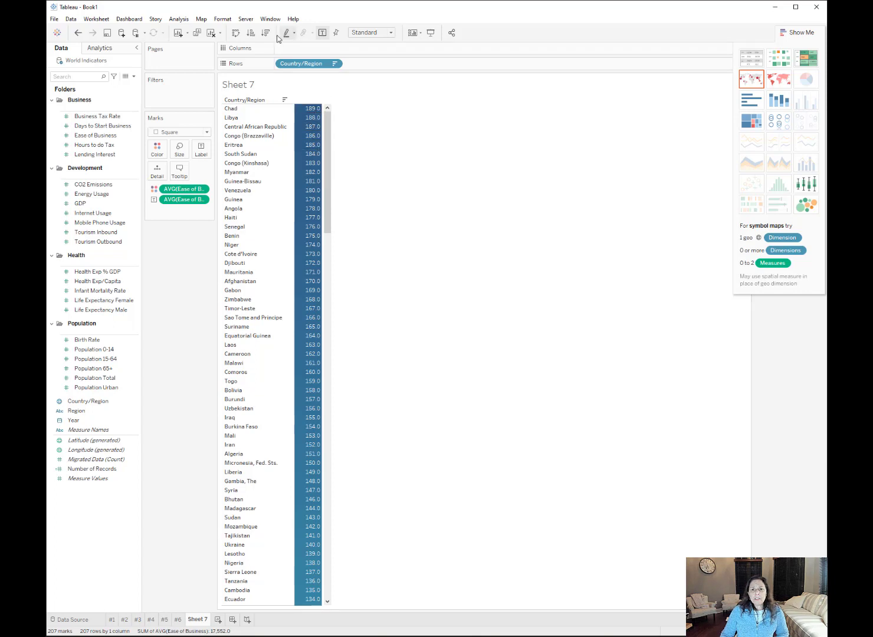
click(252, 35)
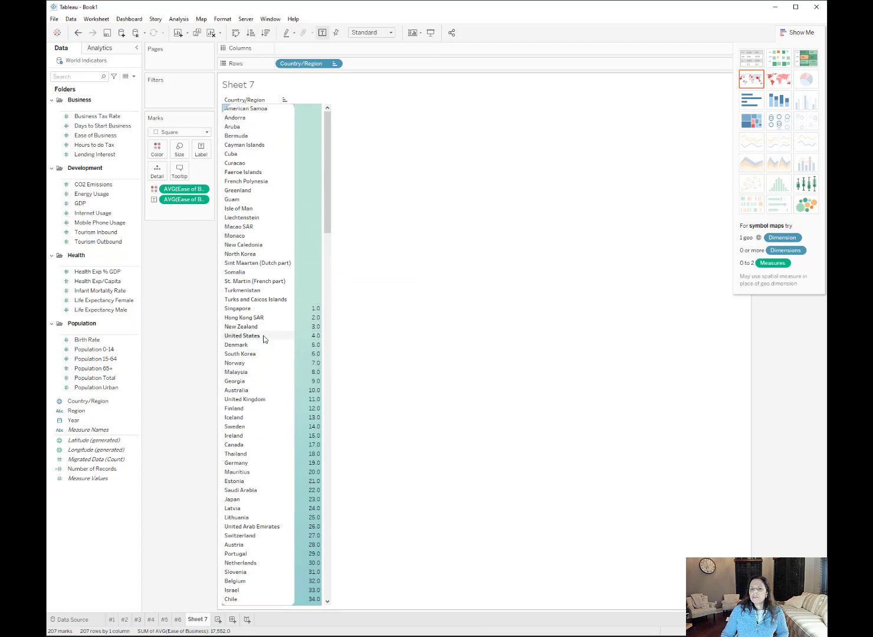
mouse_move(310, 342)
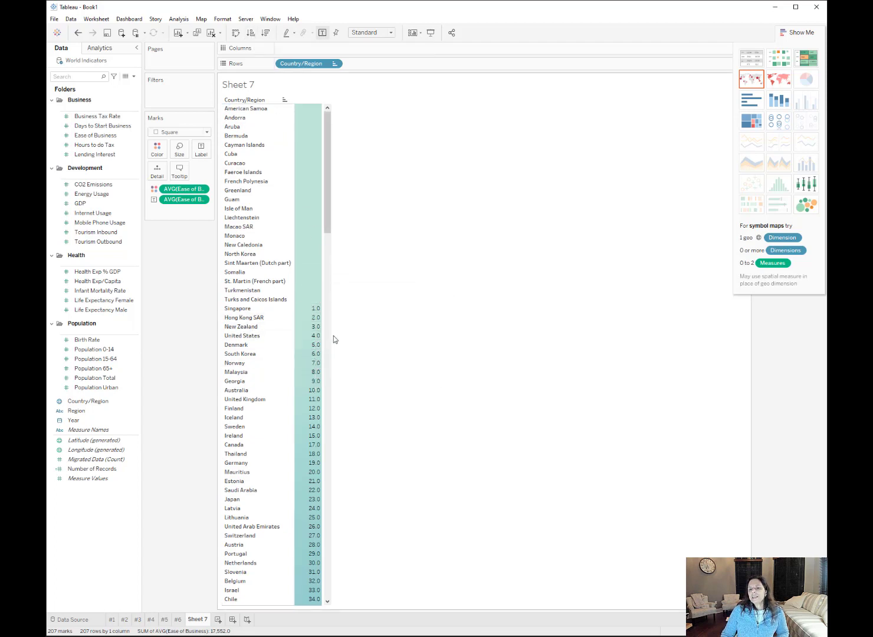
mouse_move(317, 311)
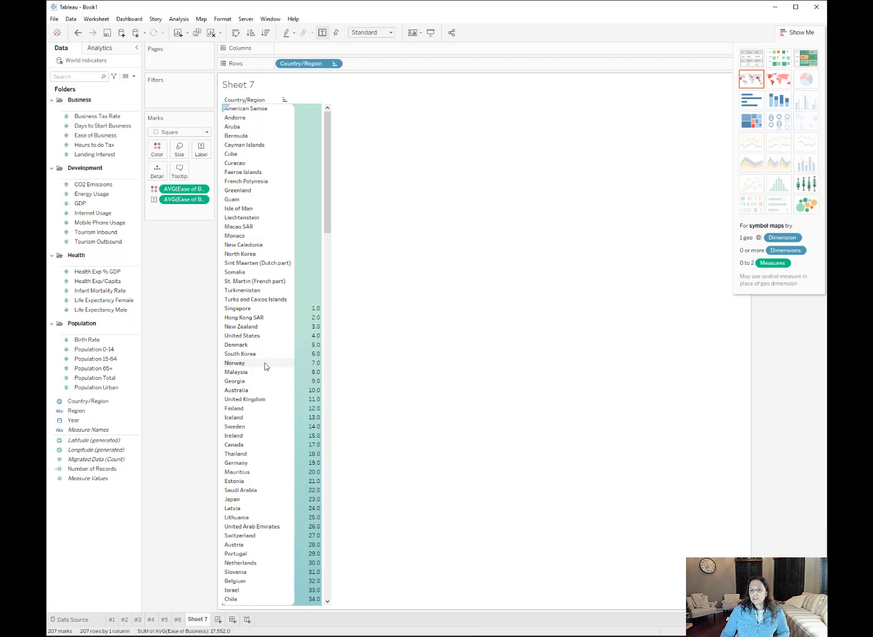
mouse_move(316, 363)
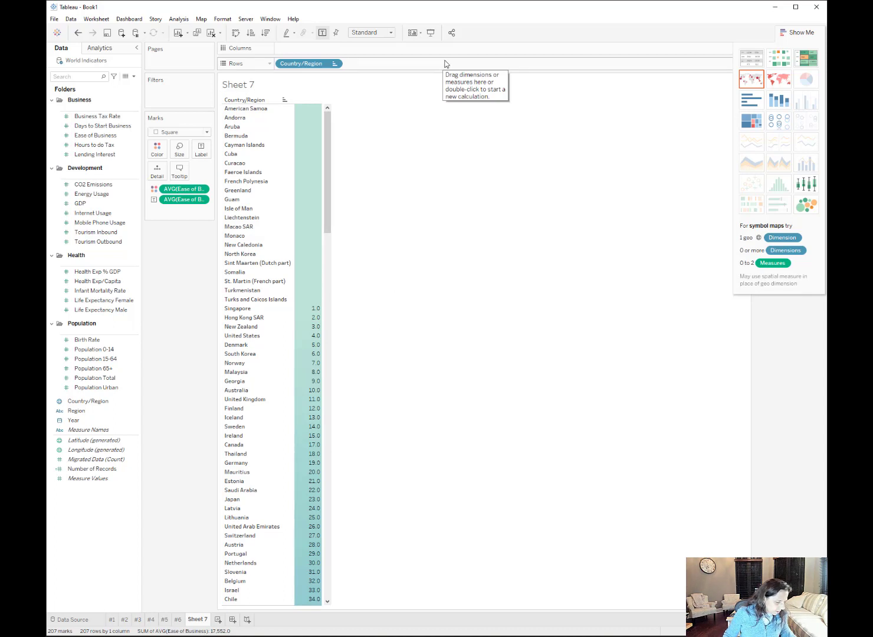
click(267, 33)
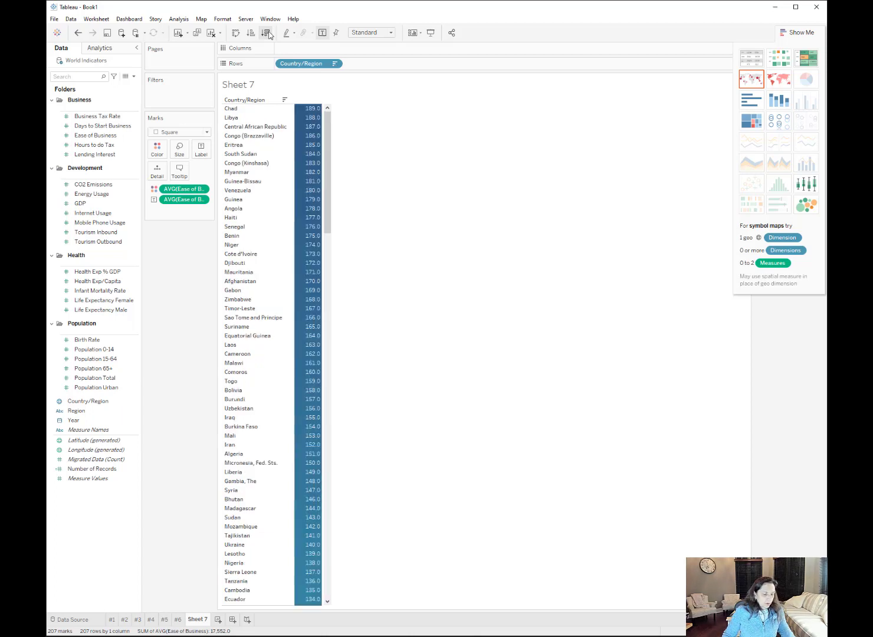
Rename the highlight table worksheet as #7
double_click(192, 622)
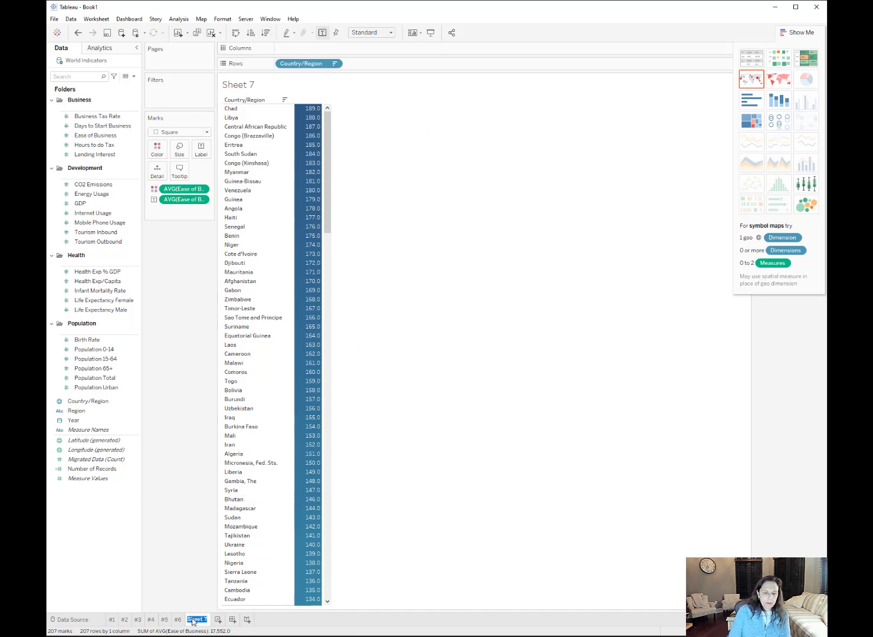
text(#7)
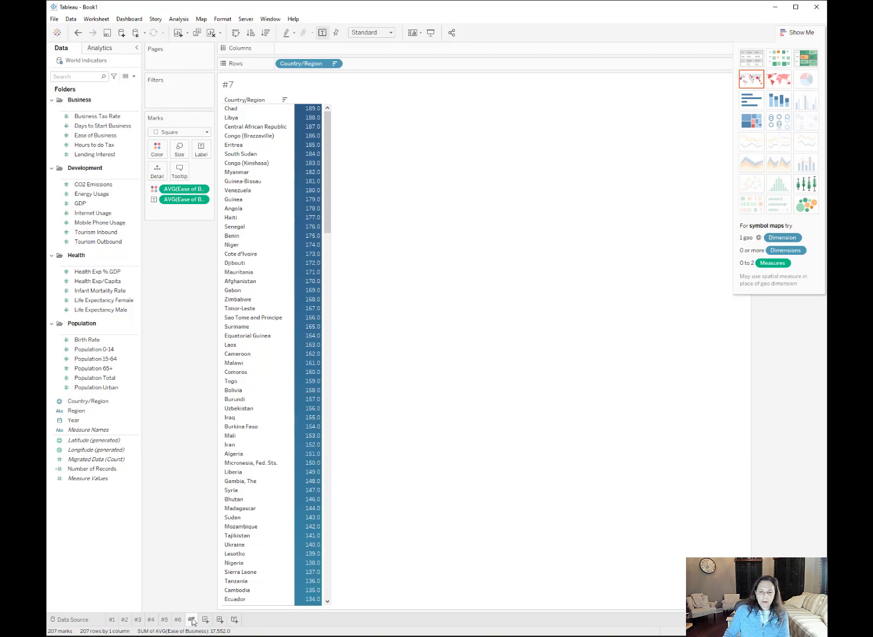
Create a horizontal bar chart of Ease of Business by Country/Region on a new worksheet
click(205, 619)
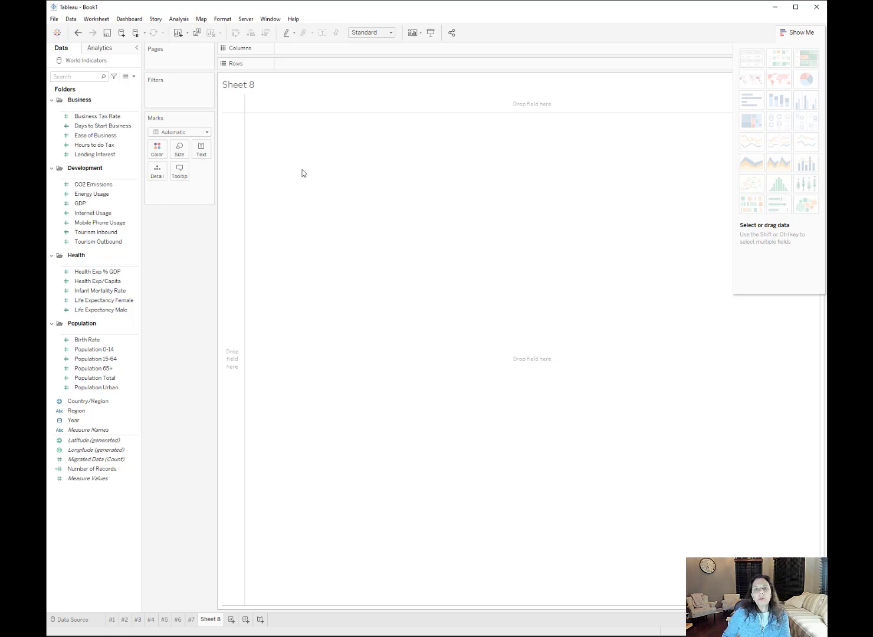
click(117, 137)
double_click(108, 141)
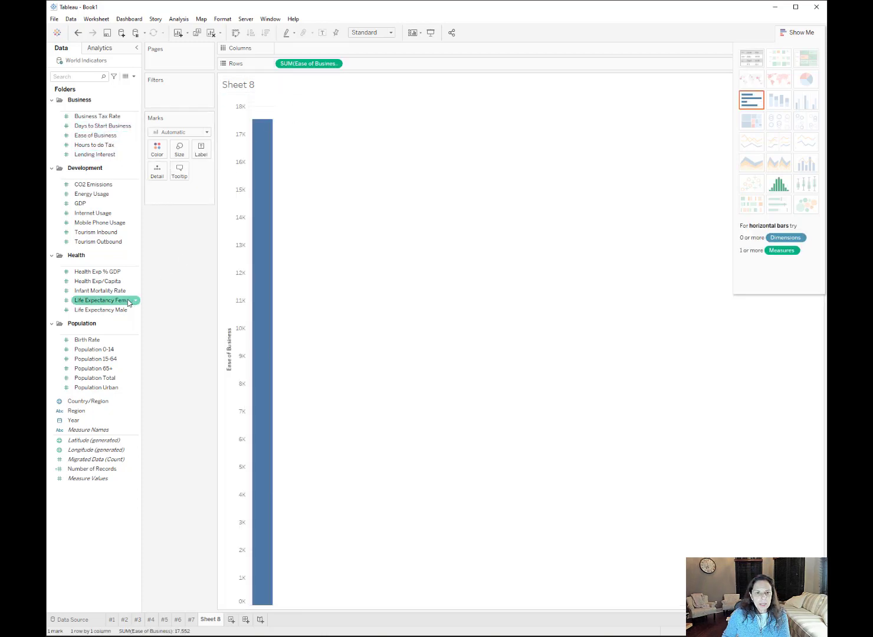
click(104, 404)
double_click(104, 404)
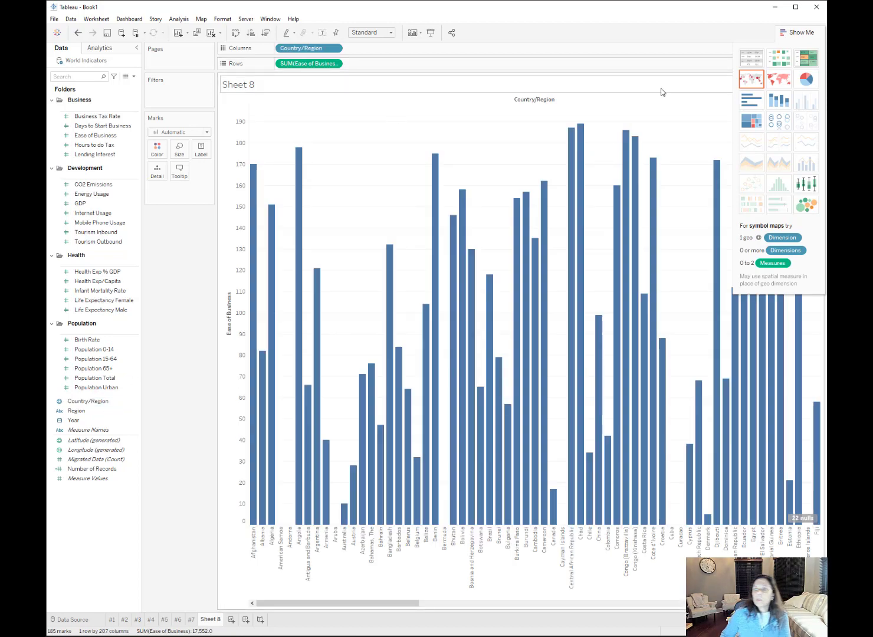
click(746, 105)
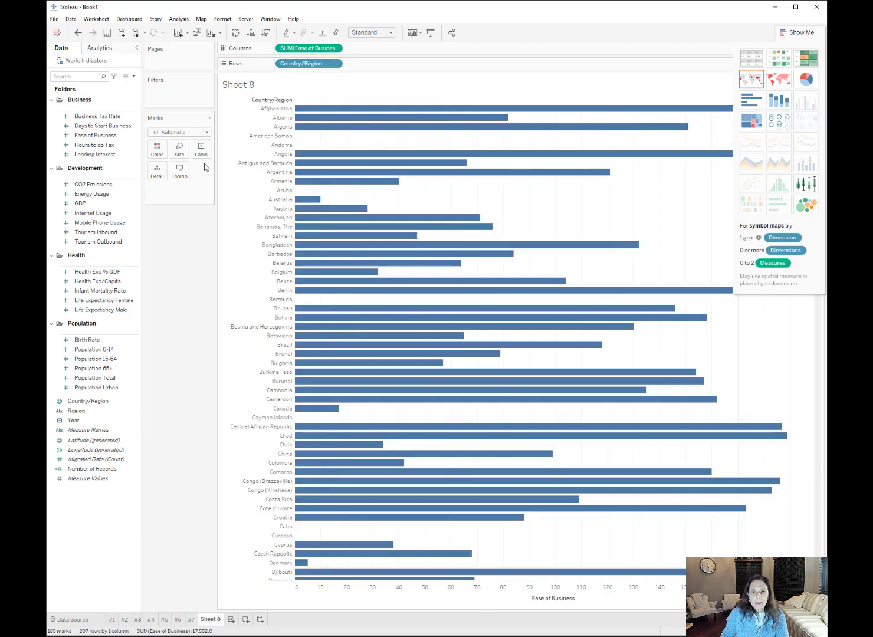
Change the aggregation of Ease of Business to Average and sort the country bars in ascending order
click(336, 49)
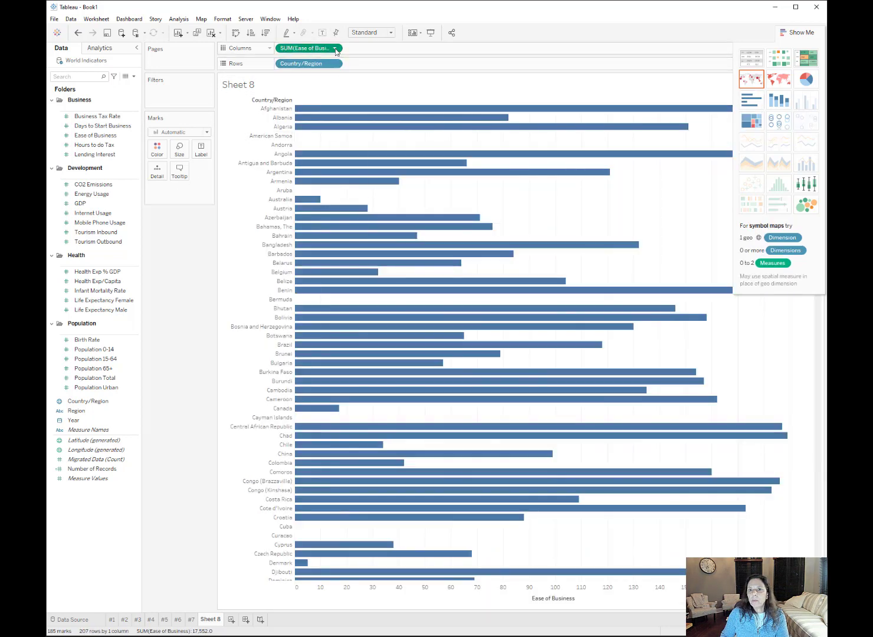
mouse_move(348, 151)
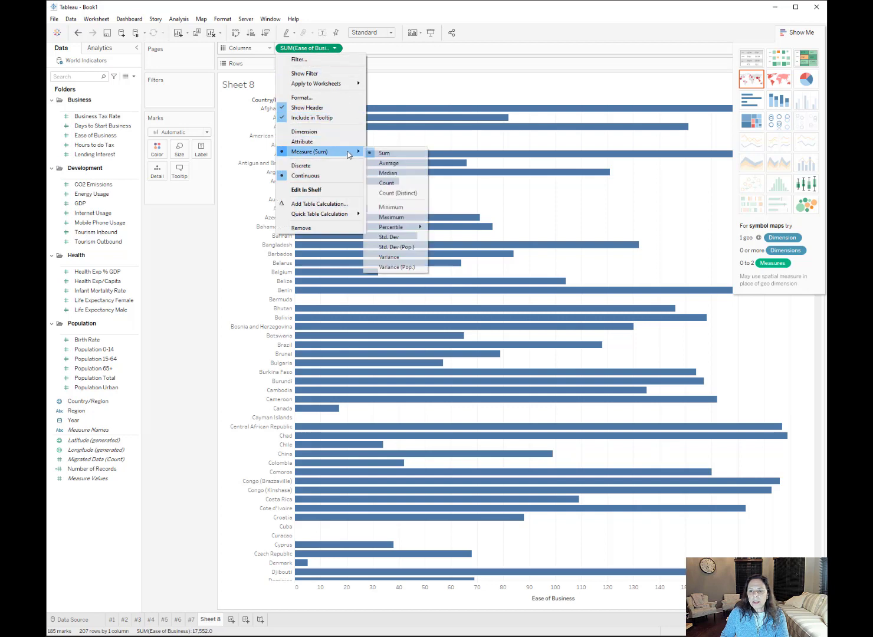
click(381, 163)
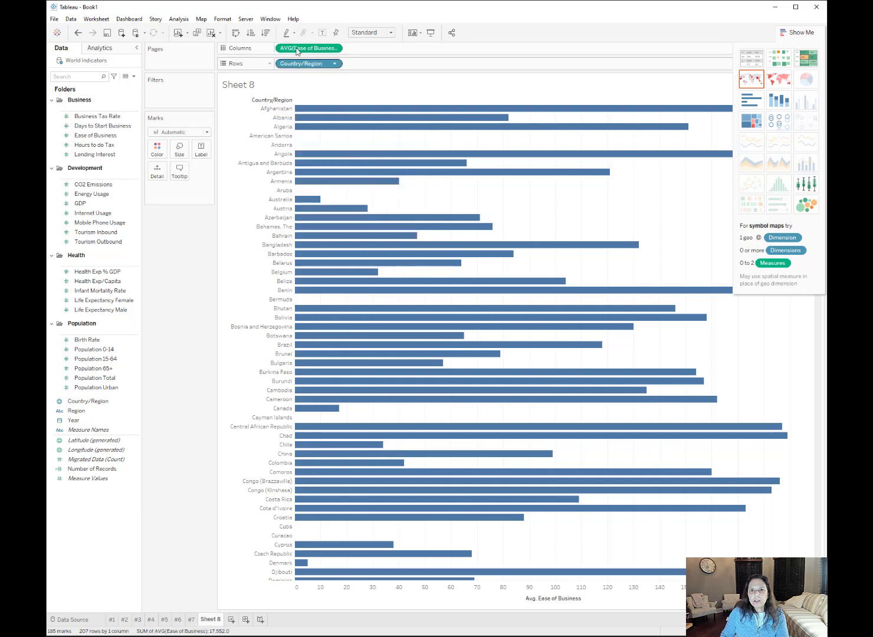
click(256, 34)
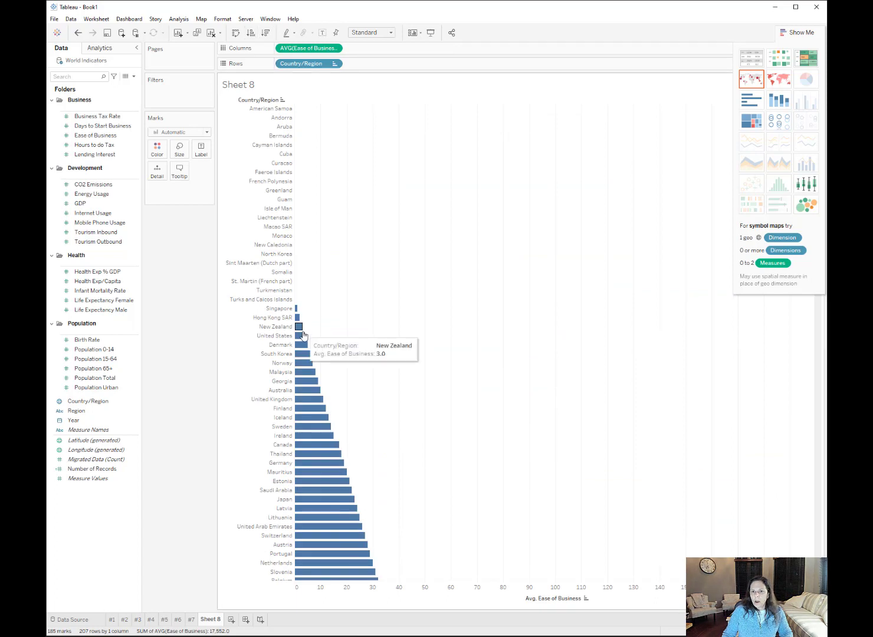
mouse_move(305, 340)
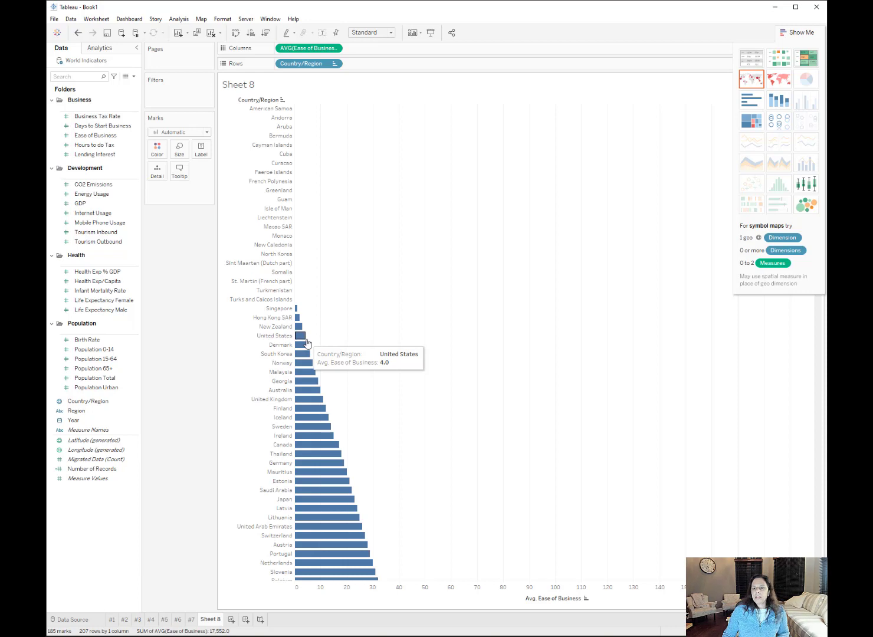
Rename the Ease of Business bar chart worksheet as #8
double_click(217, 620)
text(#8)
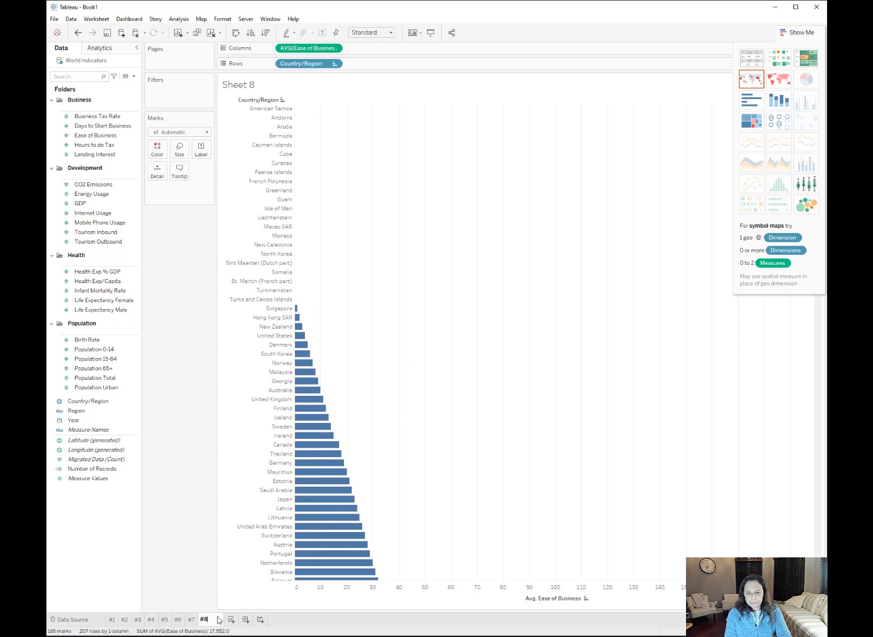
key(Return)
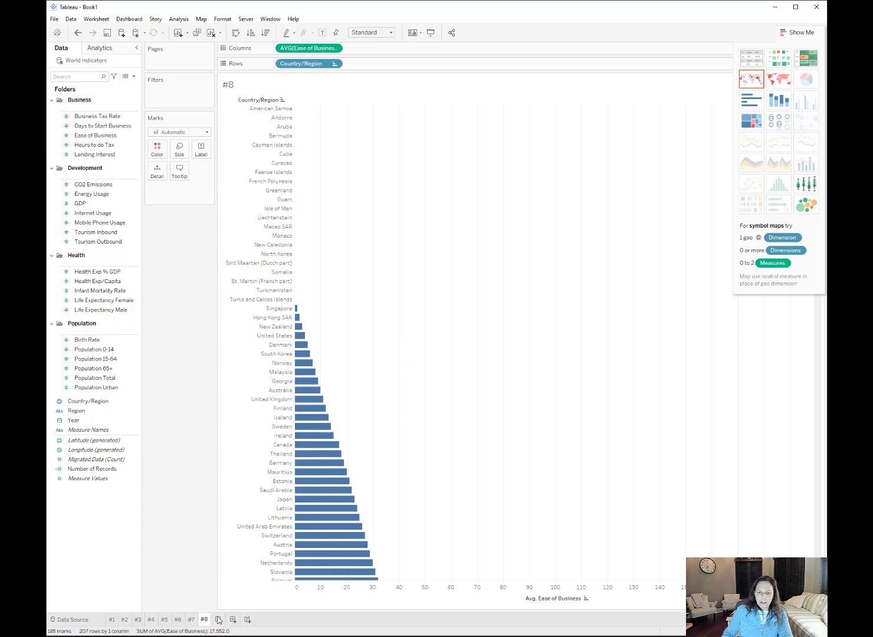
Add a new worksheet that plots Business Tax Rate on the rows against Lending Interest on the columns
click(219, 620)
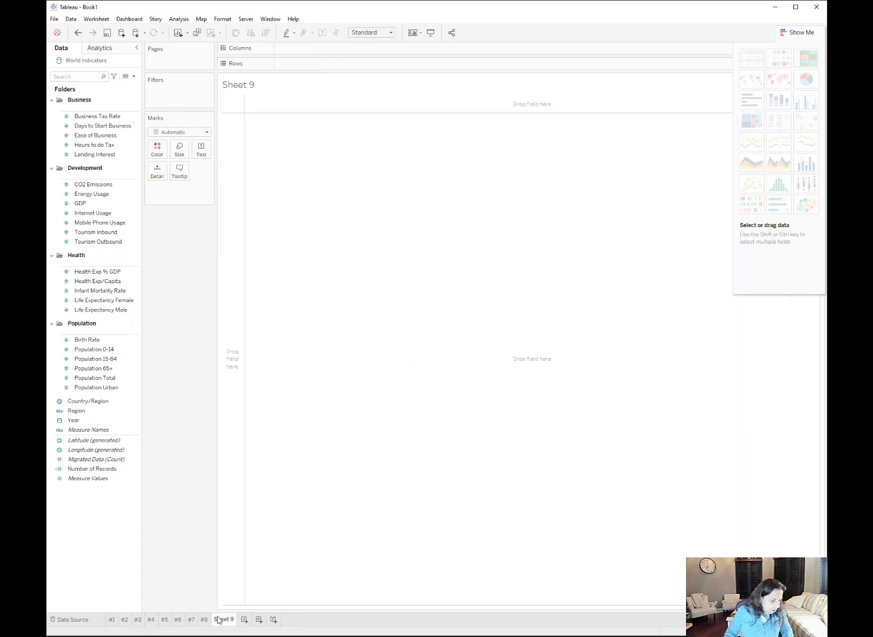
click(123, 116)
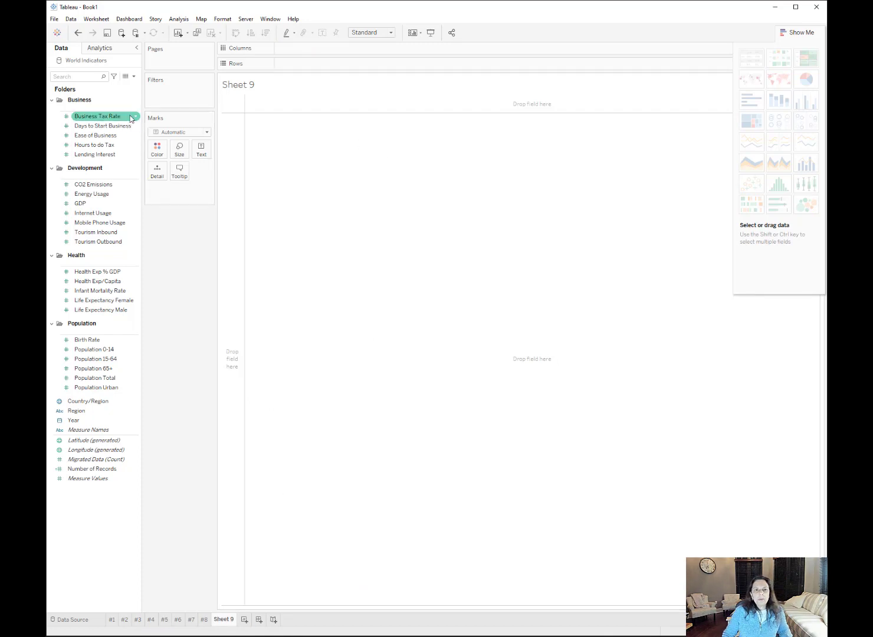
double_click(123, 118)
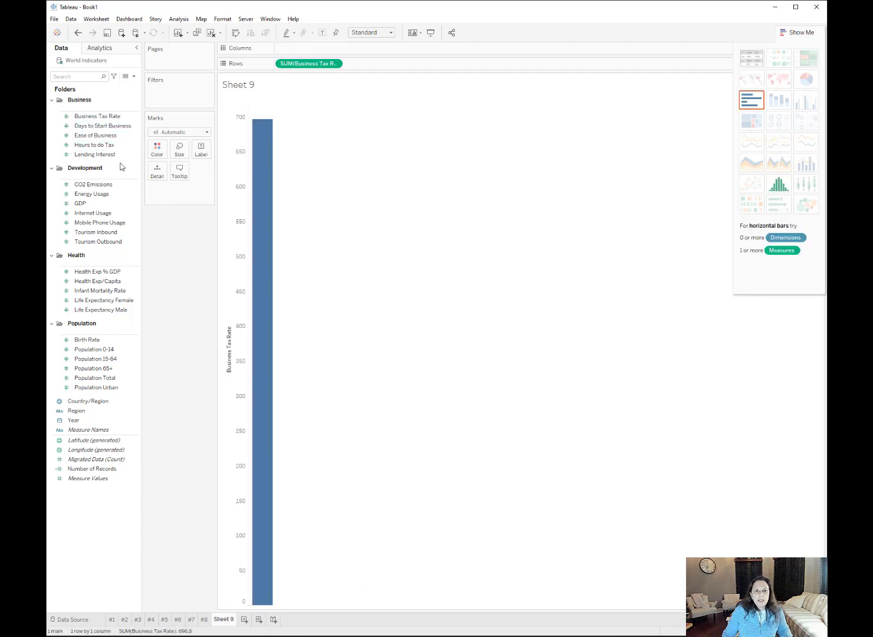
click(118, 155)
double_click(117, 155)
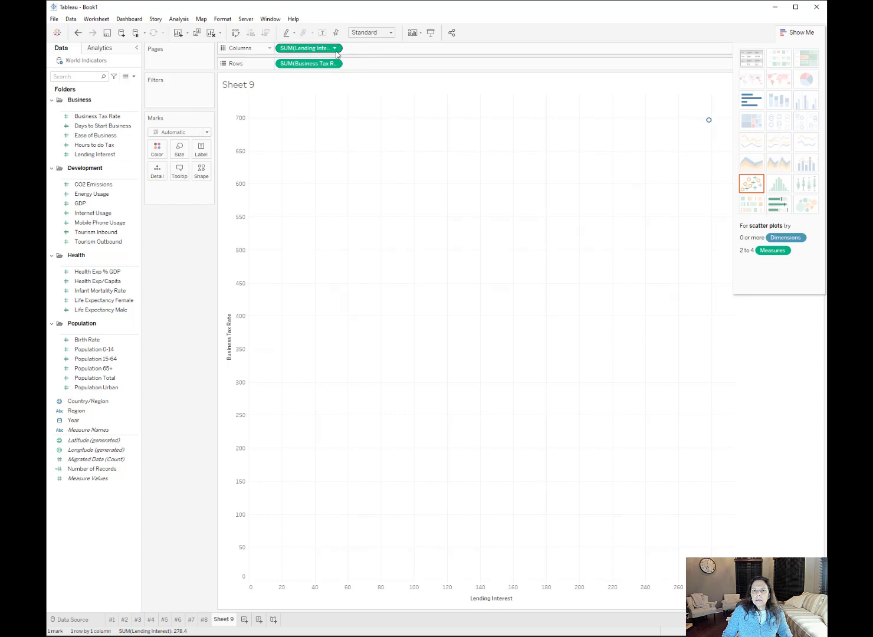
Change the aggregation of both Lending Interest and Business Tax Rate to Average
click(334, 49)
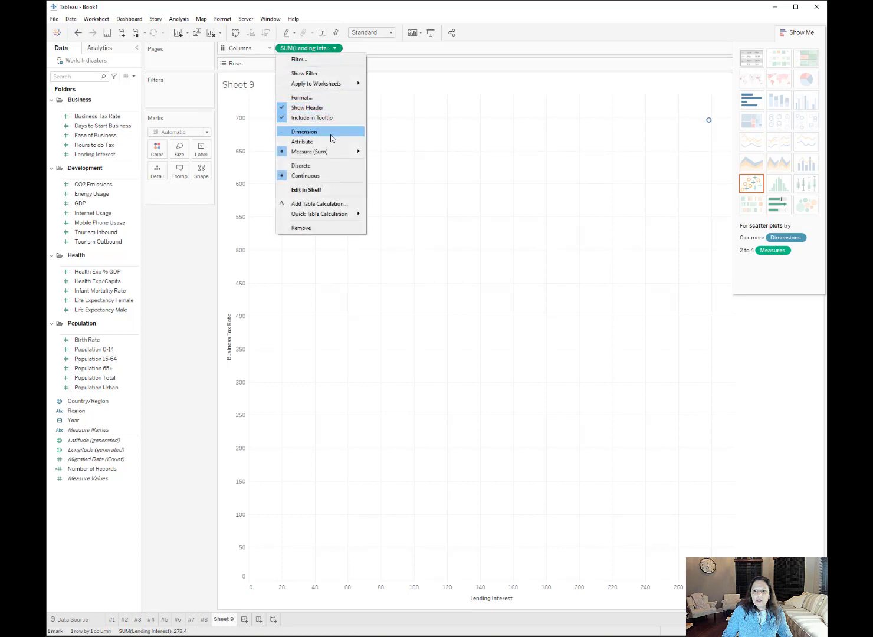
mouse_move(332, 155)
click(381, 162)
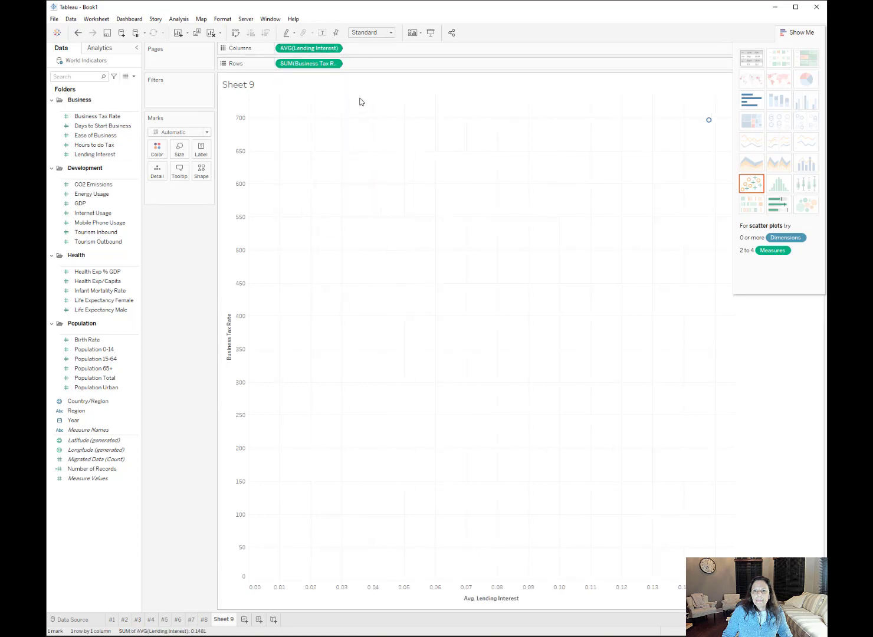
click(339, 64)
mouse_move(347, 168)
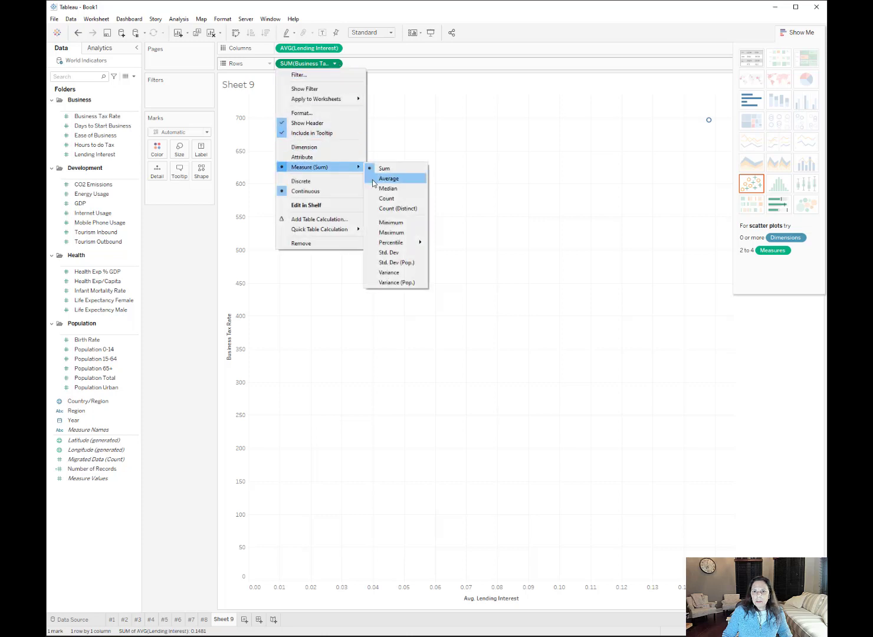
click(373, 181)
Break both measures down by Country/Region in a side-by-side bar chart, with rows and columns swapped so the bars run horizontally
click(95, 369)
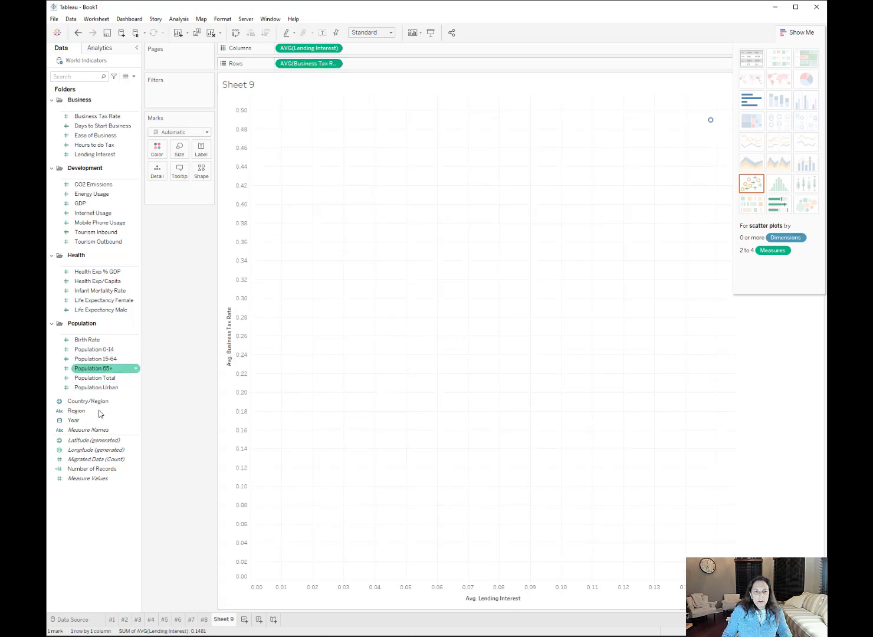
double_click(107, 402)
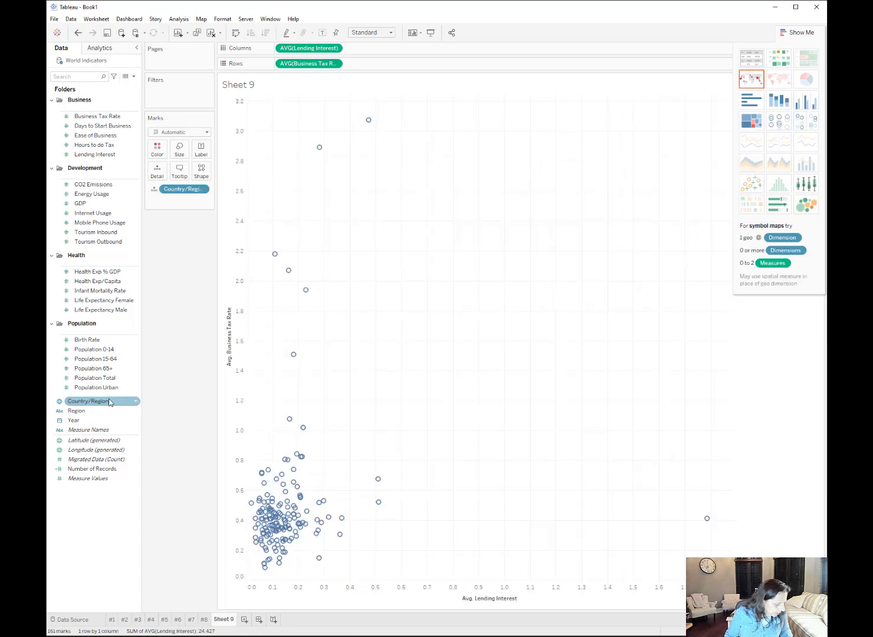
click(546, 331)
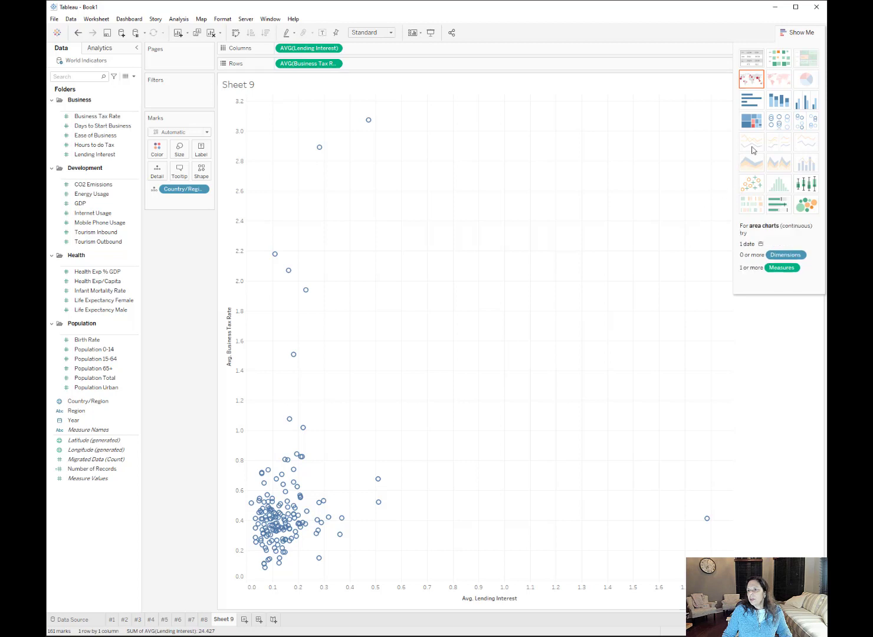
click(806, 106)
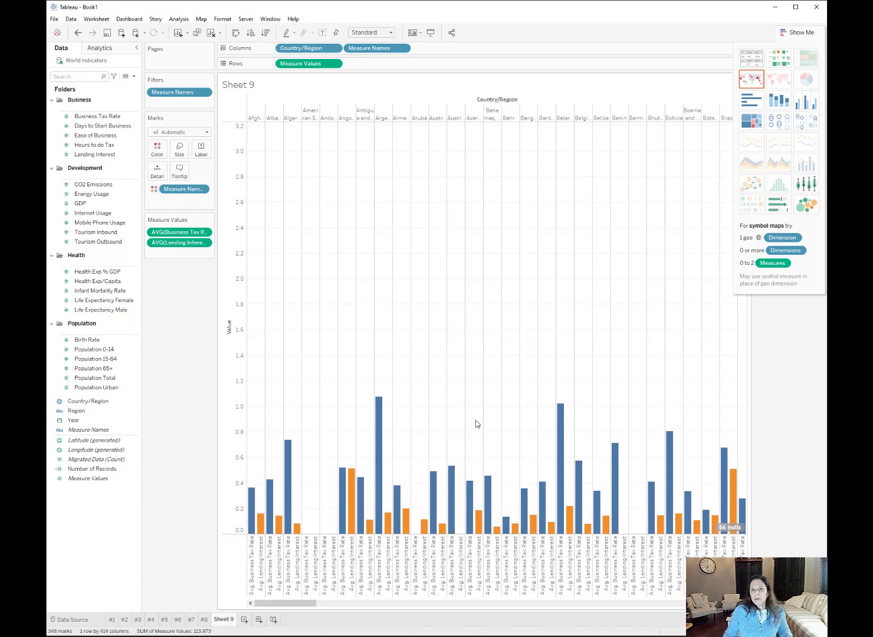
click(236, 32)
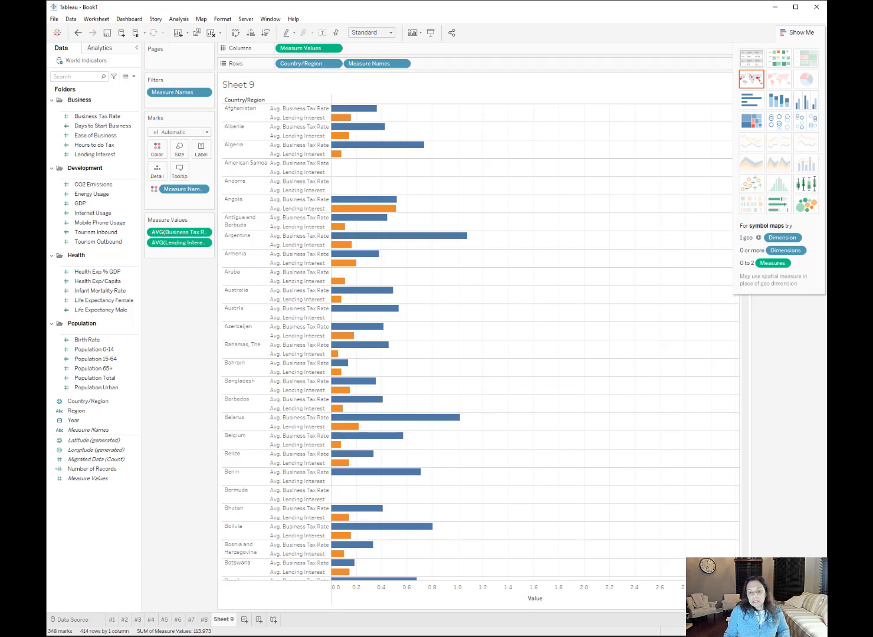
Rename the side-by-side bar chart worksheet as #9
double_click(227, 625)
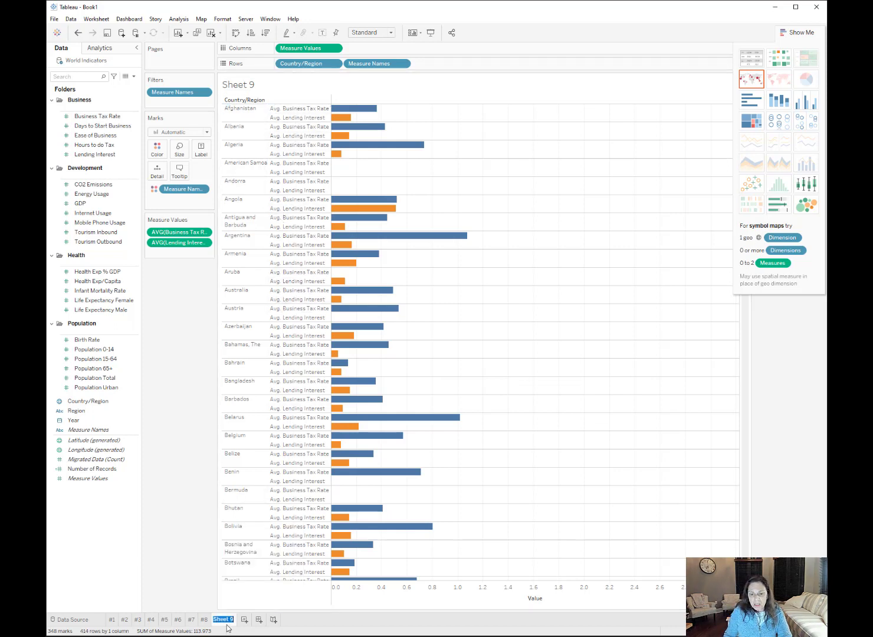
text(#9)
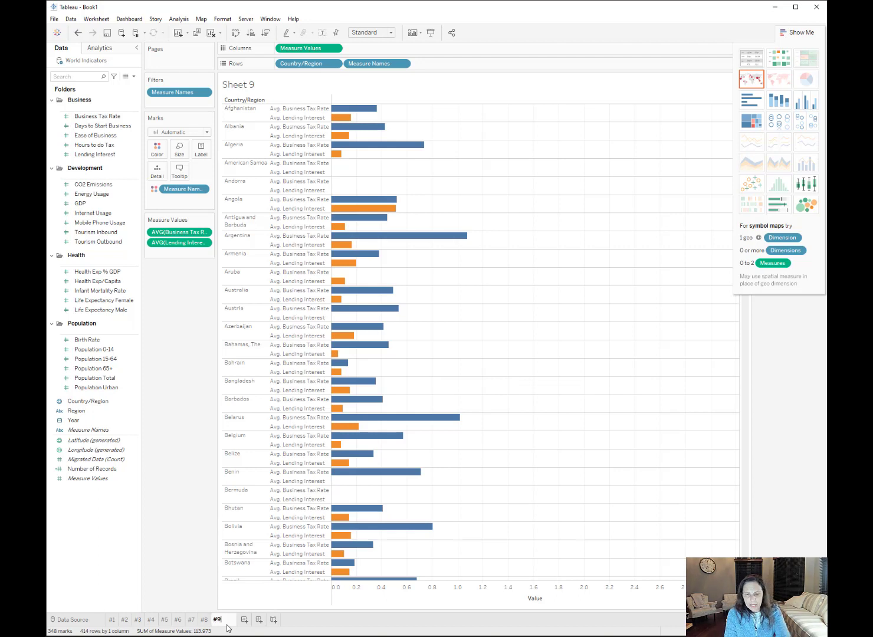
key(Return)
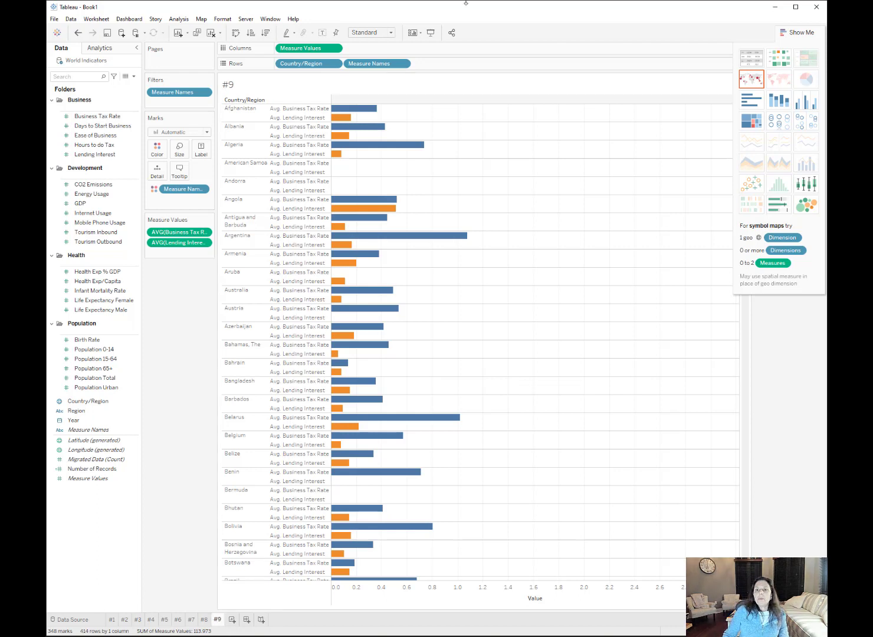
mouse_move(365, 112)
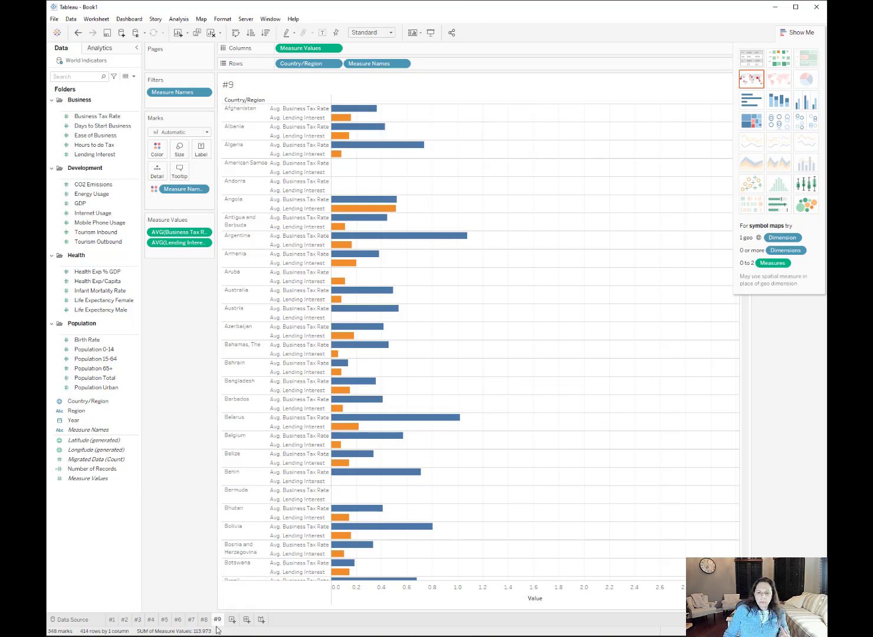
Undo back to the vertical side-by-side bar chart, before its rows and columns were swapped and its sheet renamed
click(233, 619)
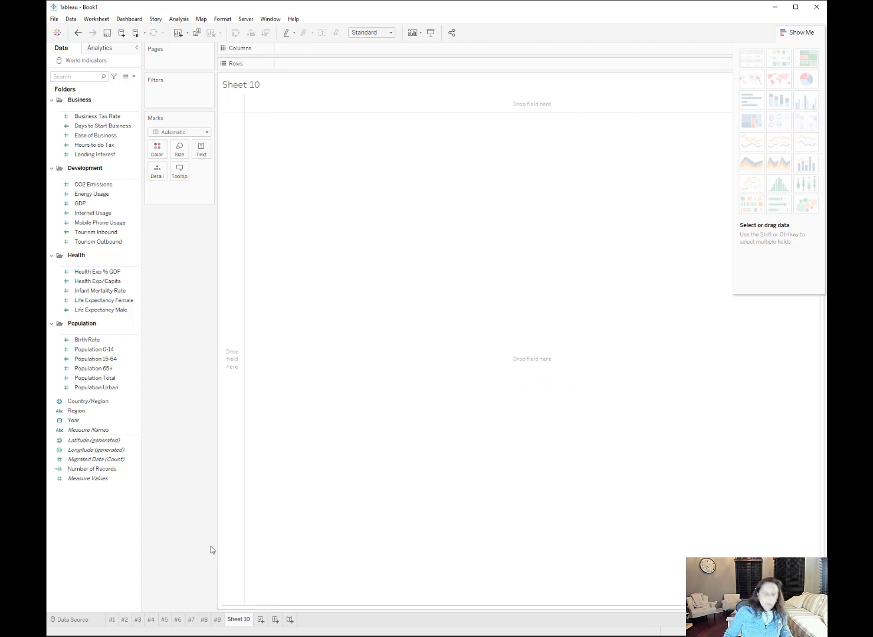
click(218, 619)
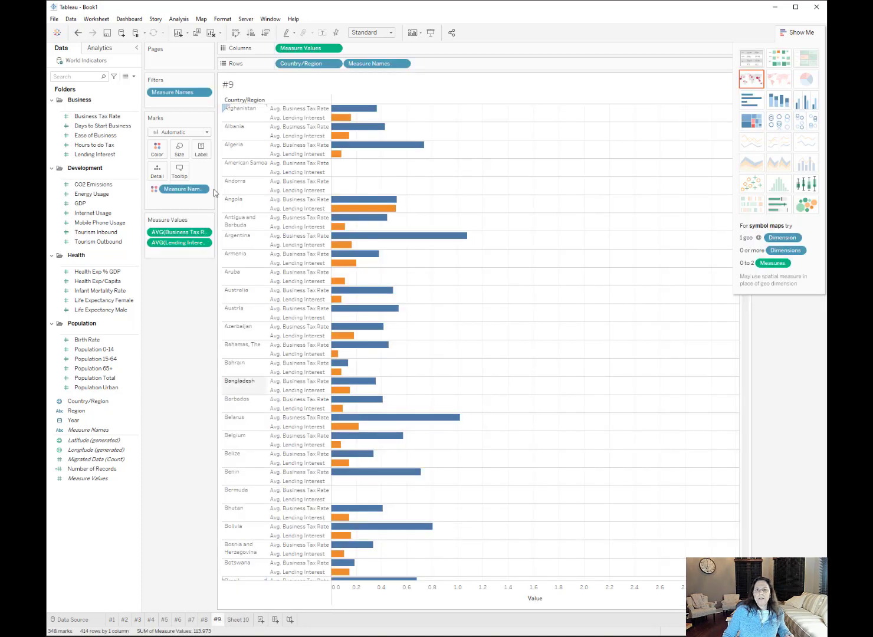
click(76, 33)
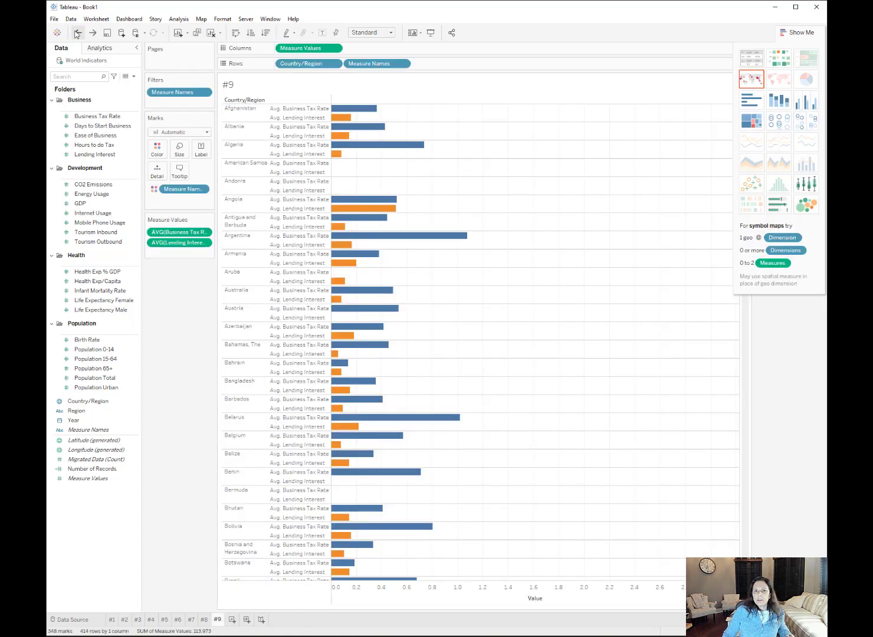
click(78, 33)
click(77, 33)
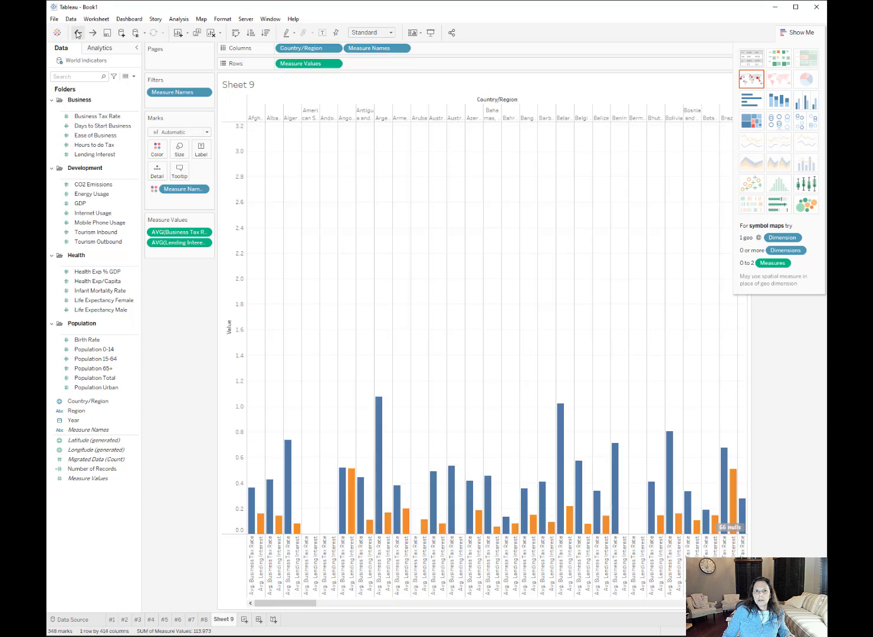
Duplicate the vertical side-by-side bar chart worksheet and rename the original as #9
right_click(223, 620)
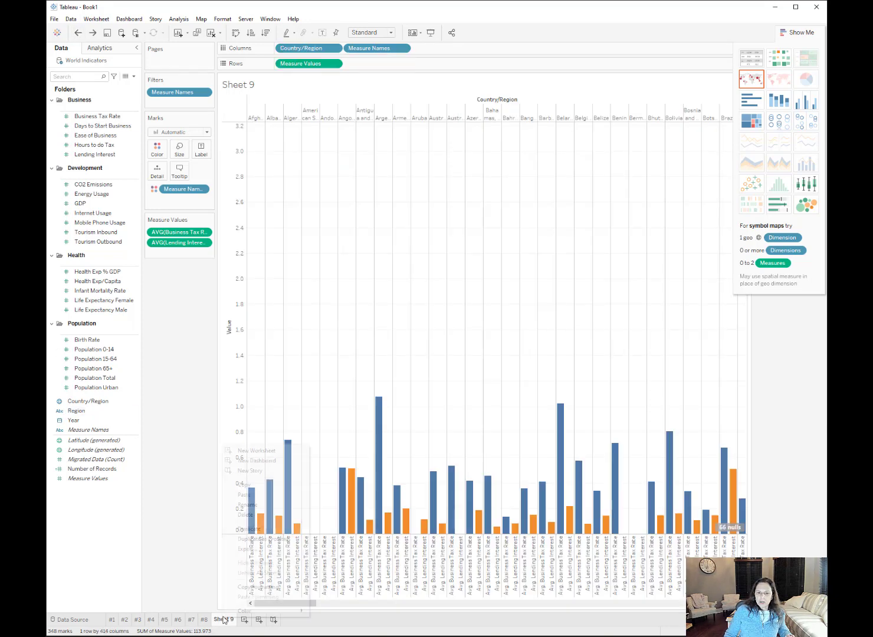
click(260, 528)
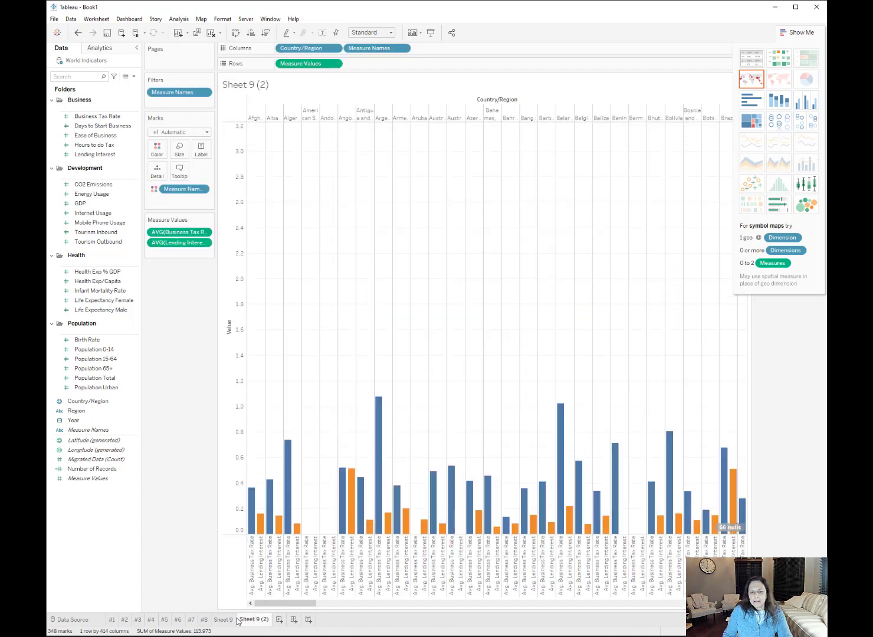
double_click(224, 619)
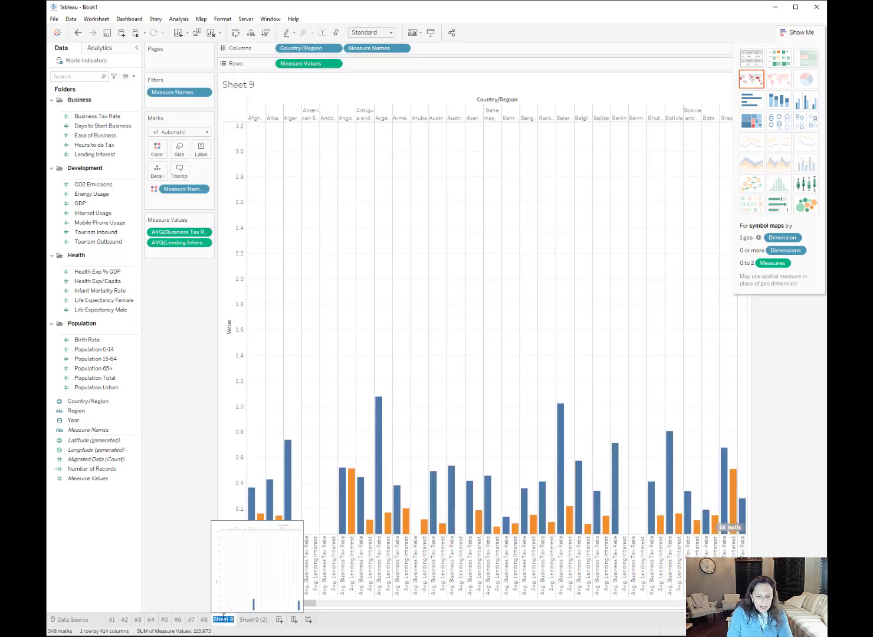
text(#9)
key(Return)
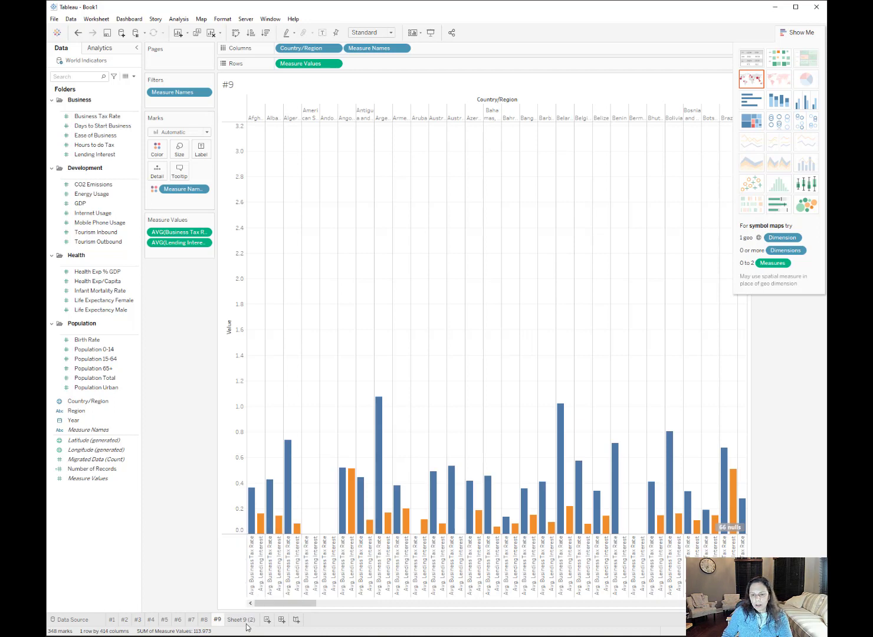
Swap rows and columns in the duplicated worksheet so the bars run horizontally, and rename it as #10
click(245, 621)
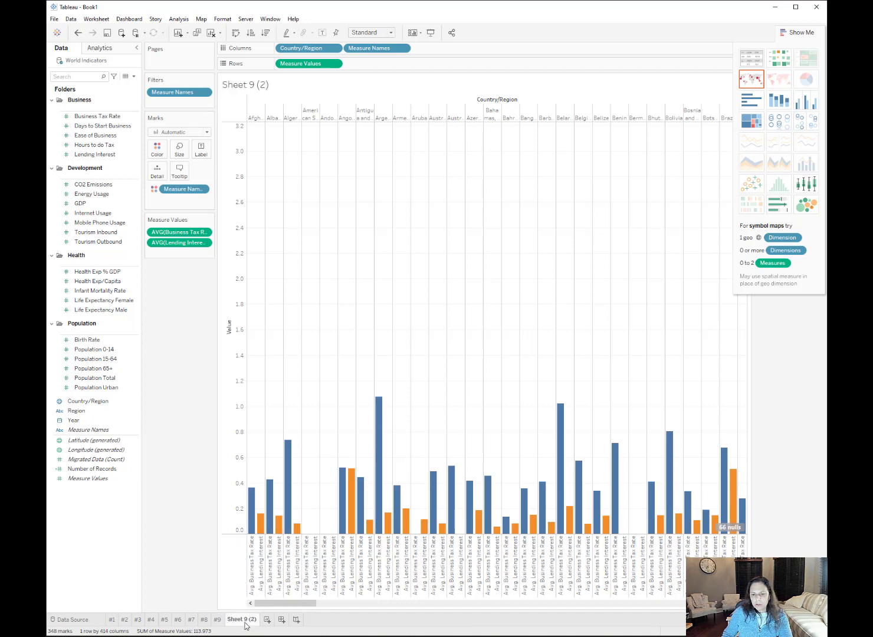
click(237, 35)
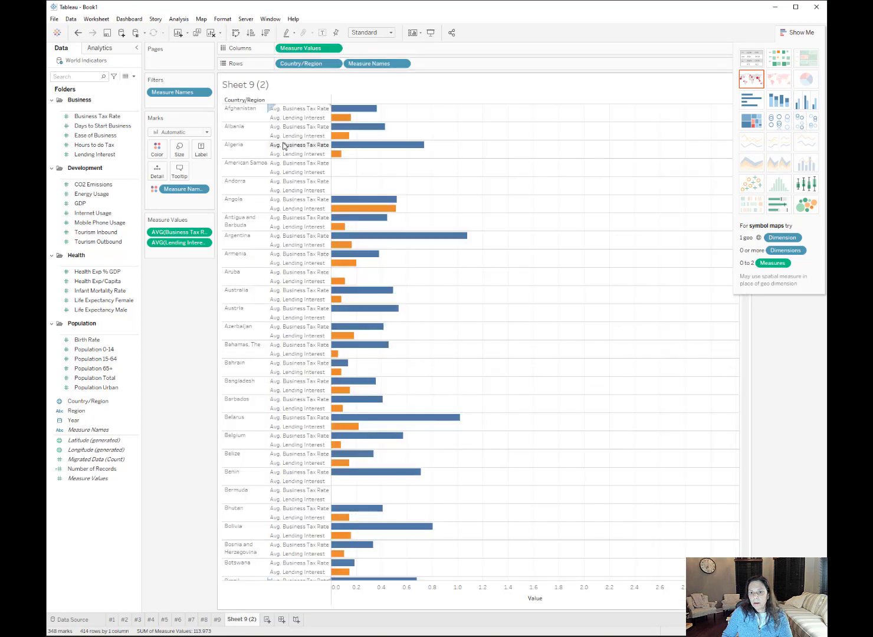
double_click(248, 620)
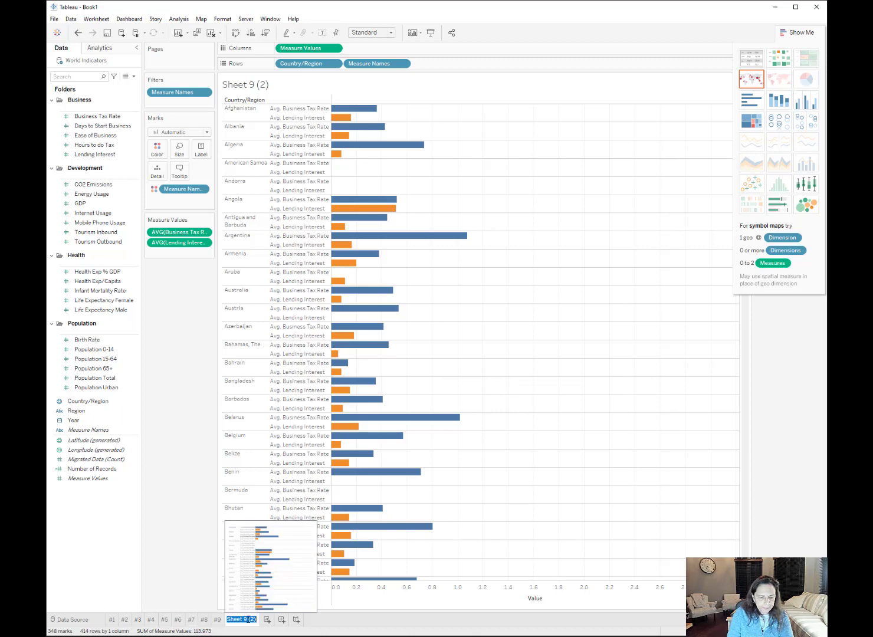
text(#10)
key(Return)
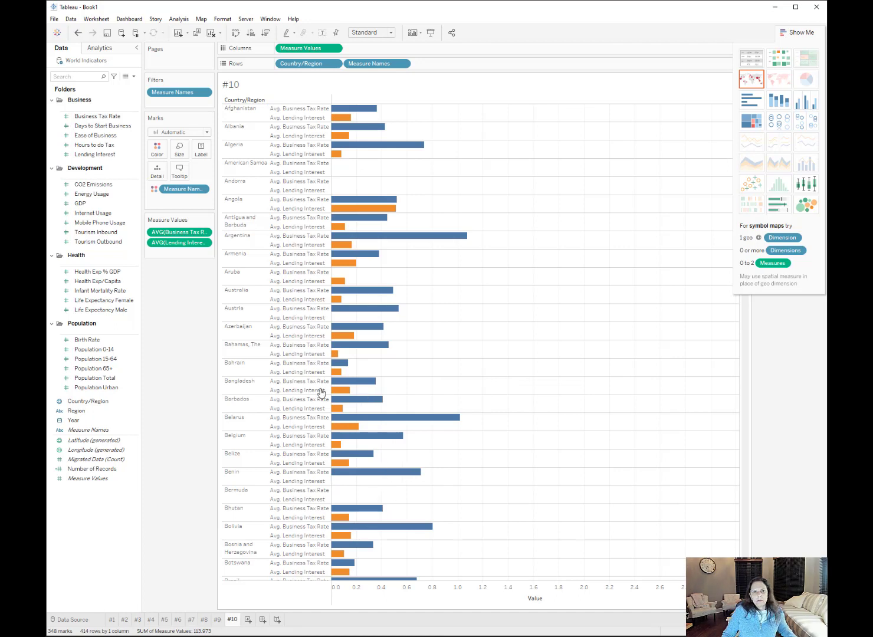
Replace average Business Tax Rate and average Lending Interest with Days to Start Business in the horizontal bar chart
double_click(101, 126)
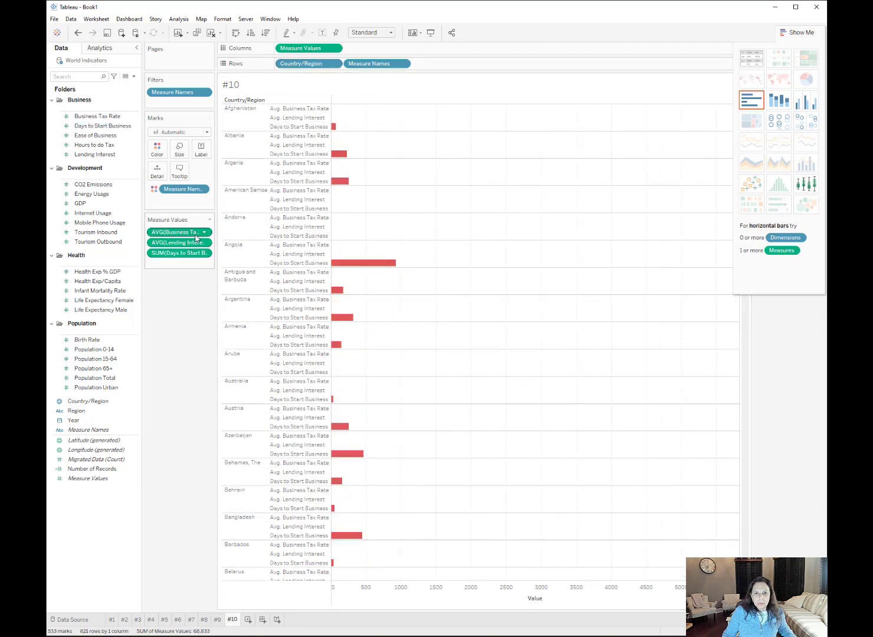
drag(177, 232, 100, 239)
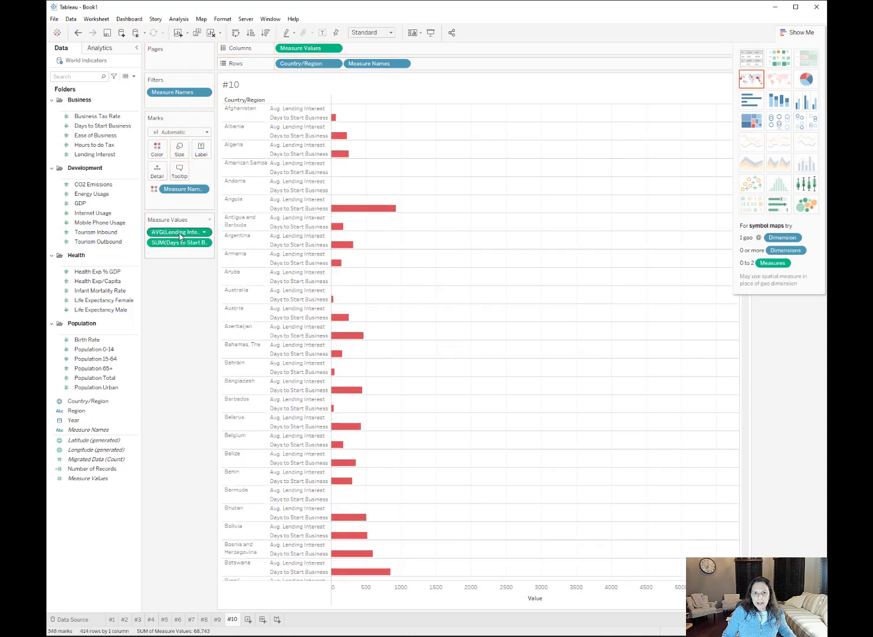
drag(176, 232, 55, 229)
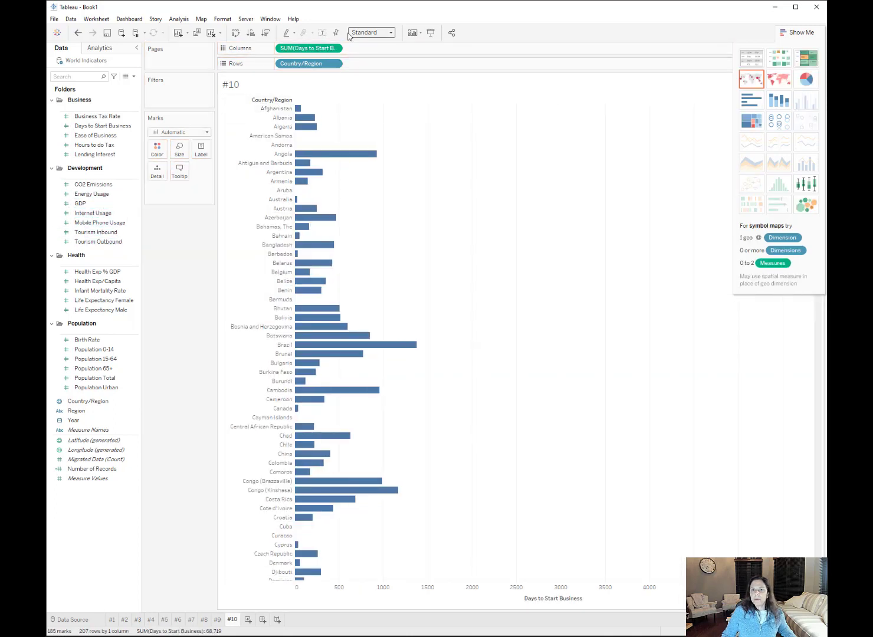
Change the aggregation of Days to Start Business to Average and show it by country as packed bubbles
click(335, 50)
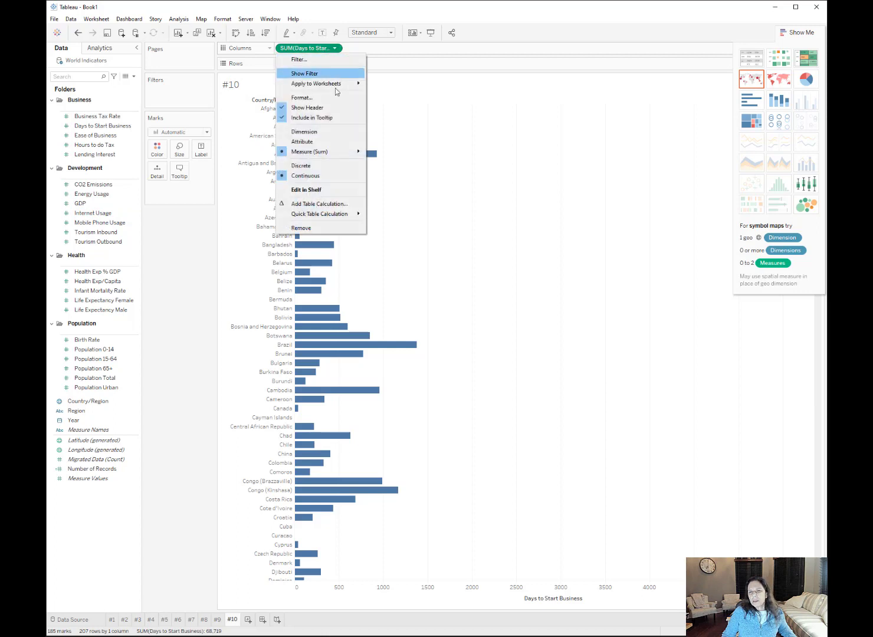
mouse_move(334, 152)
click(381, 163)
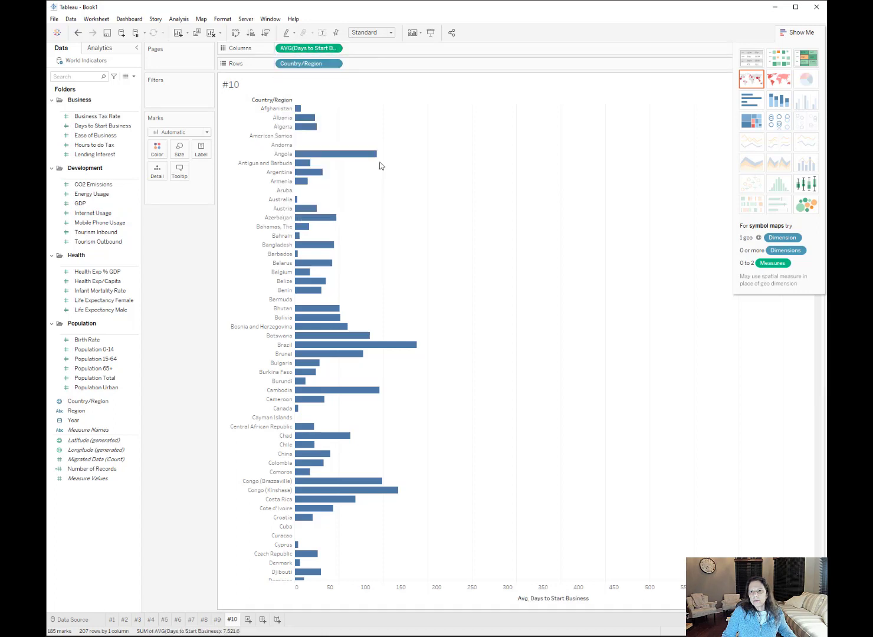
click(796, 208)
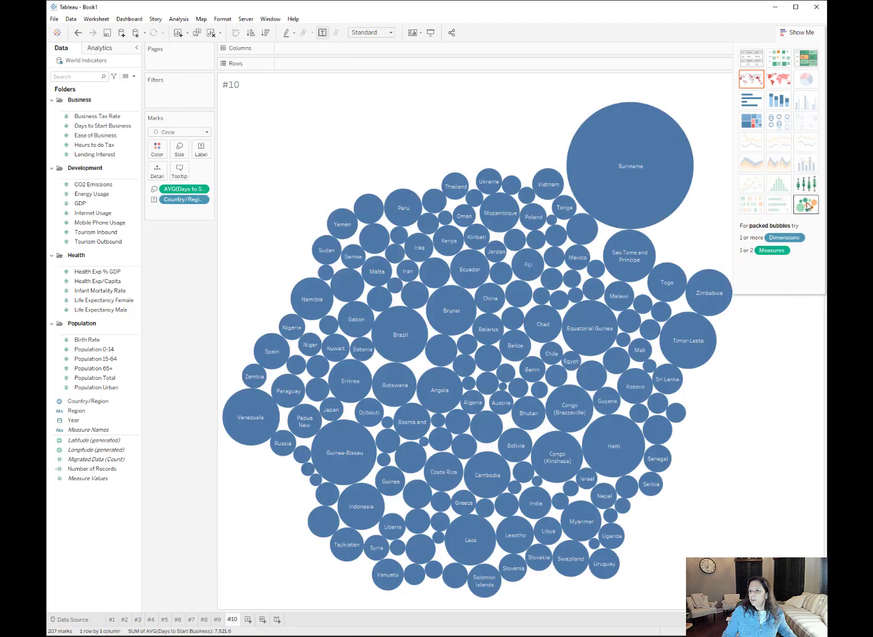
mouse_move(660, 171)
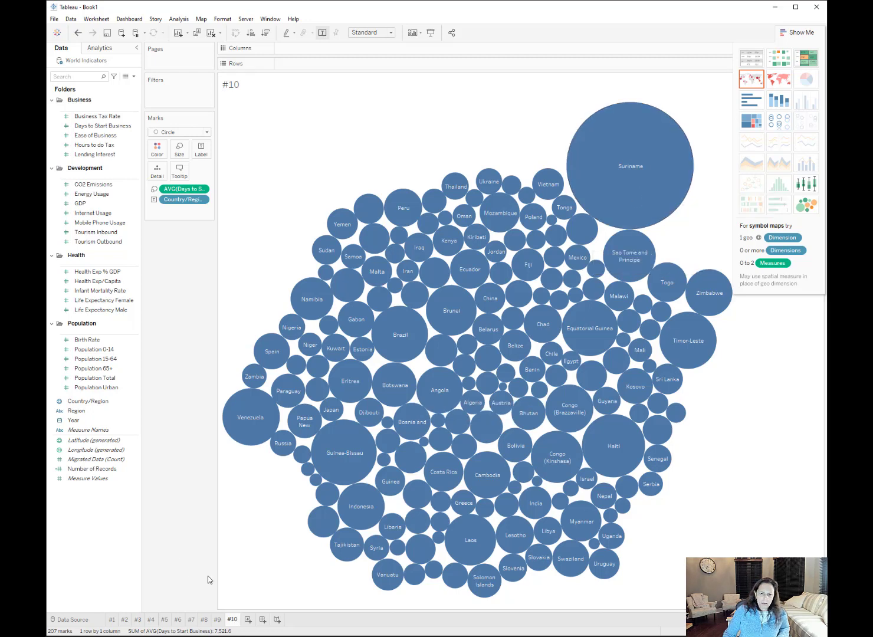
Rename the packed bubbles worksheet as #11
double_click(233, 621)
text(#)
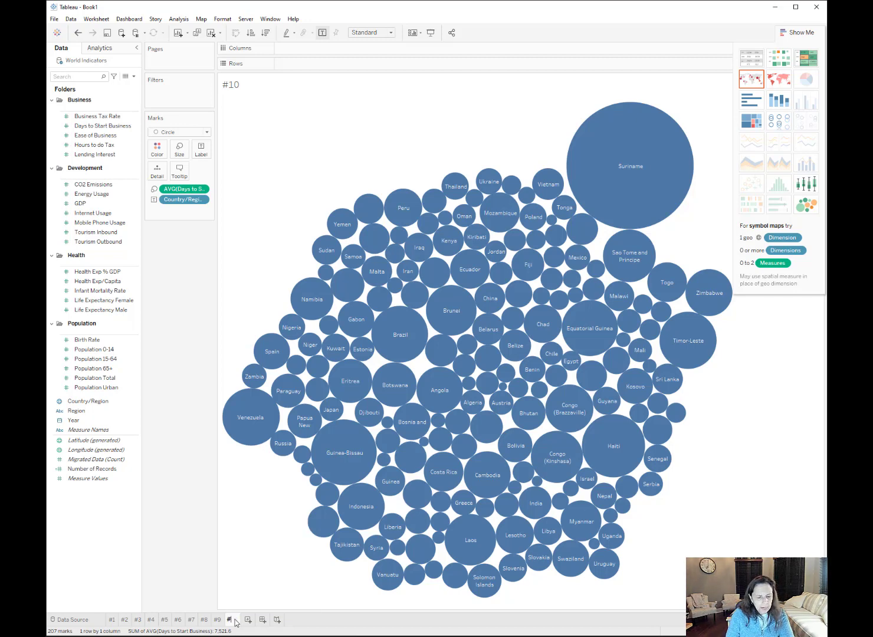
text(11)
key(Return)
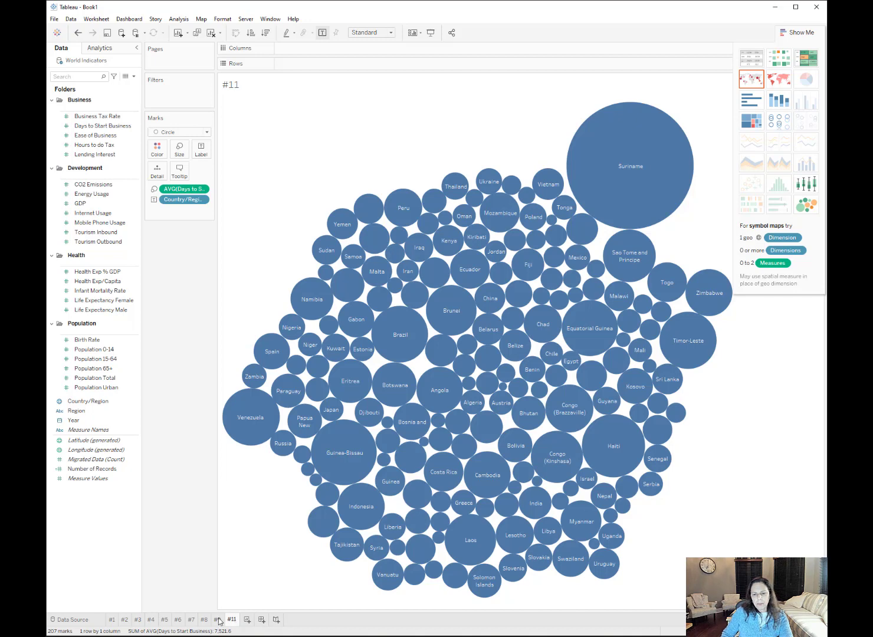
Duplicate worksheet #9 and swap rows and columns in the copy so its bars run horizontally
click(217, 619)
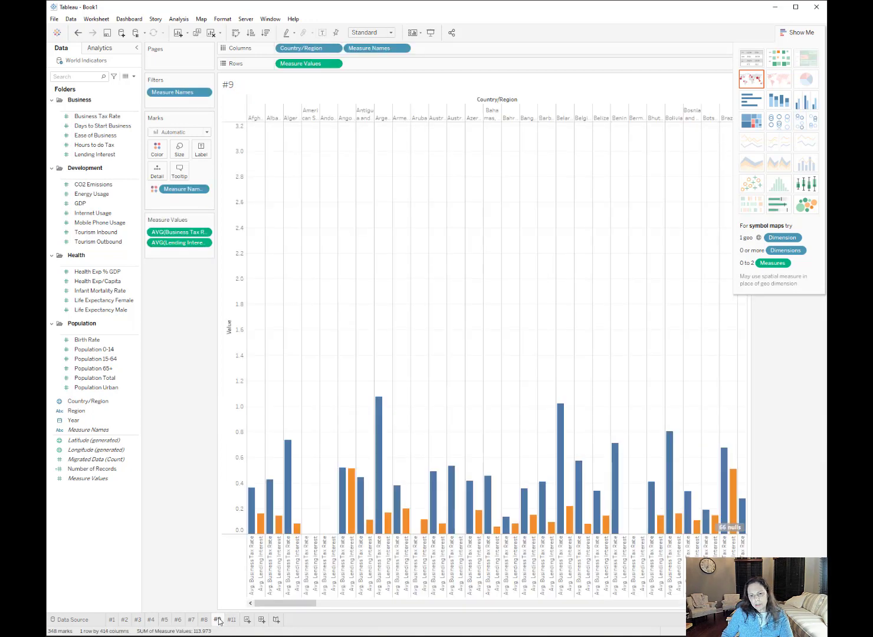
right_click(218, 620)
click(272, 529)
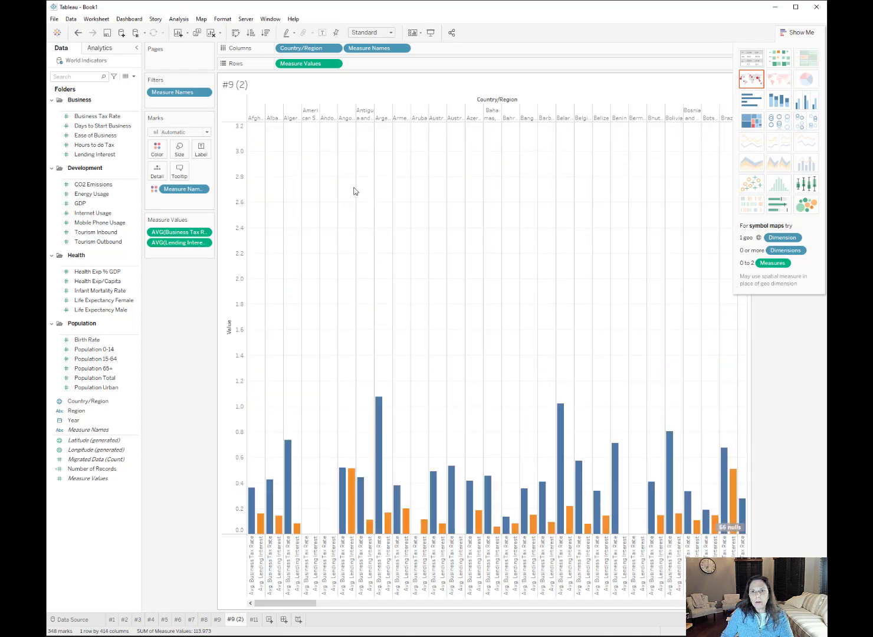
click(239, 34)
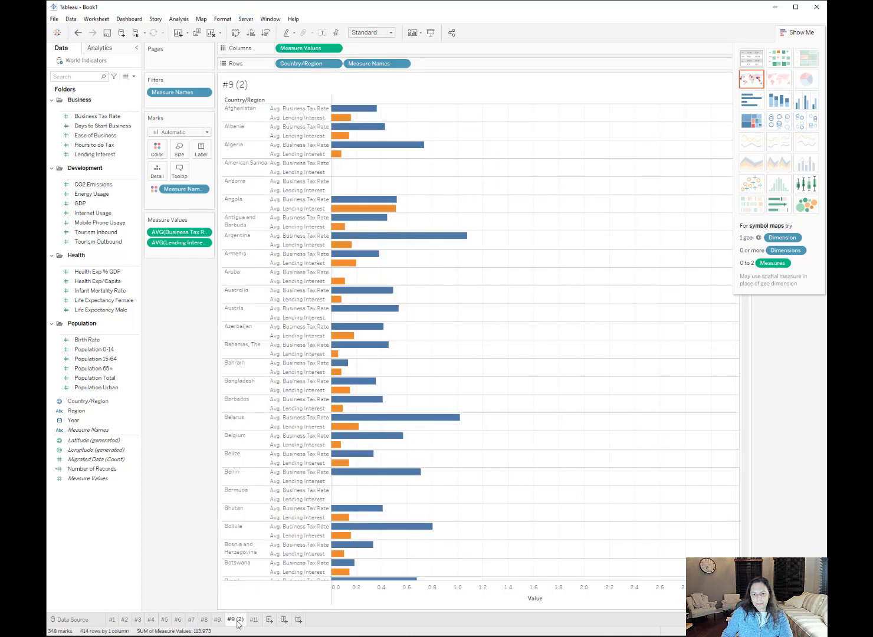
Rename the copied horizontal side-by-side bar chart worksheet as #10
double_click(237, 621)
text(#10)
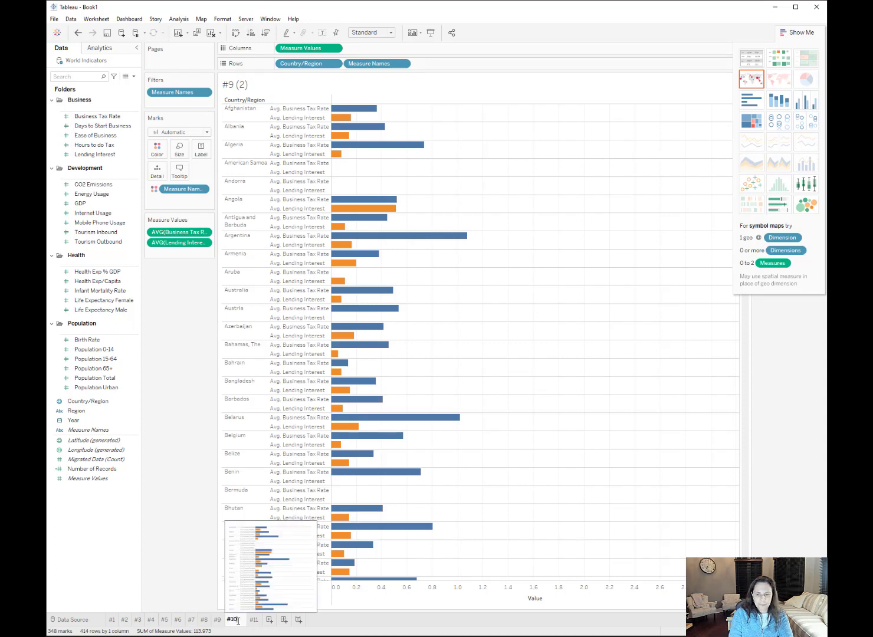
key(Return)
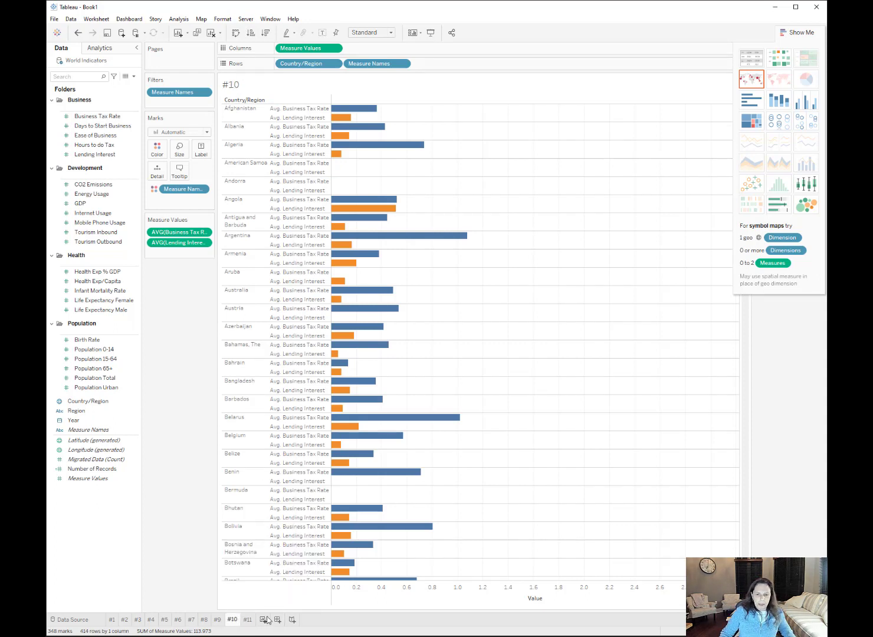
Add a new worksheet that shows Days to Start Business by Country/Region as a circle view
click(263, 619)
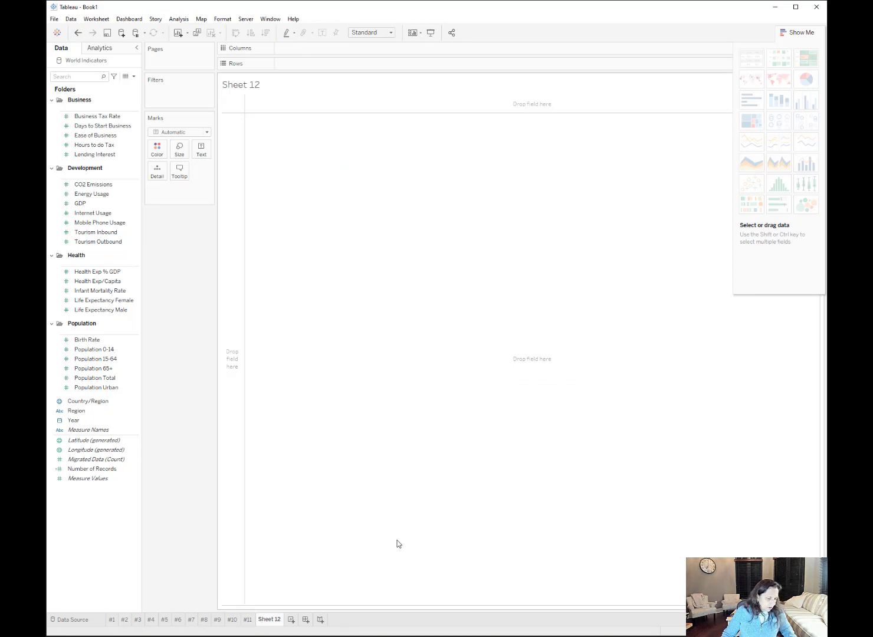
double_click(115, 126)
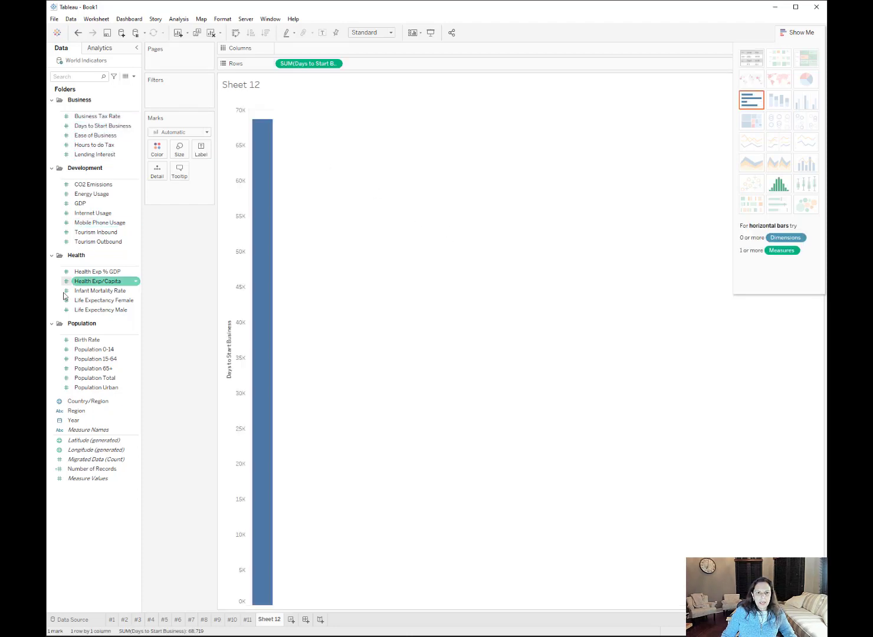
double_click(101, 407)
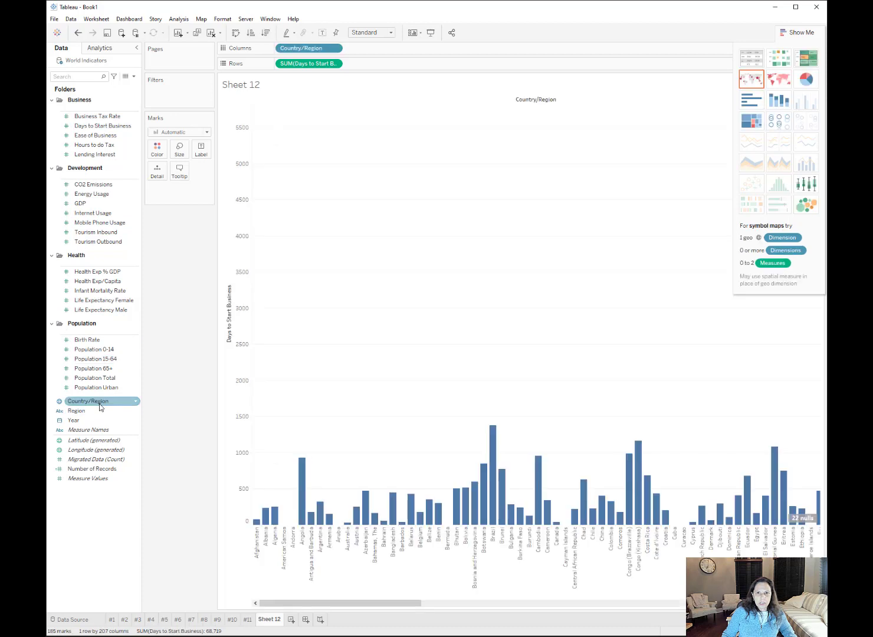
click(780, 121)
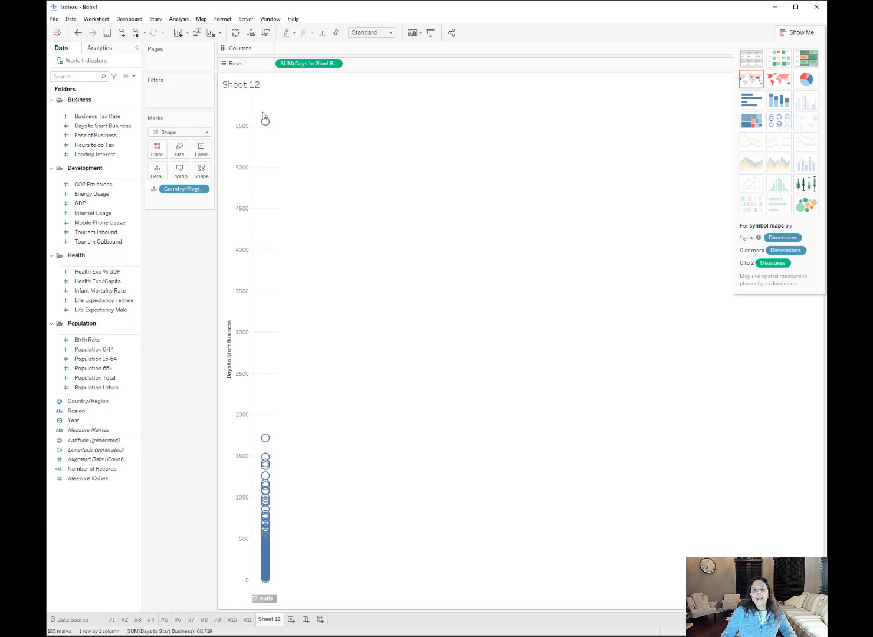
mouse_move(265, 123)
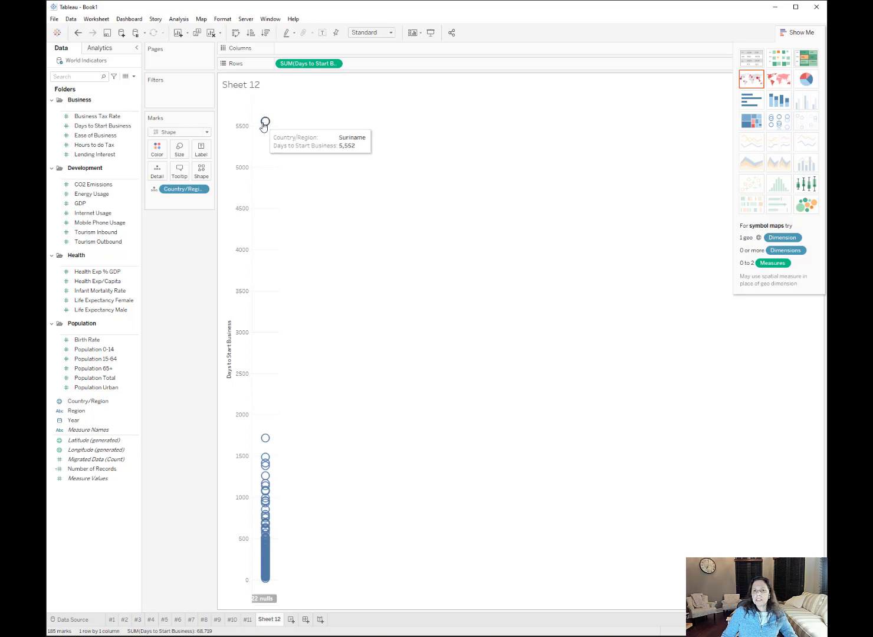
Change the aggregation of Days to Start Business in the circle view to Average
click(333, 64)
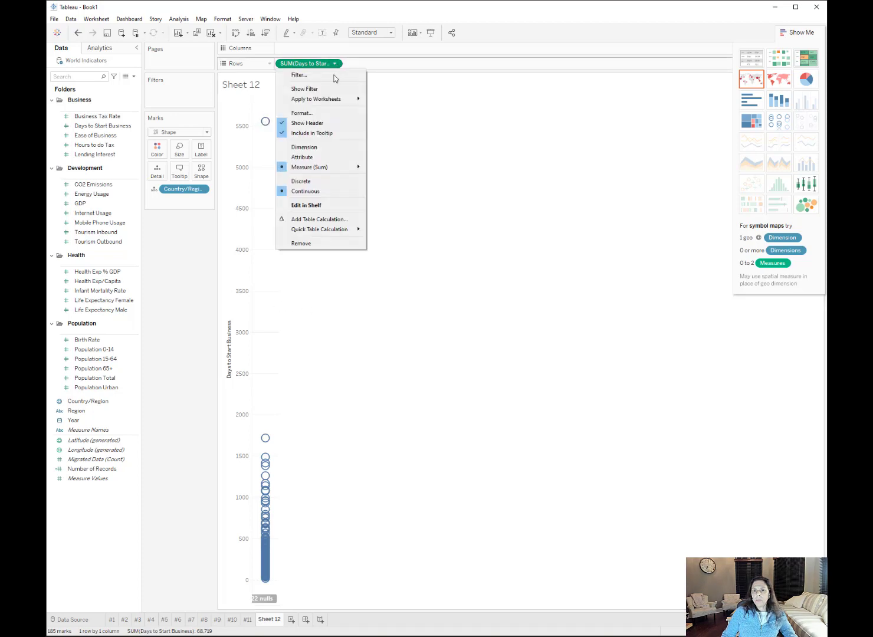
mouse_move(345, 168)
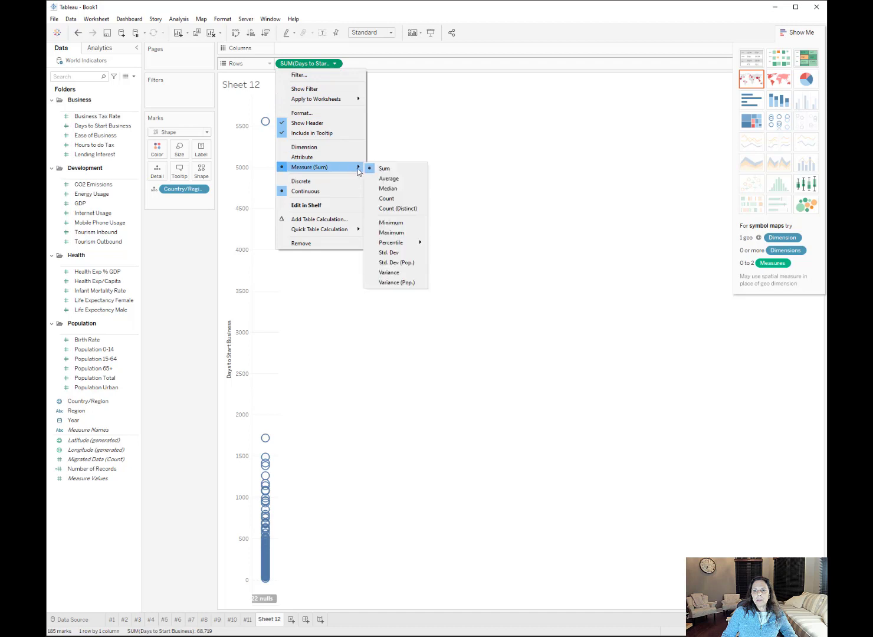
click(388, 178)
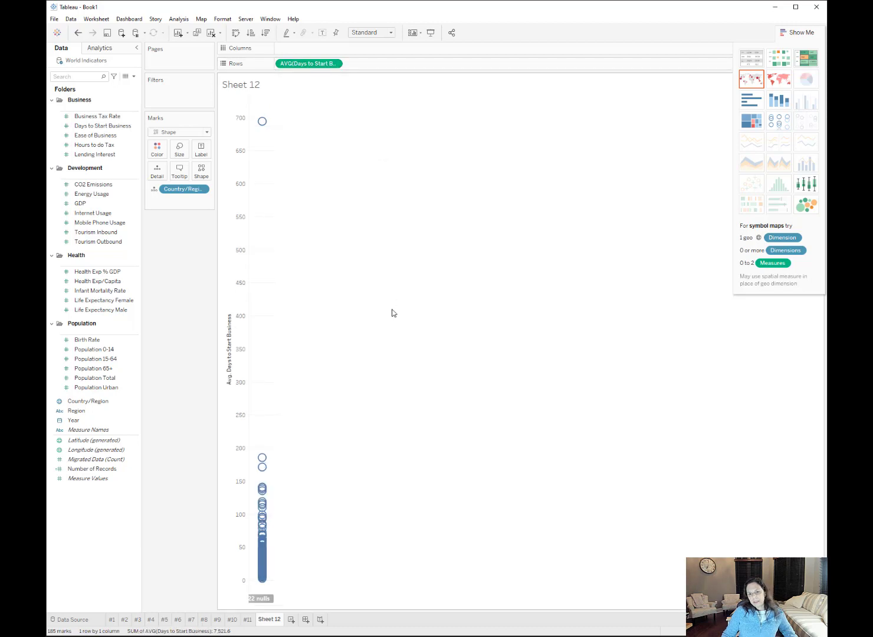
Rename the circle view worksheet of average Days to Start Business as #12
double_click(263, 621)
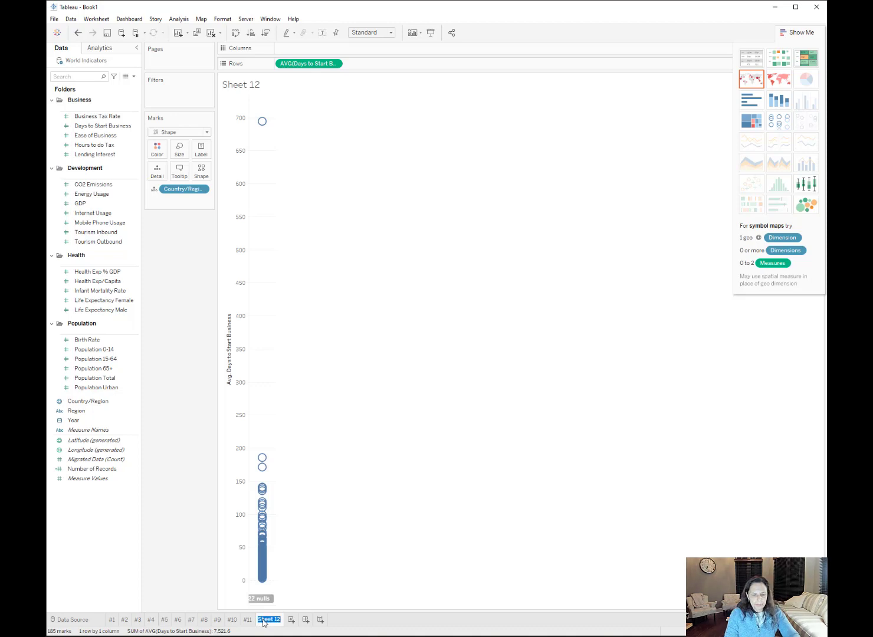
text(#12)
key(Return)
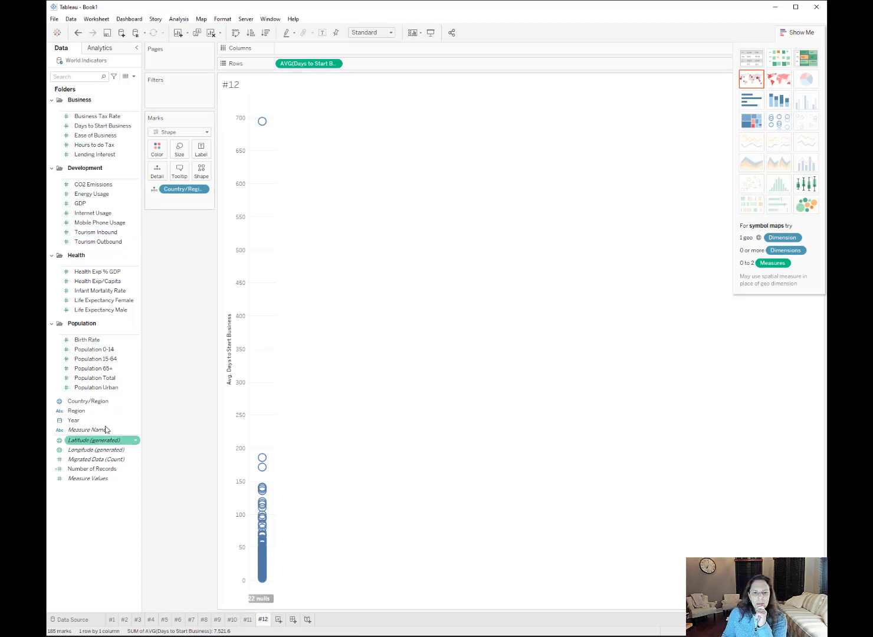
Duplicate worksheet #12 and split the copy's circle view into columns by Country/Region followed by Region
right_click(264, 620)
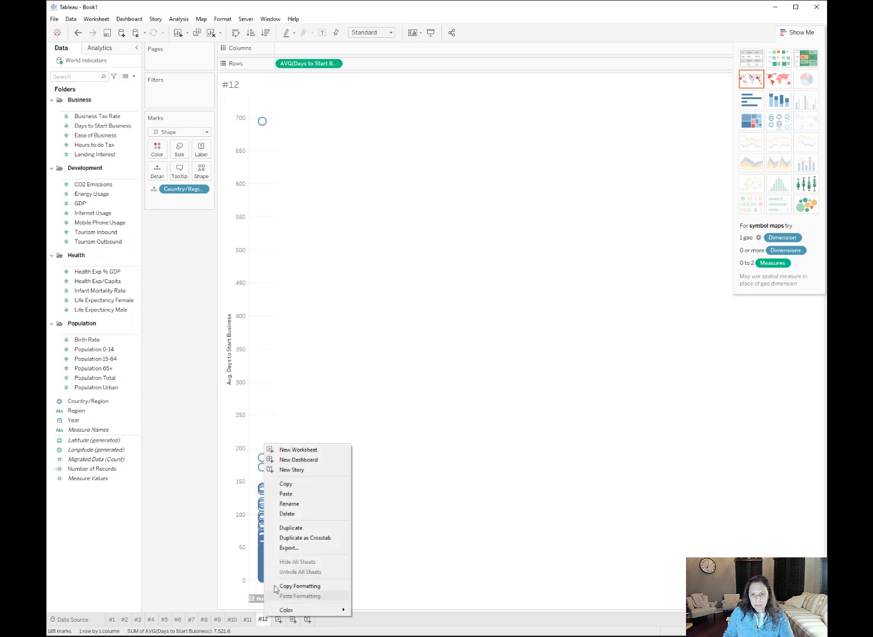
click(299, 532)
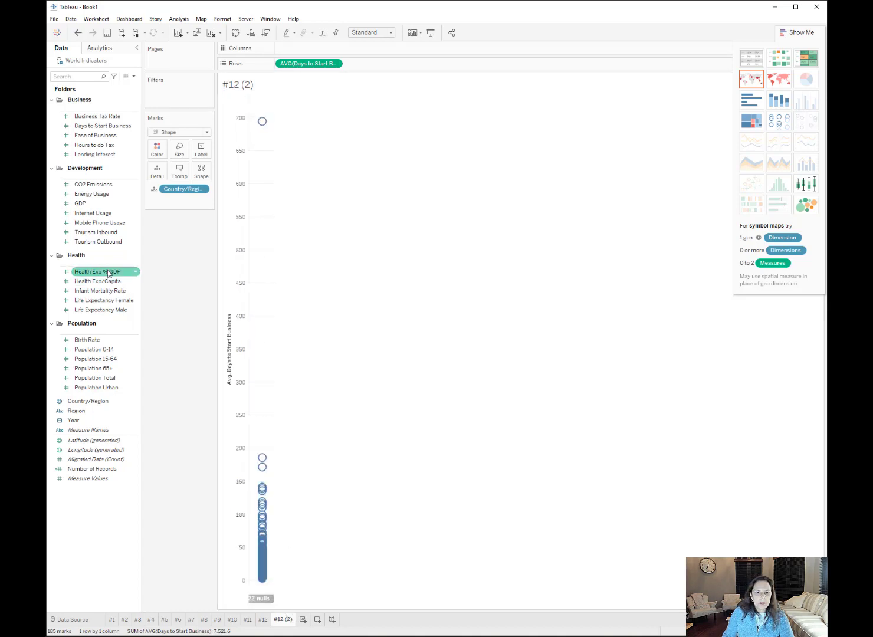
drag(88, 408, 190, 193)
drag(182, 188, 310, 51)
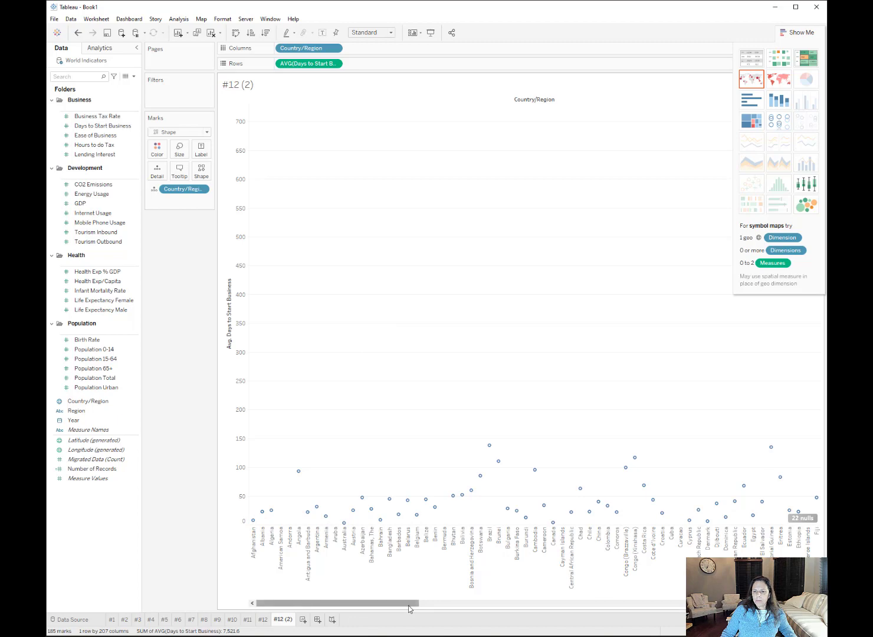
drag(418, 605, 267, 628)
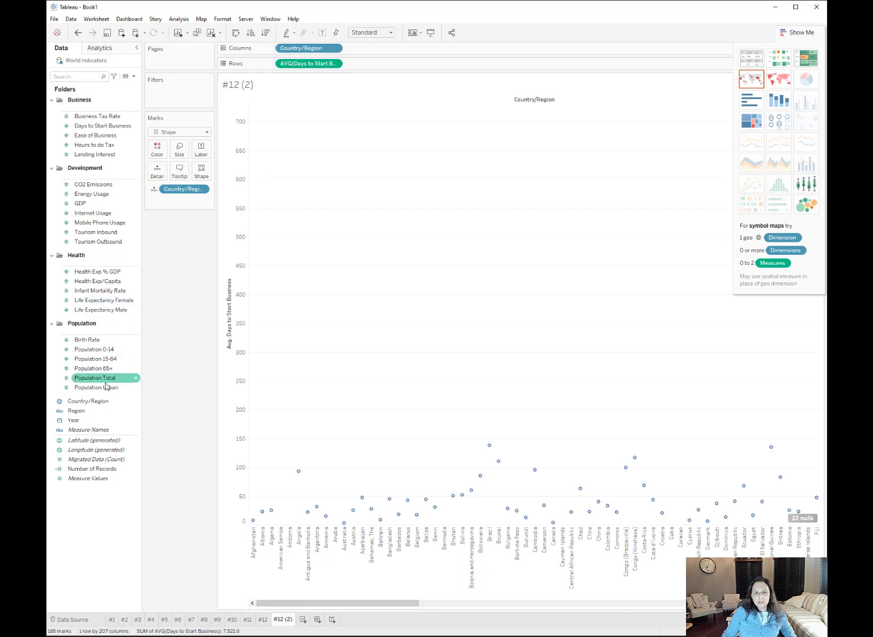
mouse_move(87, 414)
mouse_down()
mouse_move(485, 81)
mouse_move(443, 55)
mouse_move(360, 55)
mouse_up()
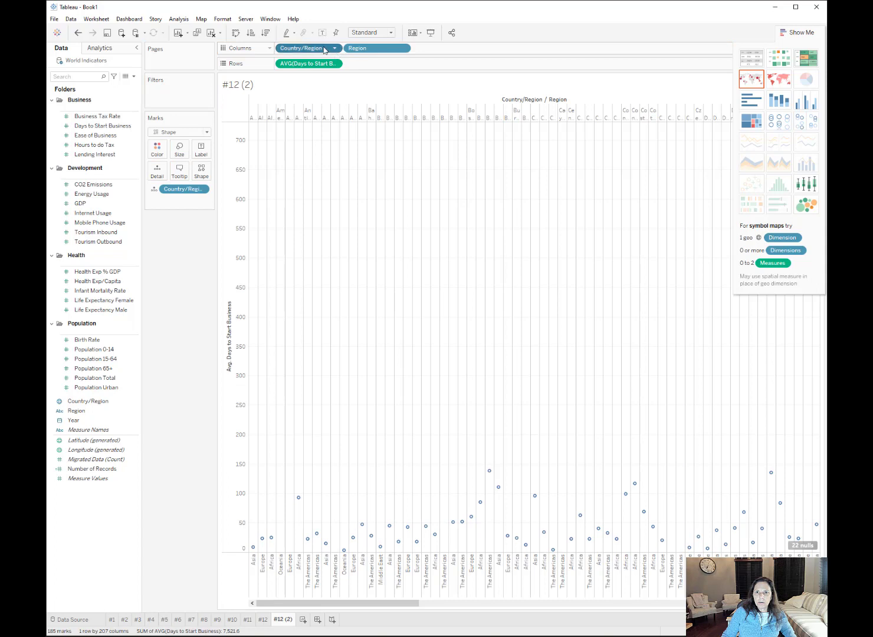
Try removing Country/Region from the columns and the mark detail, and undo both removals to restore the Country/Region and Region columns
drag(306, 48, 56, 404)
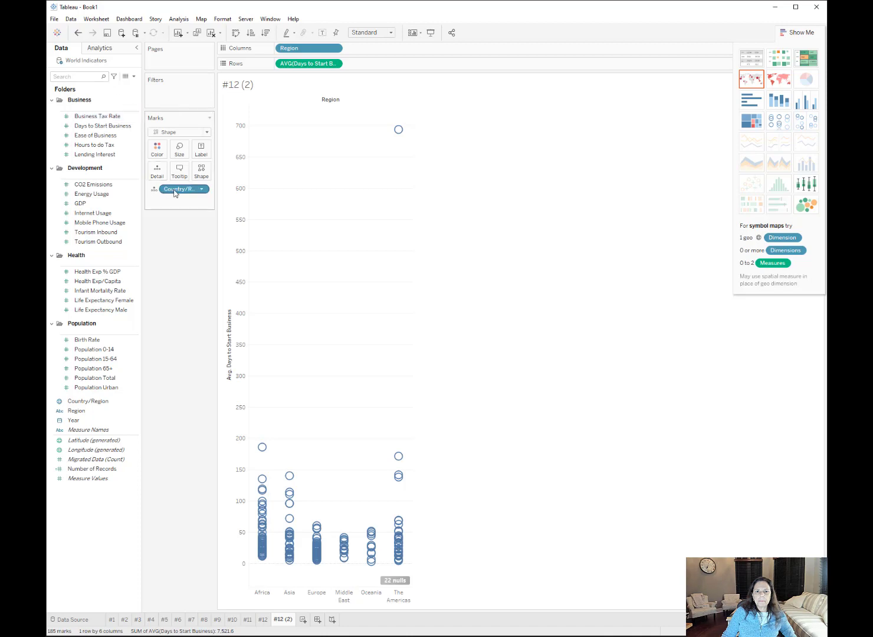
drag(175, 190, 88, 211)
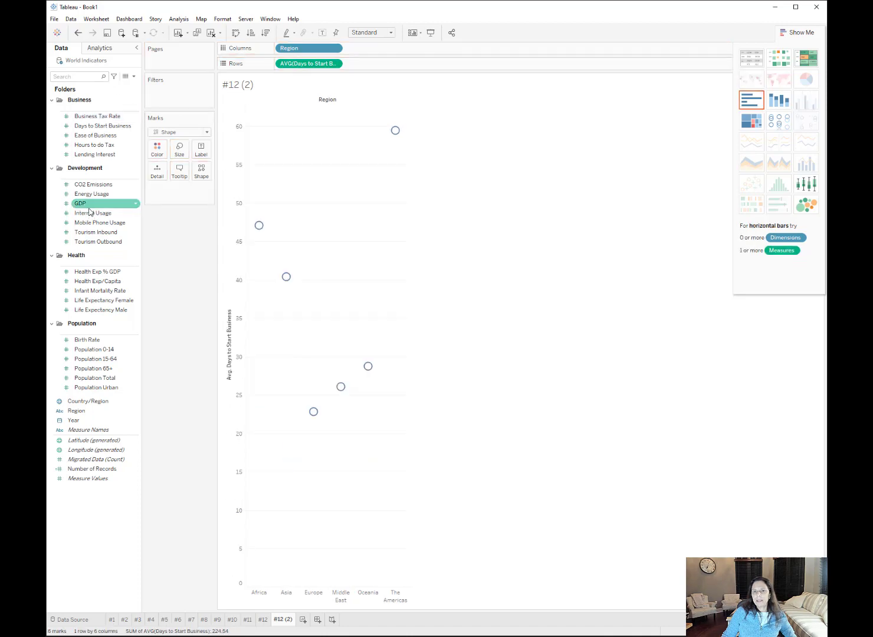
click(78, 34)
click(78, 34)
click(77, 34)
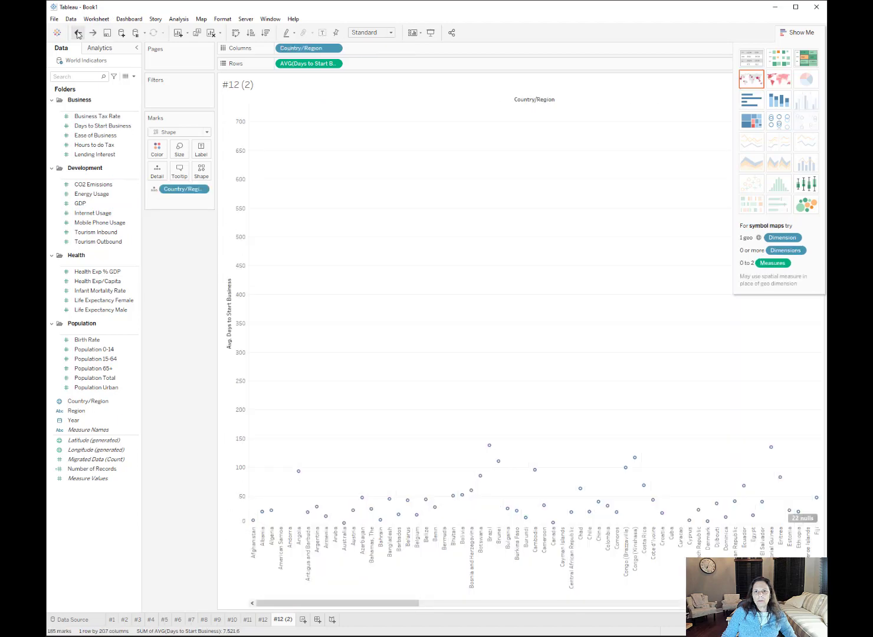
click(92, 35)
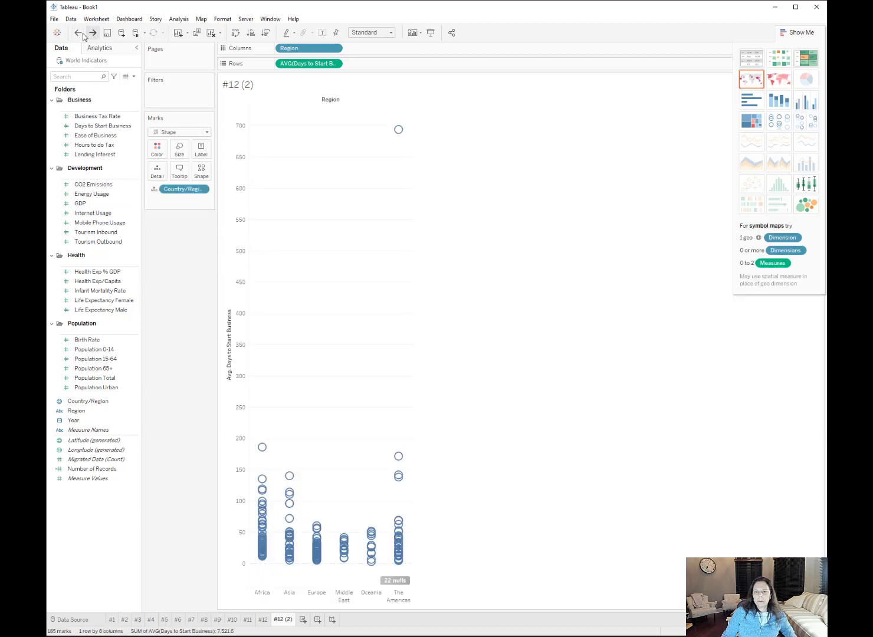
click(79, 34)
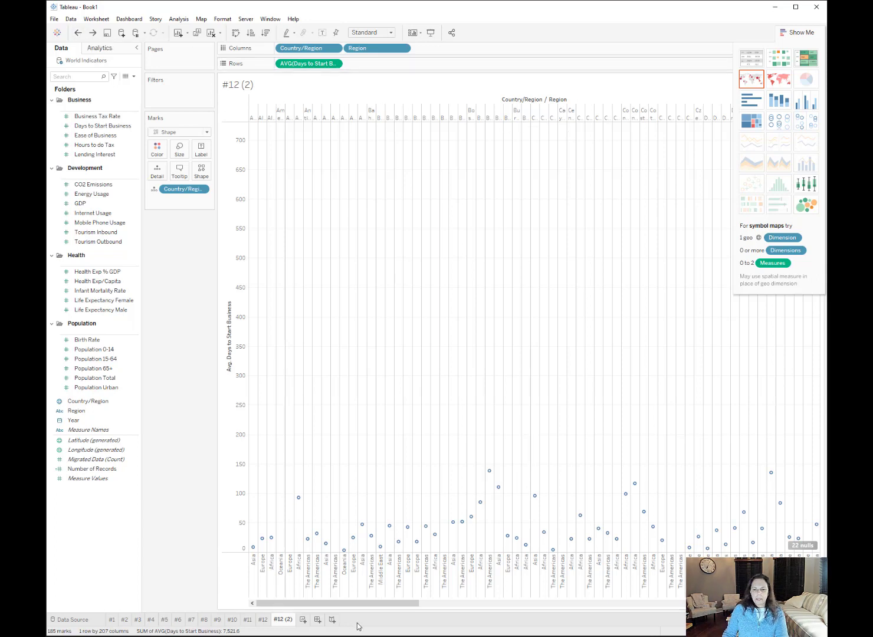
Rename the duplicated circle view worksheet with Country/Region and Region columns as #13
double_click(283, 620)
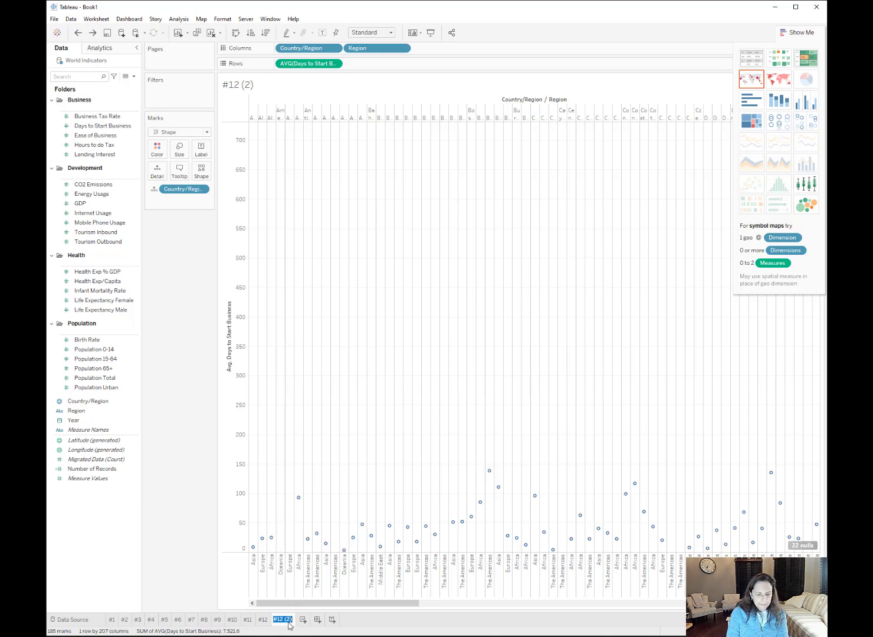
text(#13)
key(Return)
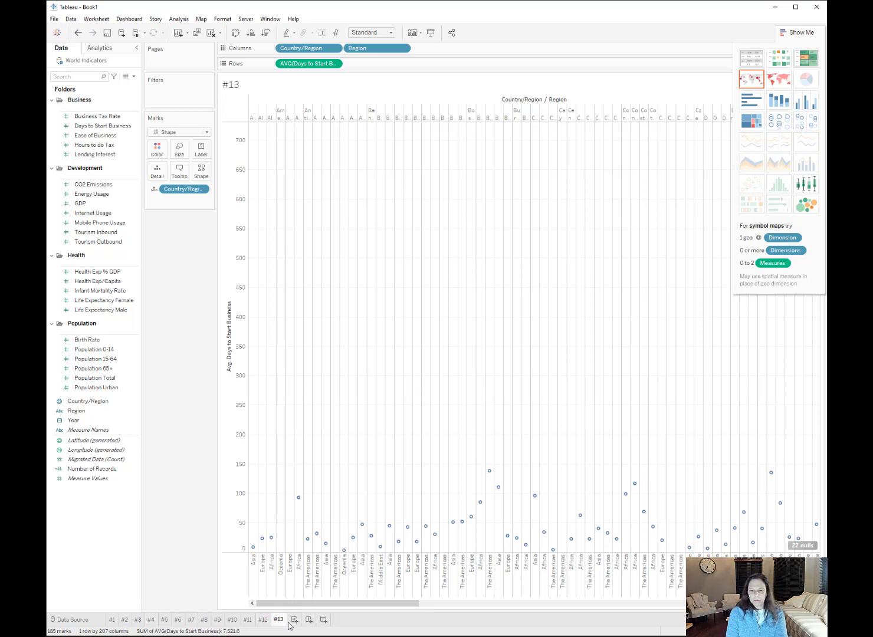